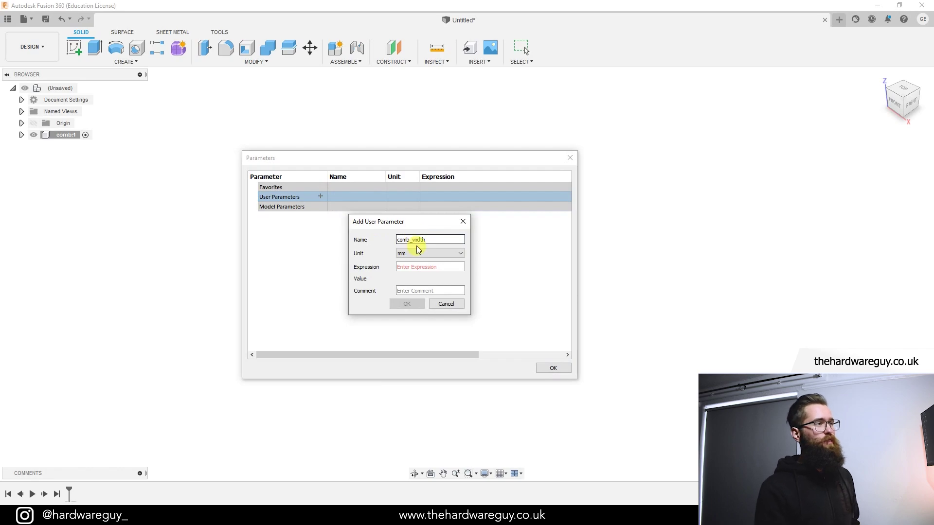
- Add the comb_width user parameter in millimetres with an expression of 140
click(426, 266)
text(140)
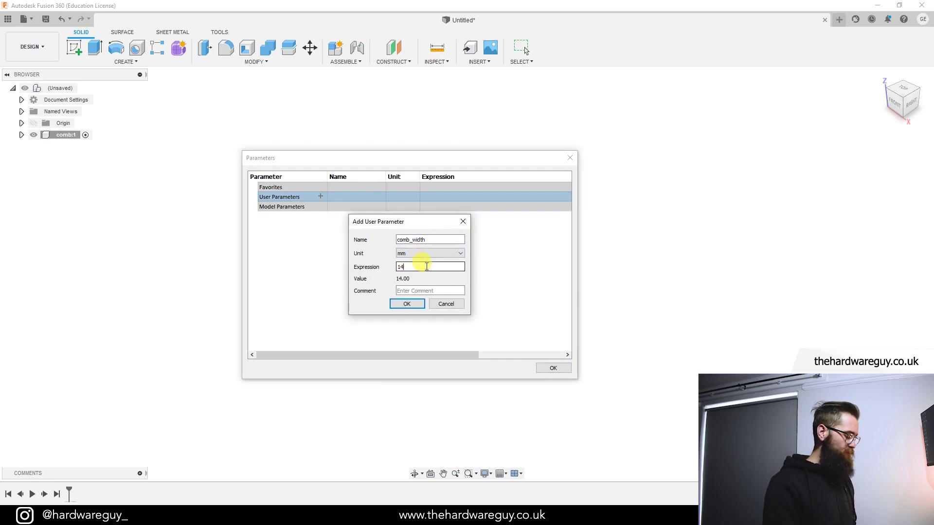
click(460, 253)
click(438, 281)
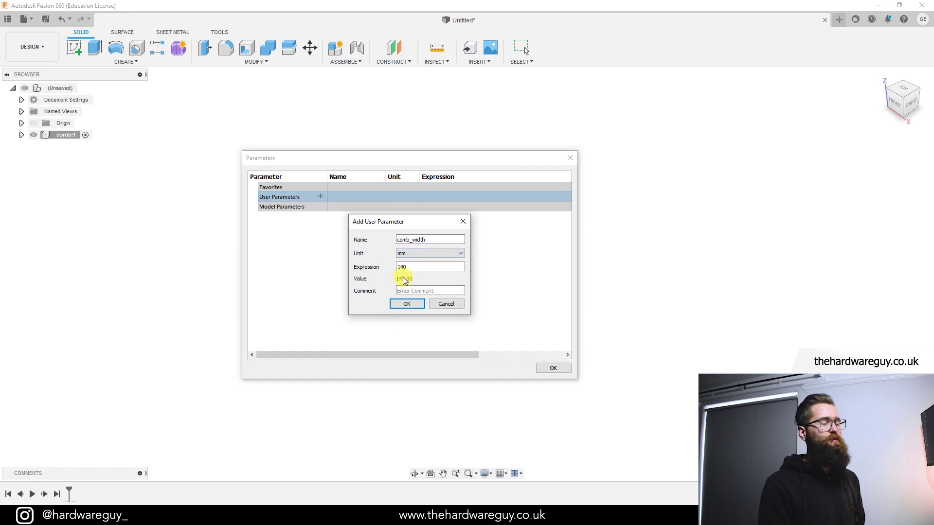
click(403, 304)
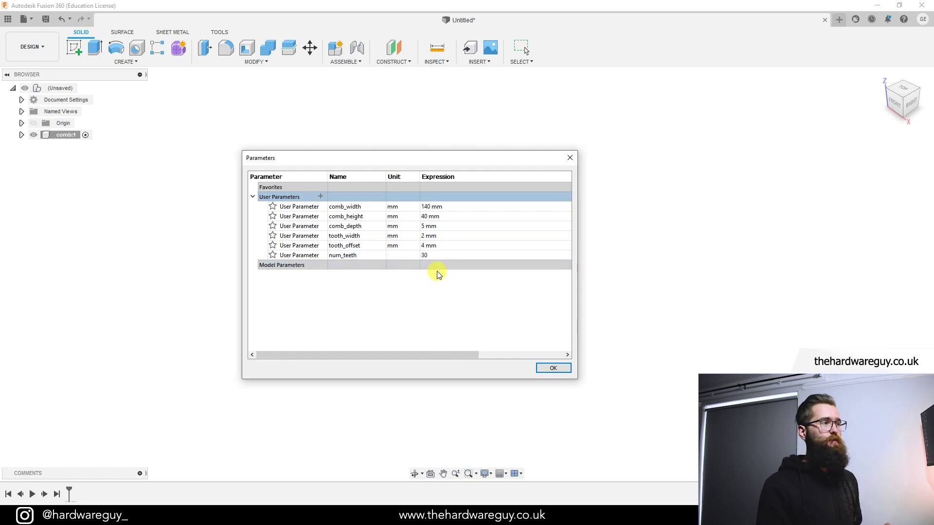
click(321, 197)
click(440, 253)
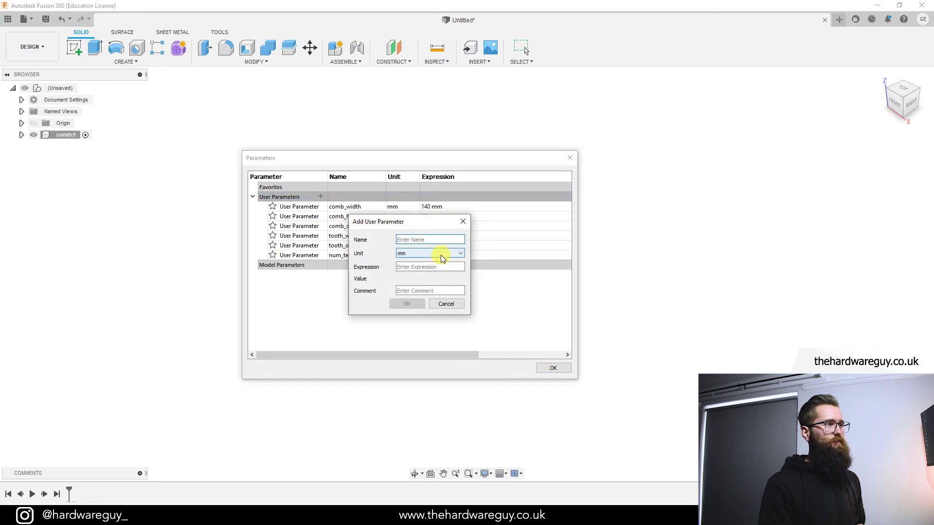
click(436, 260)
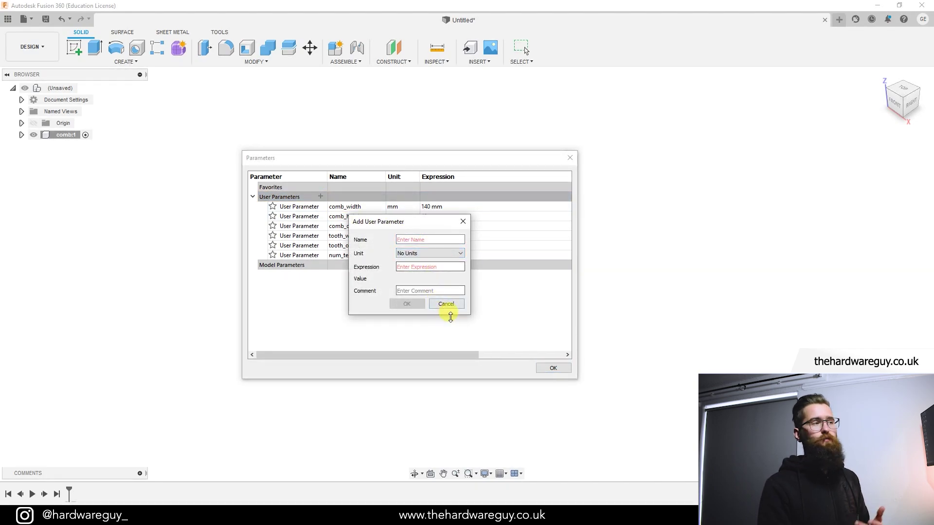
click(450, 306)
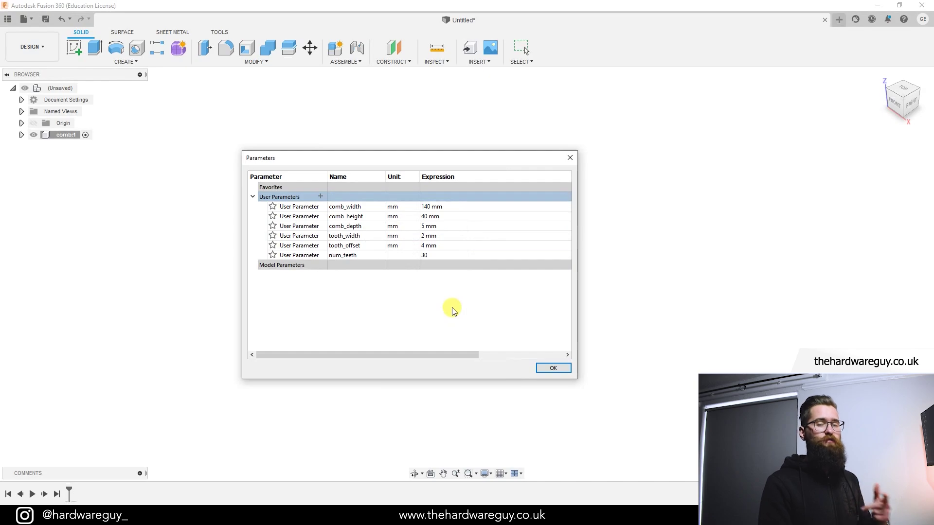
- Accept the user parameters and start a sketch on the front plane
click(550, 369)
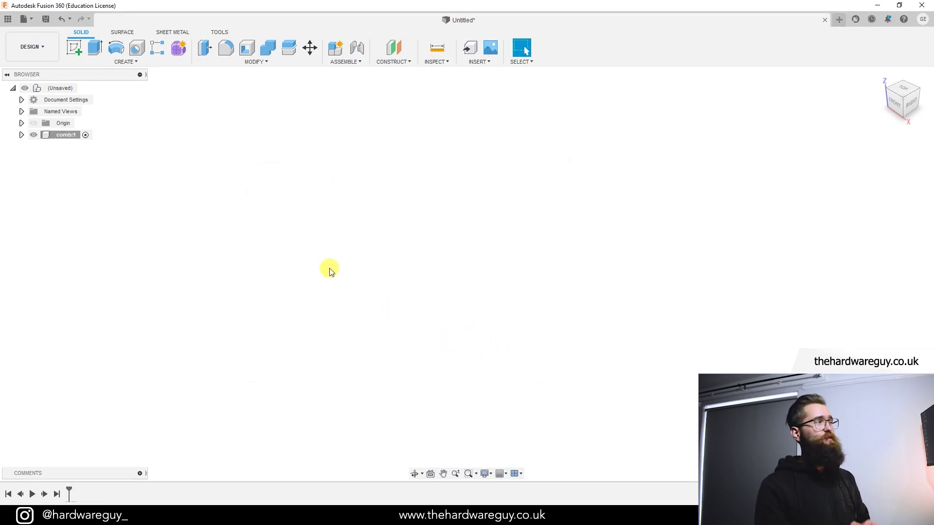
click(75, 55)
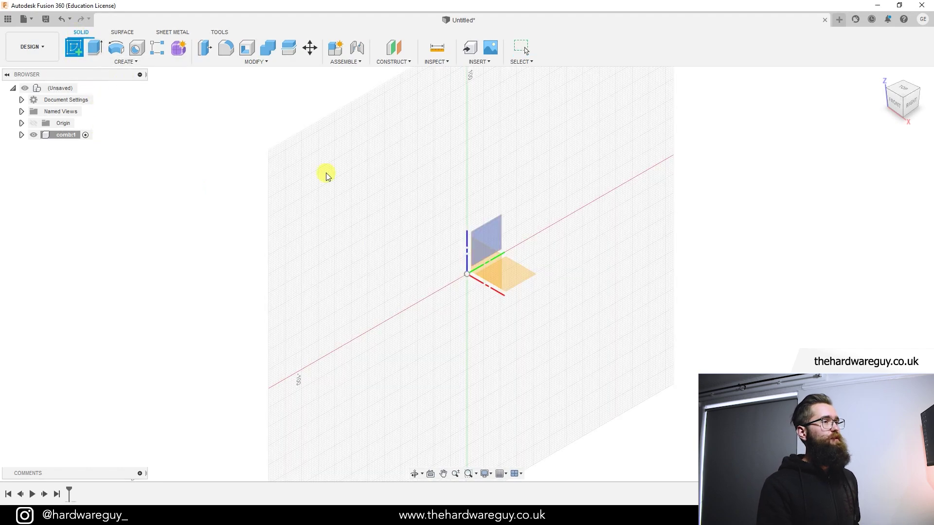
click(487, 263)
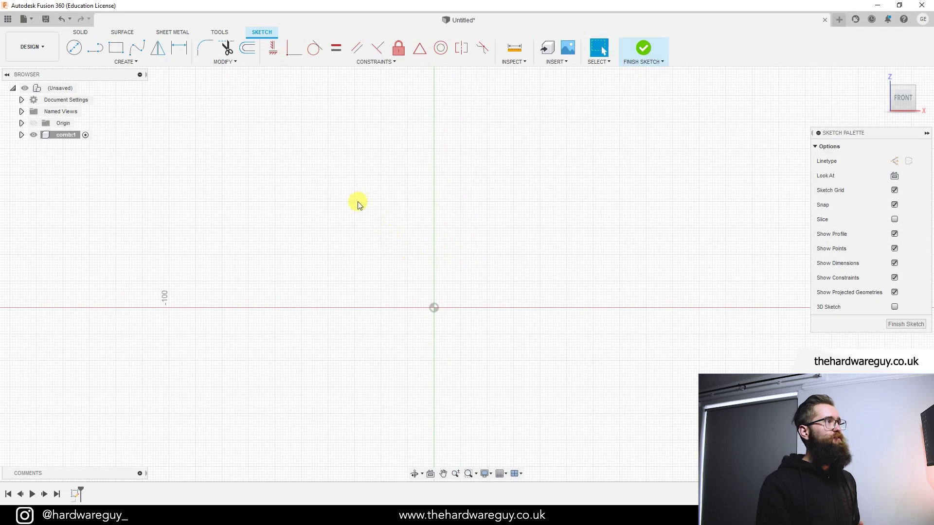
- Sketch a center rectangle centred on the origin and set its width to the comb_width parameter
click(126, 63)
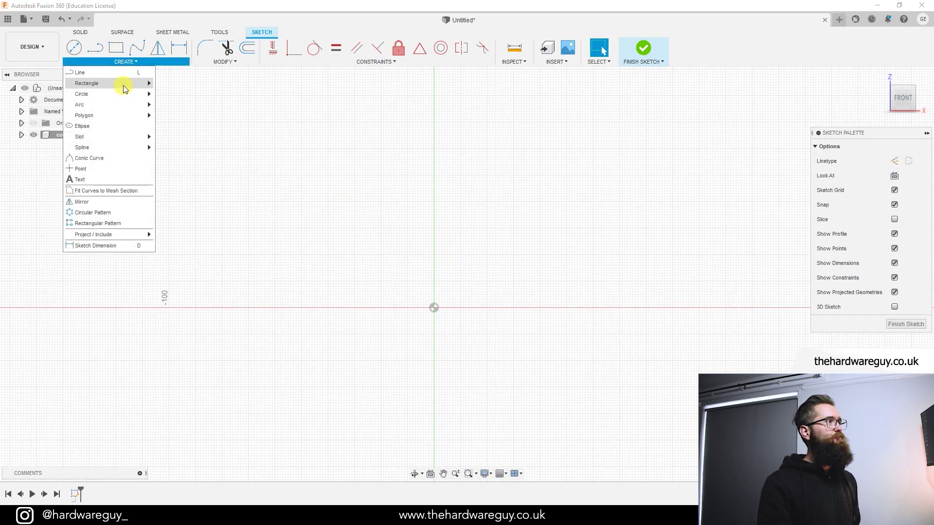
mouse_move(125, 85)
click(214, 104)
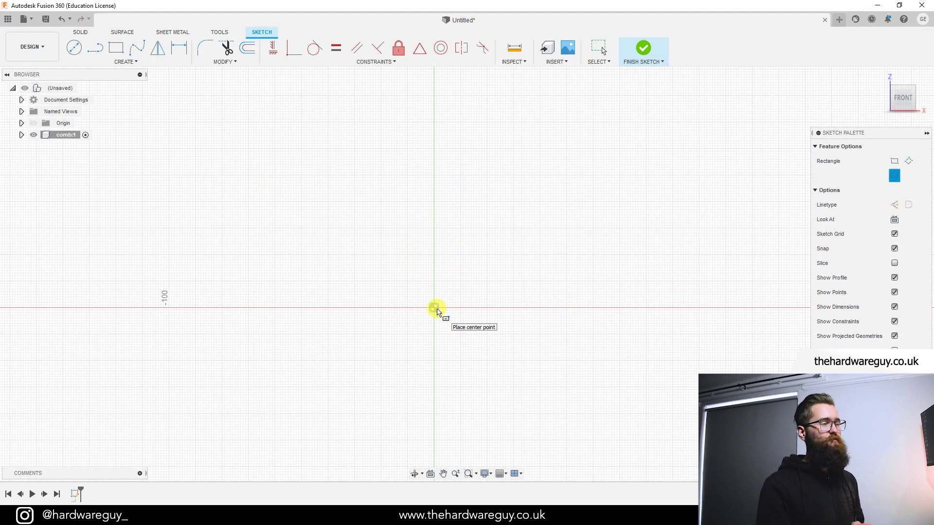
click(437, 309)
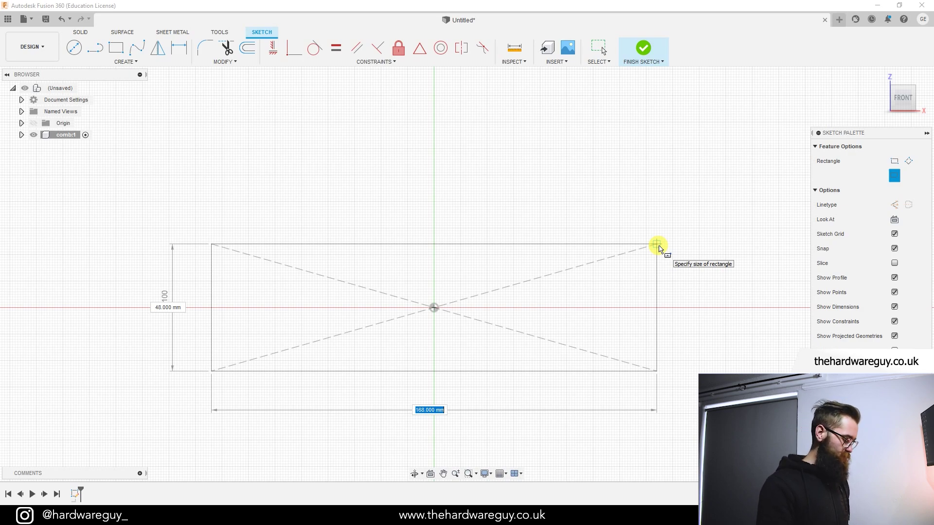
text(comb)
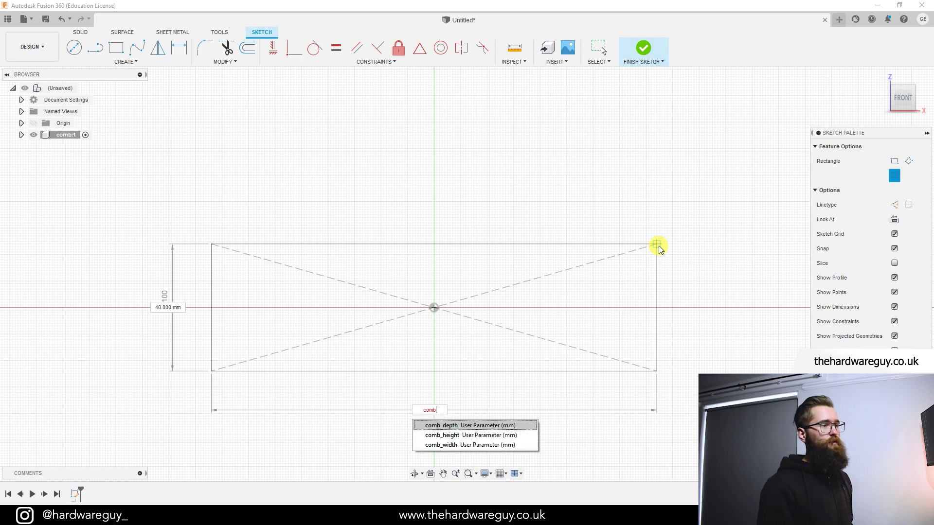
key(Down)
key(Down)
text(b)
key(Return)
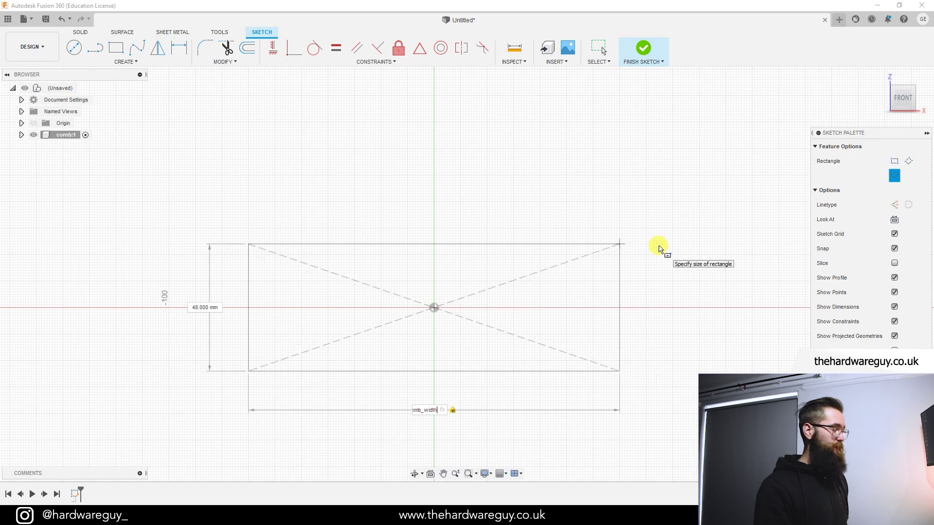
- Set the rectangle's height to the comb_height parameter and complete the rectangle
key(Tab)
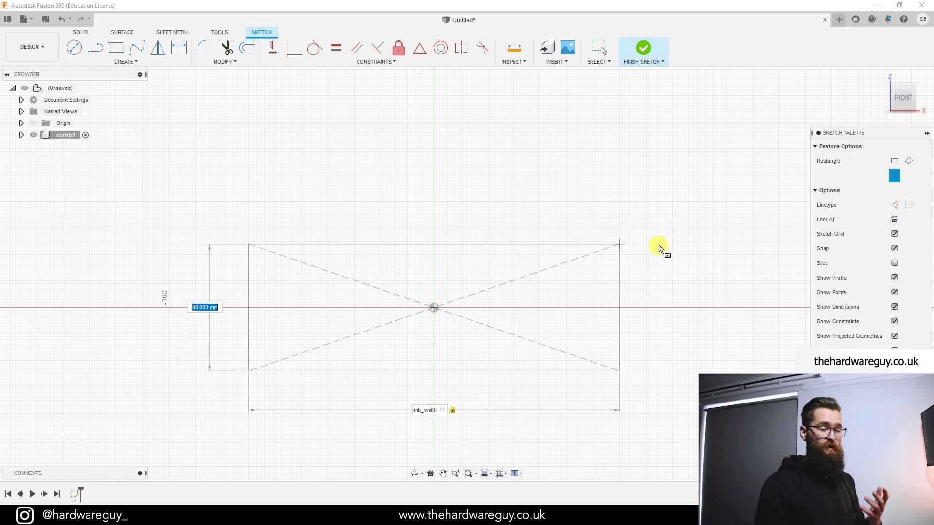
text(comb)
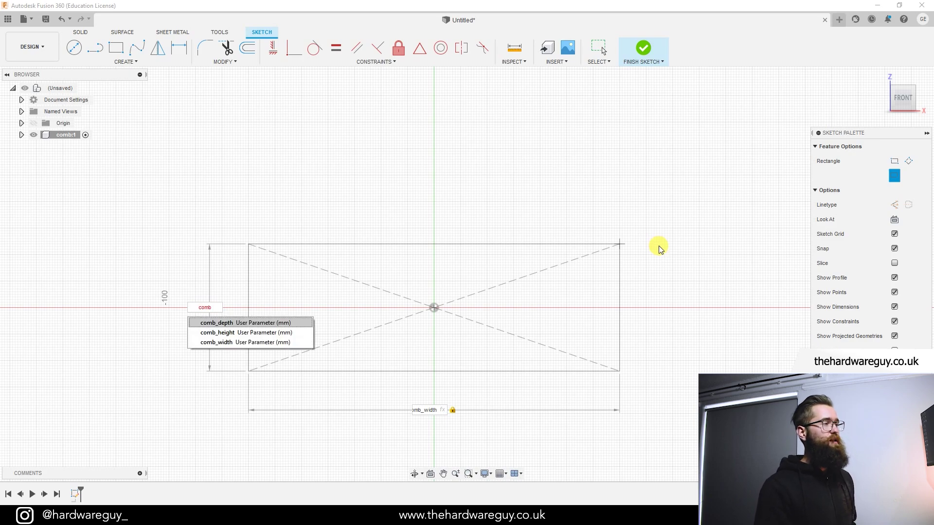
key(Down)
key(Return)
key(Return)
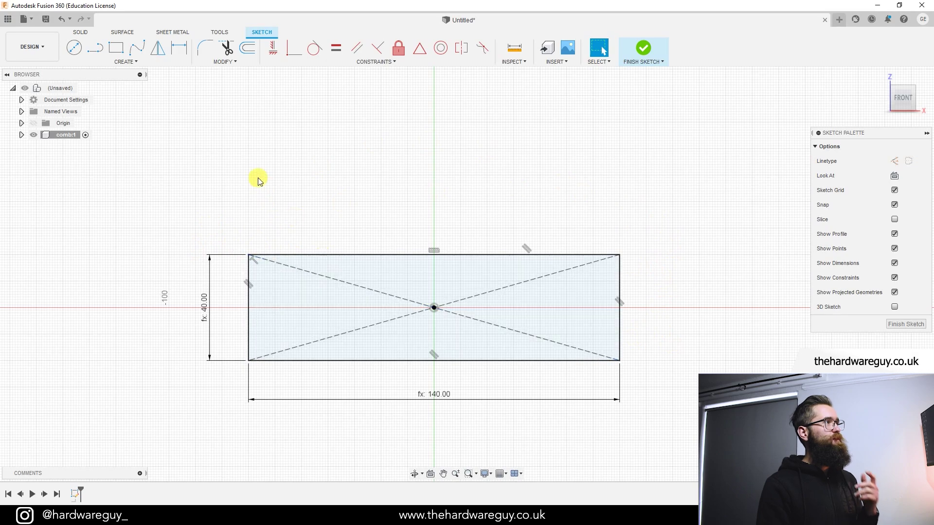
- Draw a 3-point arc between the rectangle's two upper corners, bulging upward with a radius of about 210 mm
click(131, 63)
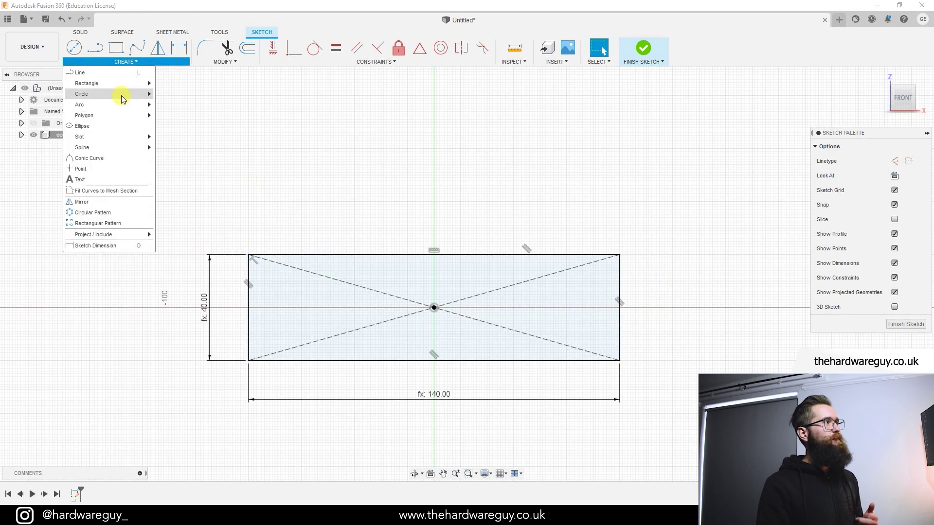
mouse_move(140, 105)
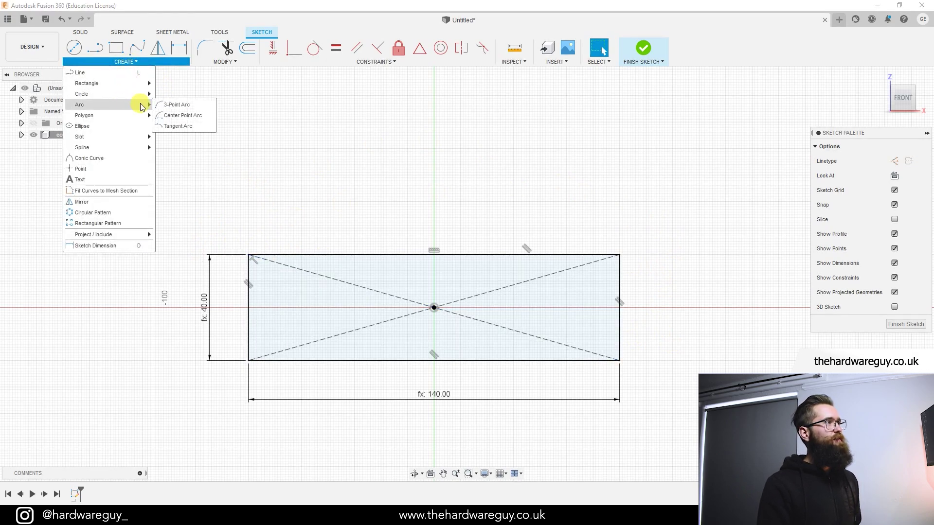
click(179, 106)
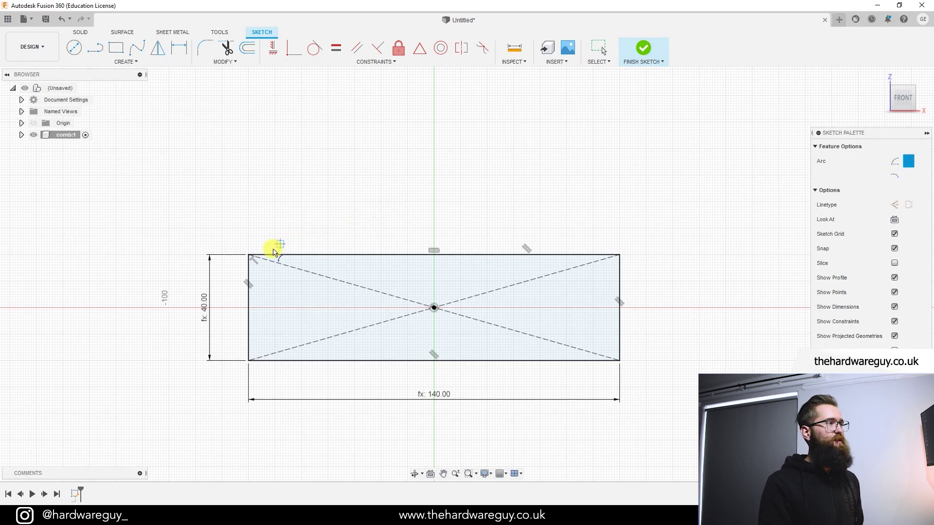
scroll(251, 259, up, 3)
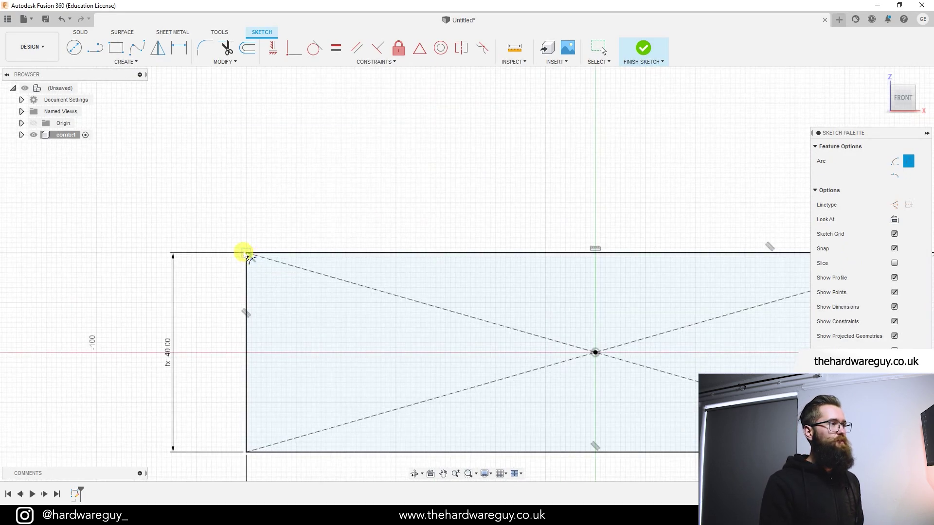
click(245, 253)
scroll(348, 203, down, 2)
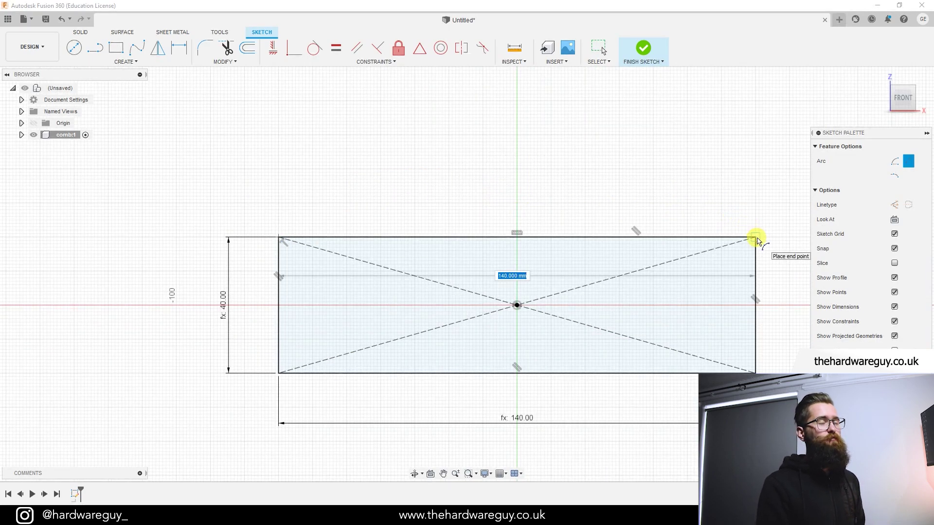
click(756, 238)
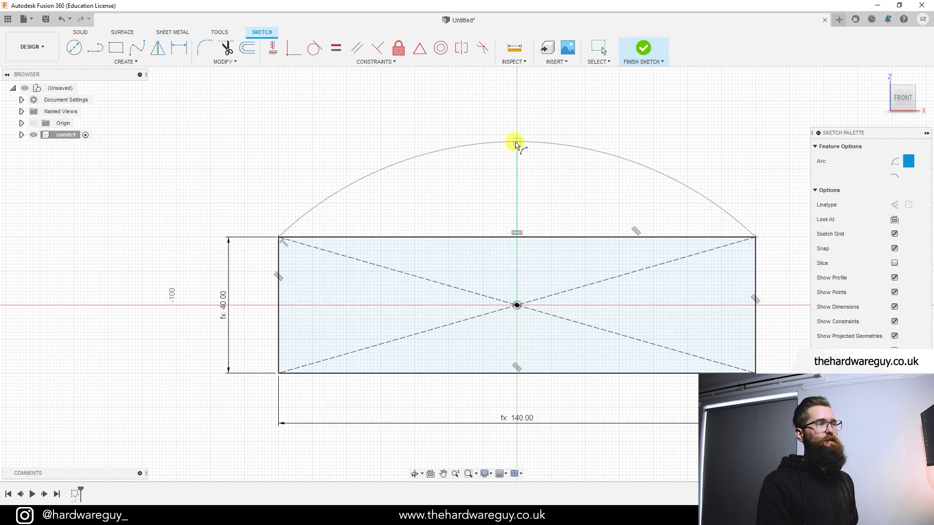
middle_drag(515, 202, 483, 234)
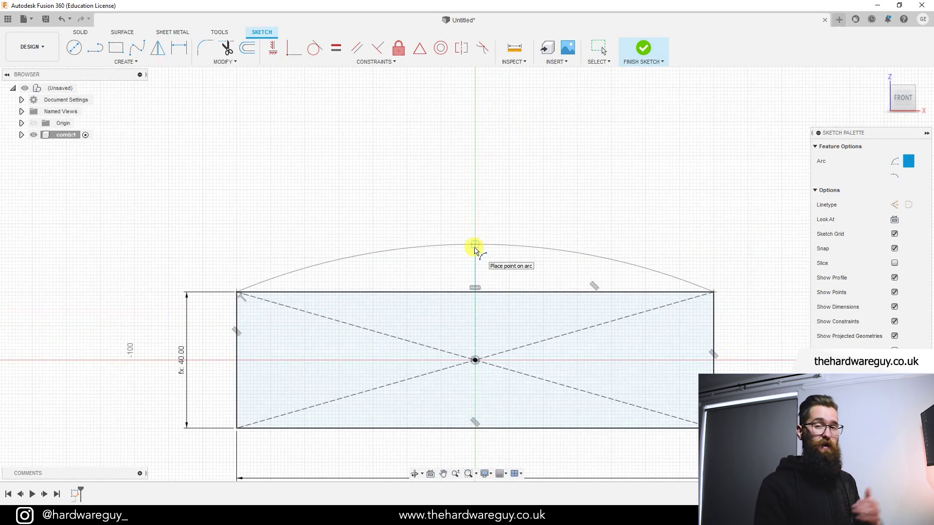
click(475, 249)
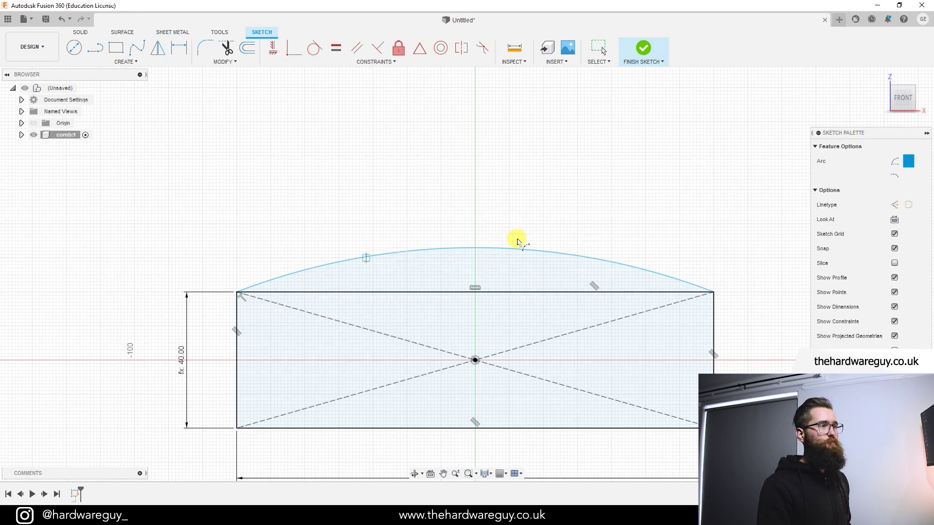
key(Escape)
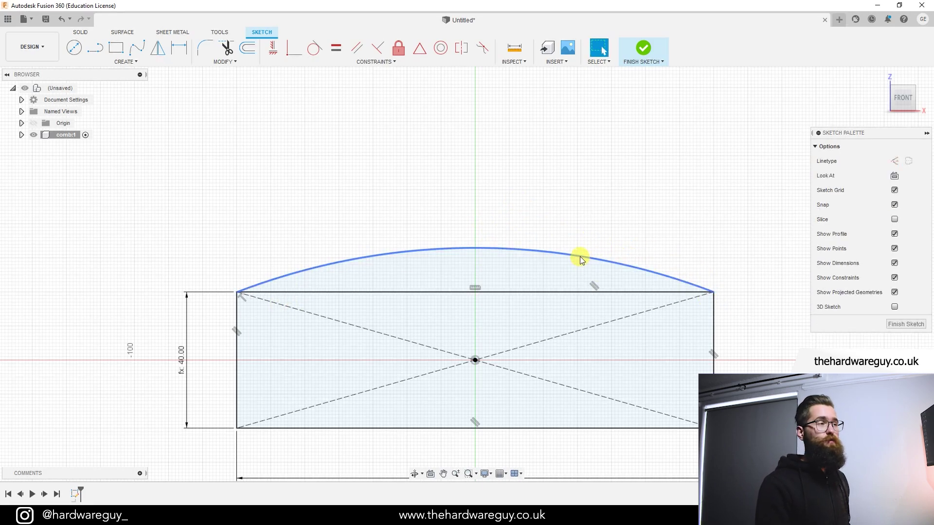
mouse_move(580, 256)
mouse_down()
mouse_move(576, 133)
mouse_move(568, 260)
mouse_up()
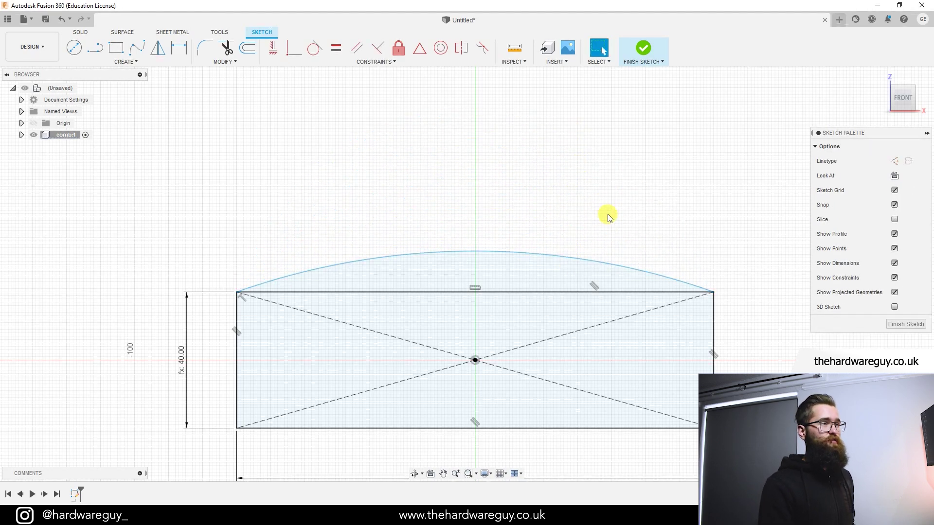
- Dimension the arc's radius to 200 mm and finish the sketch
key(d)
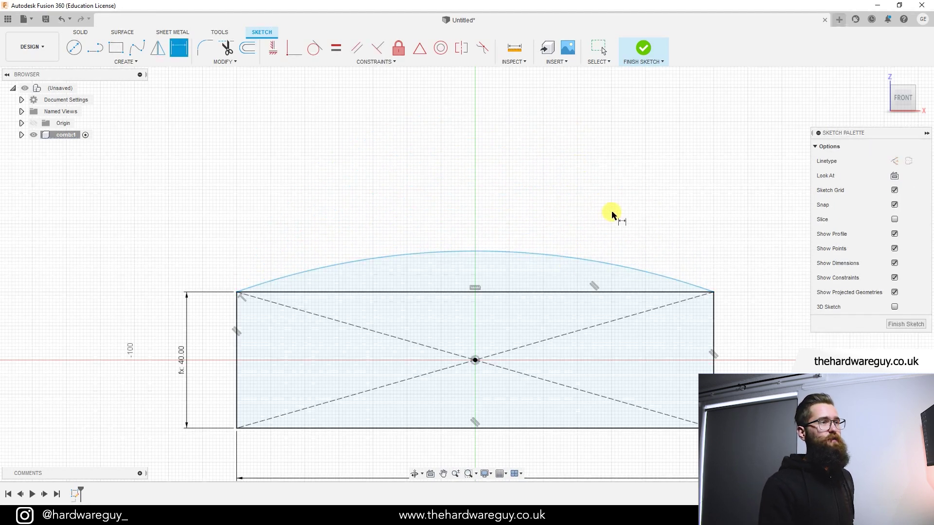
click(562, 258)
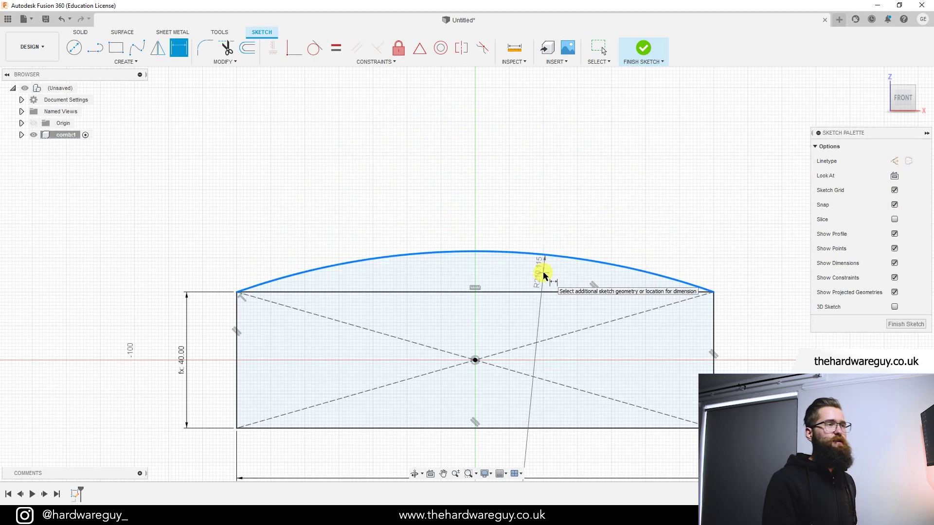
click(544, 274)
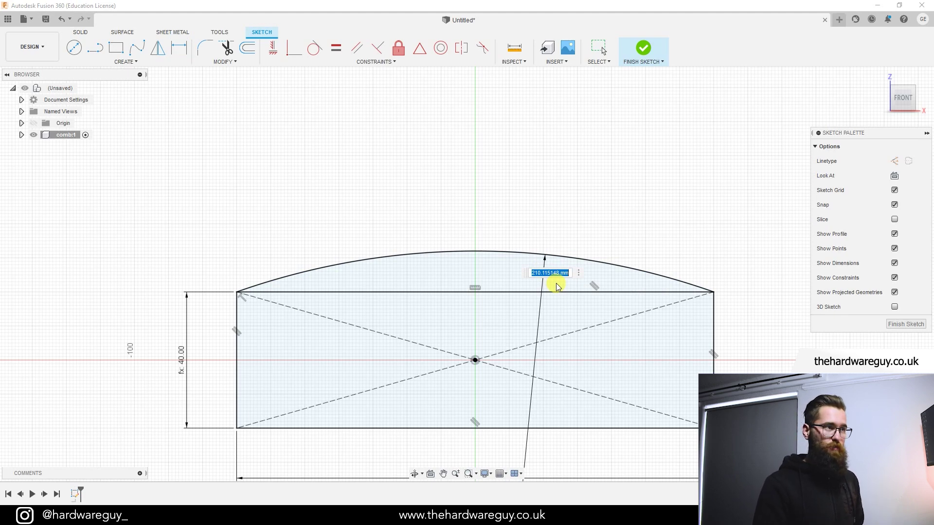
text(200mm)
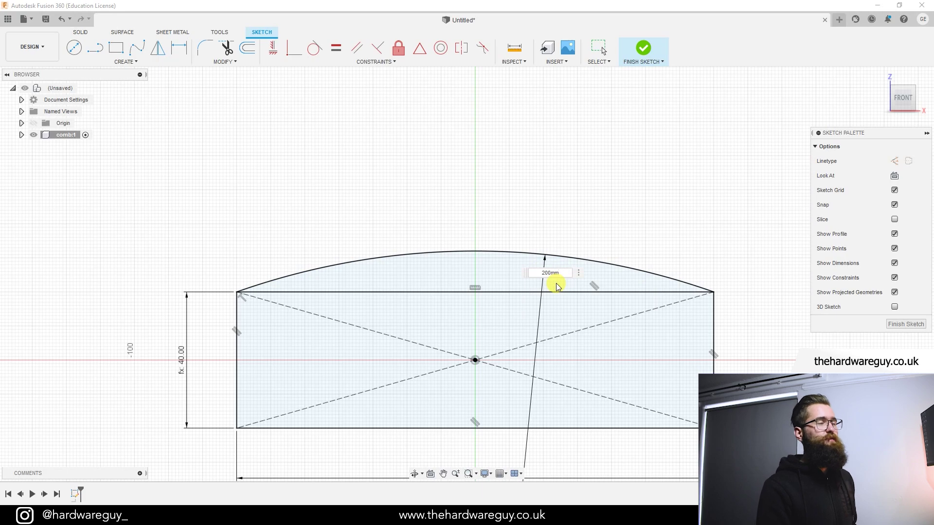
key(Return)
scroll(647, 240, down, 2)
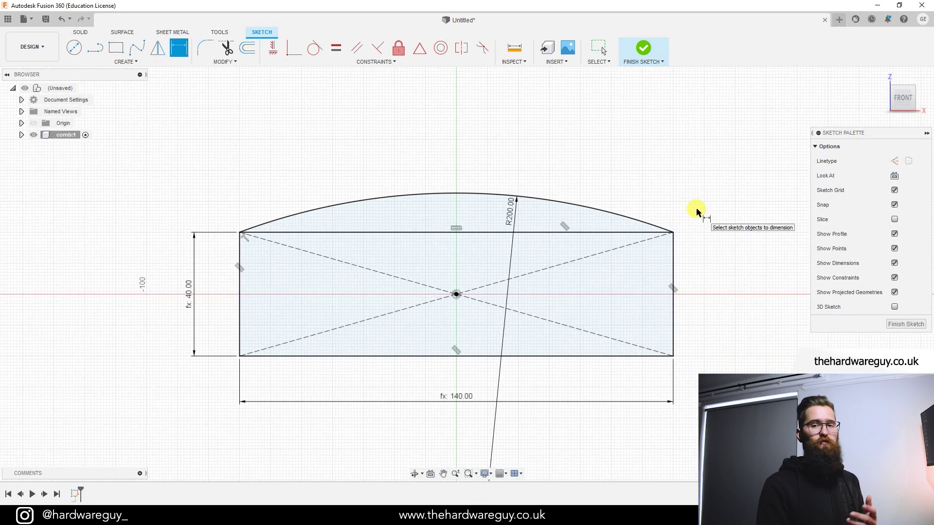
click(643, 49)
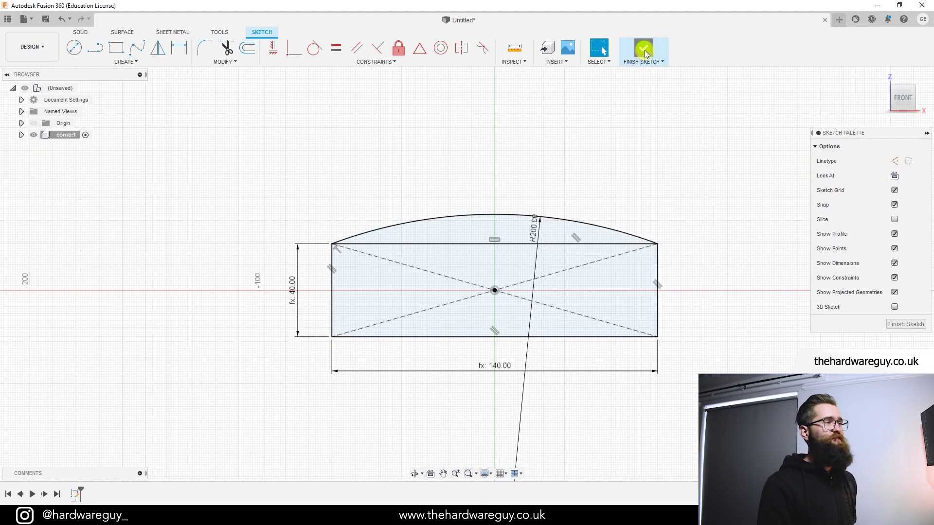
- Rename the outline sketch in the comb component to "comb"
mouse_move(626, 169)
shift+middle_down()
mouse_move(629, 192)
mouse_move(571, 203)
mouse_move(544, 197)
mouse_move(648, 196)
mouse_move(627, 197)
shift+middle_up()
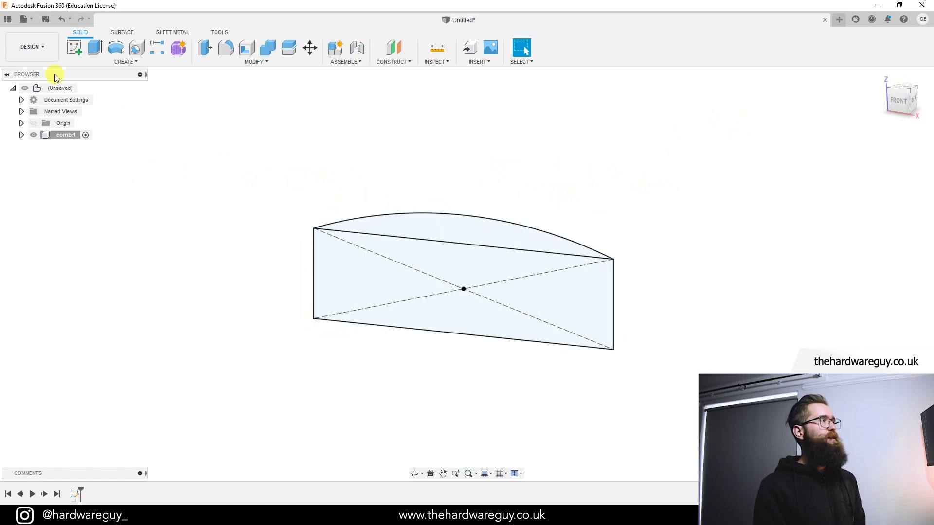
click(22, 136)
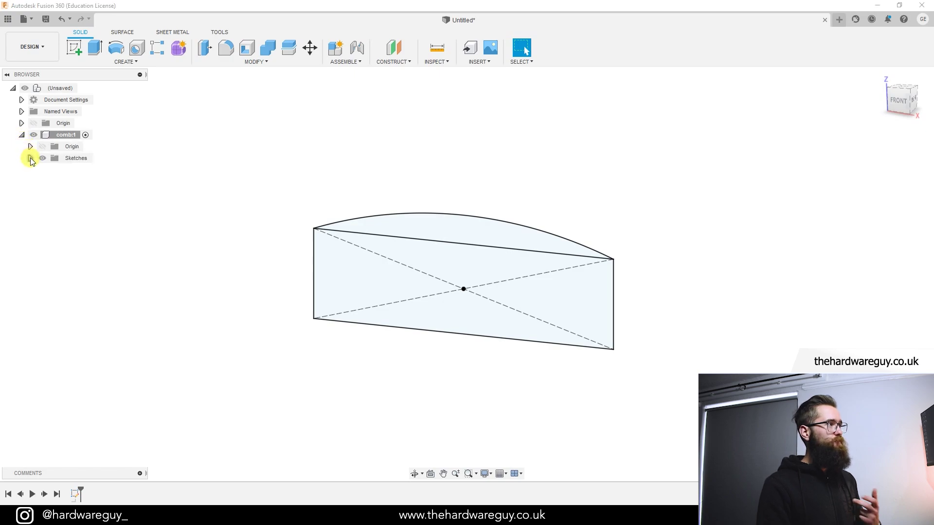
click(30, 158)
click(81, 170)
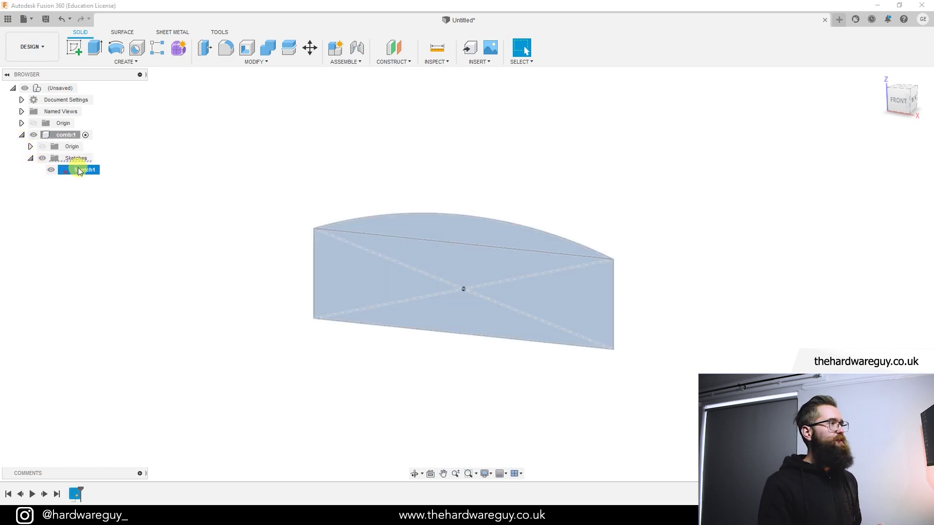
click(83, 170)
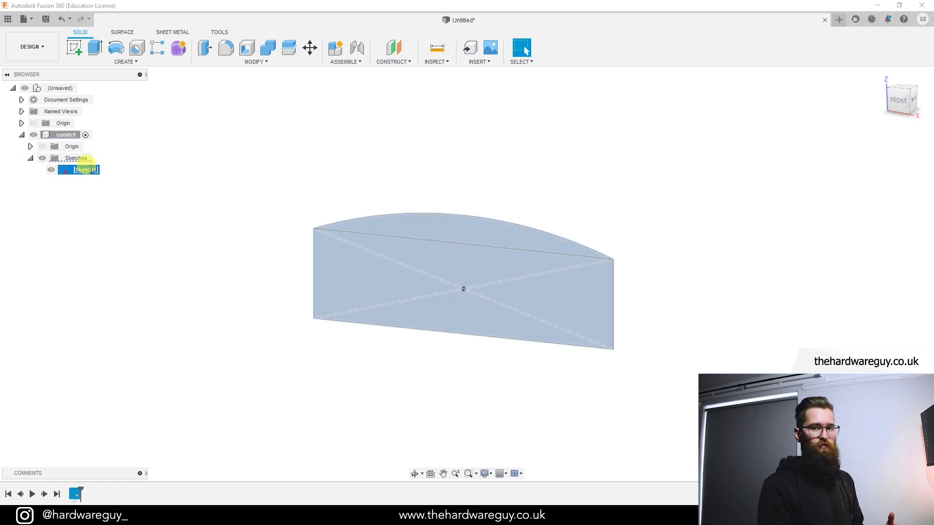
text(comb)
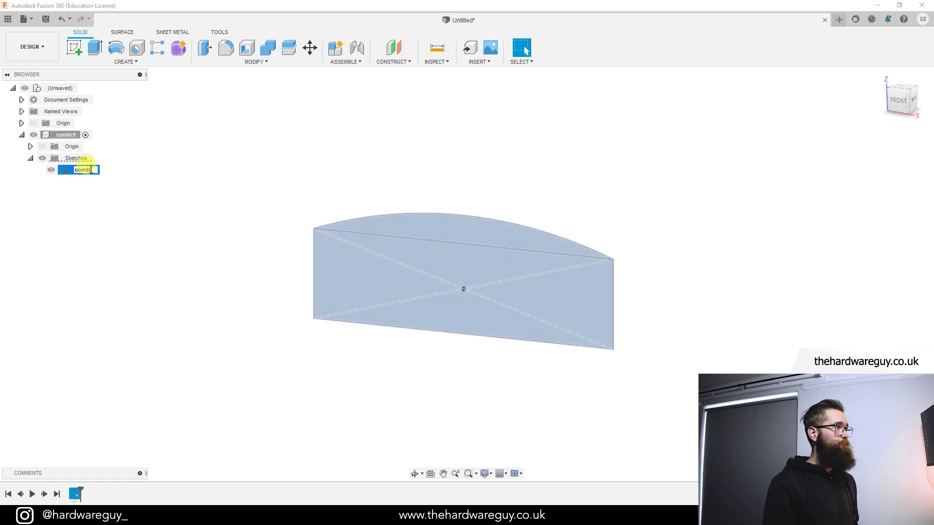
key(Return)
click(181, 204)
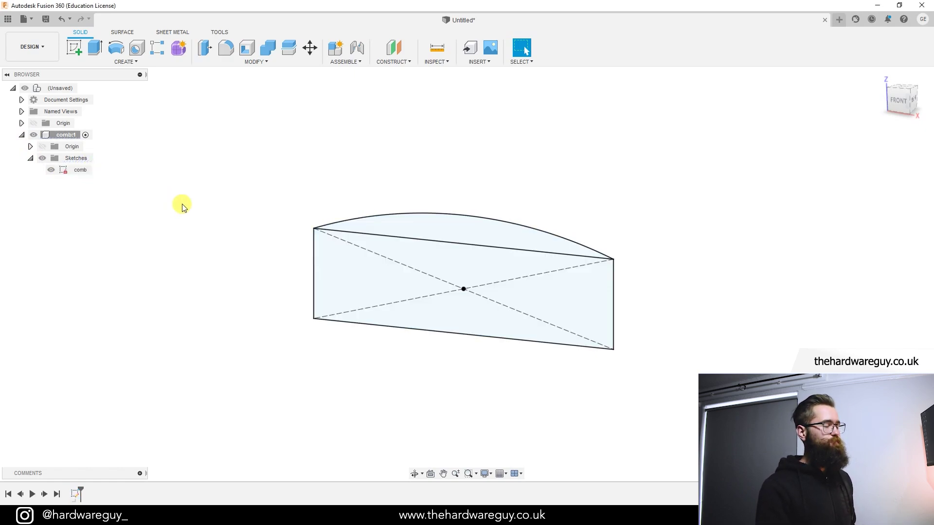
- Edit the comb sketch and draw a tooth rectangle about 5 mm wide and 24 mm high, rising from the bottom edge near the left end
double_click(72, 171)
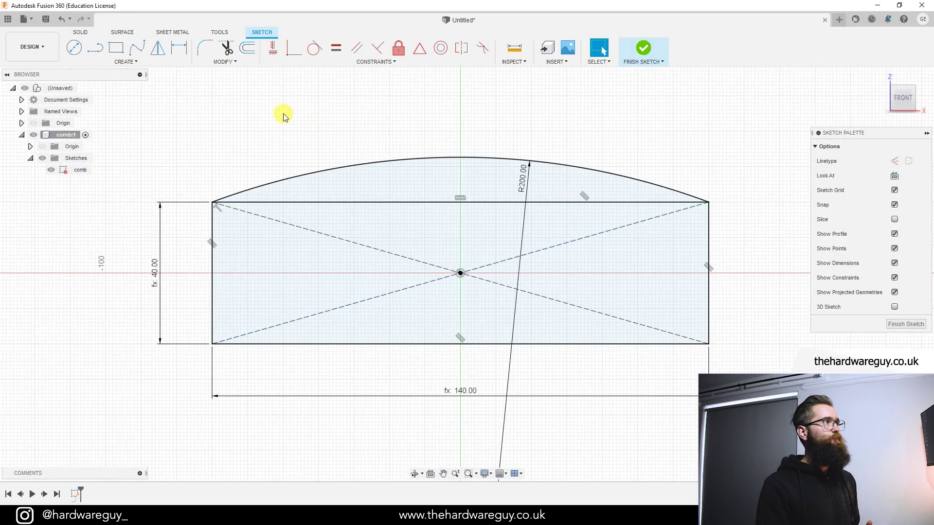
click(119, 56)
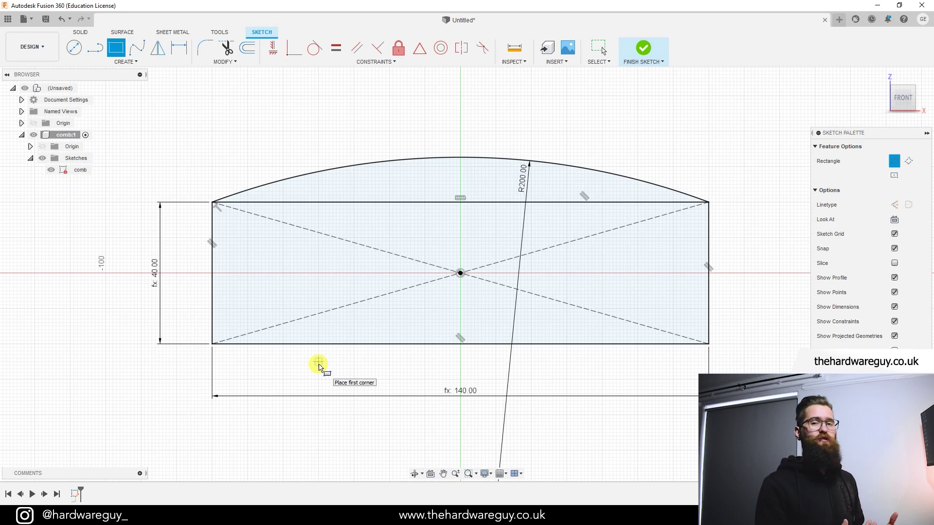
scroll(319, 366, up, 1)
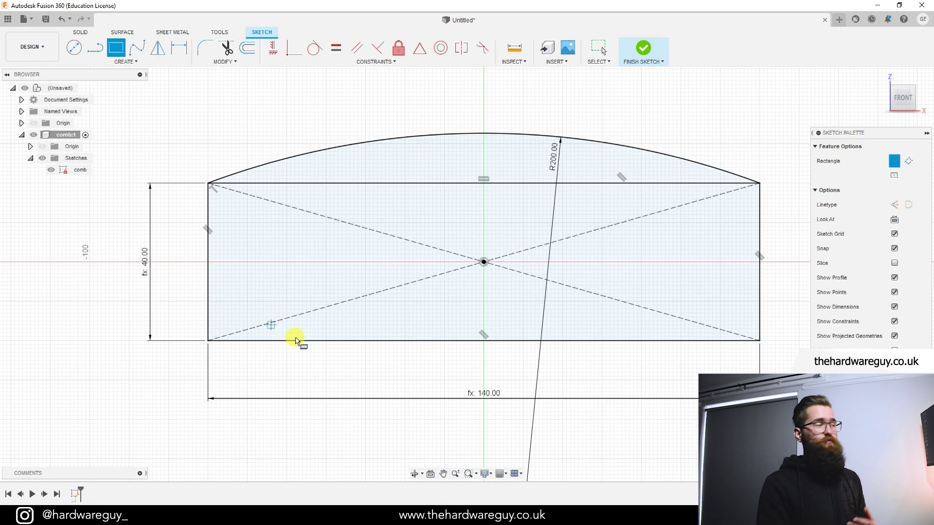
scroll(253, 346, up, 1)
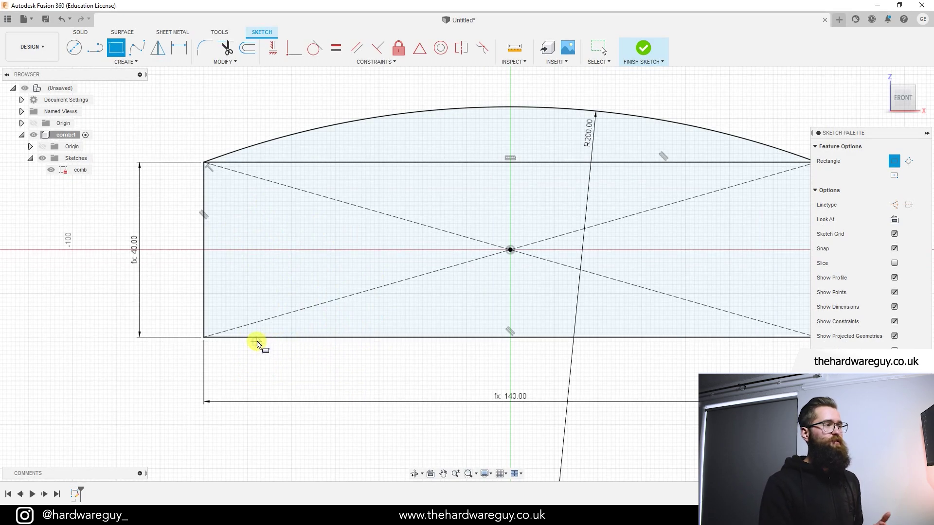
click(257, 338)
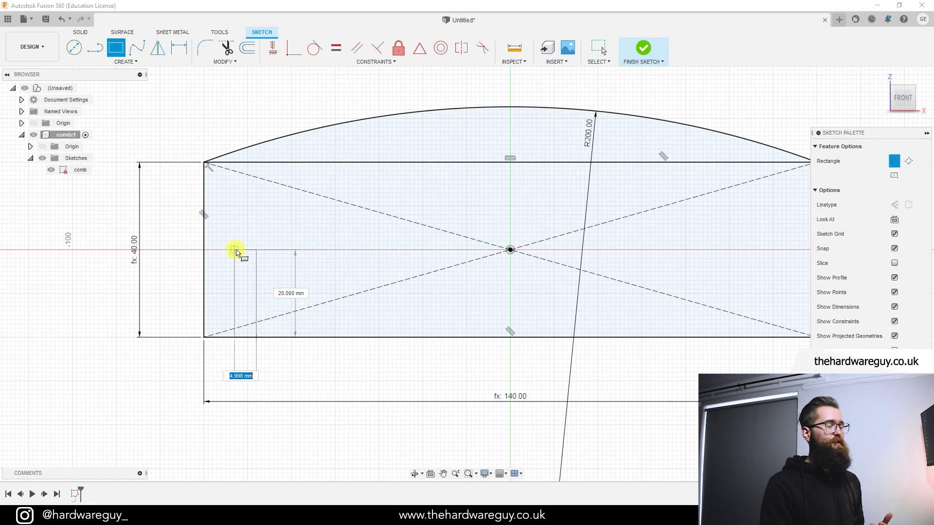
click(235, 232)
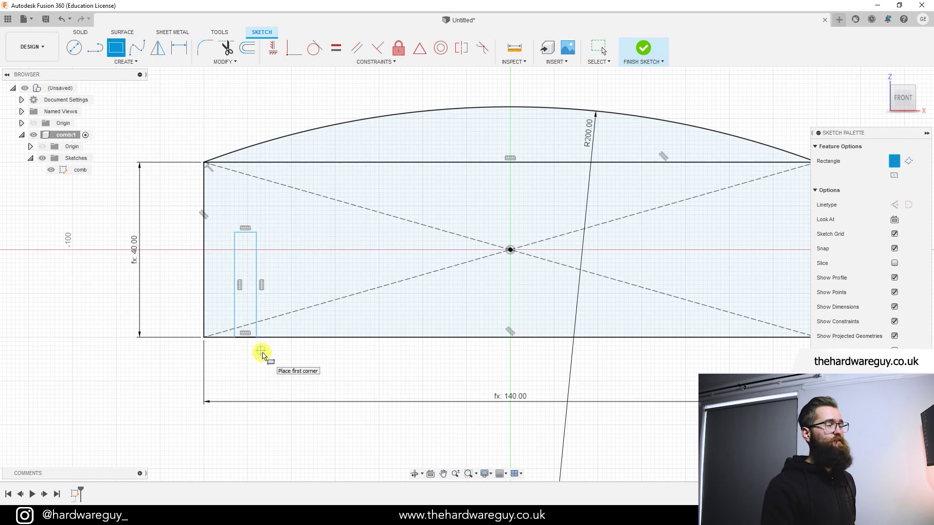
- Dimension the tooth rectangle's width between its two vertical sides and set it to the tooth_width parameter
key(d)
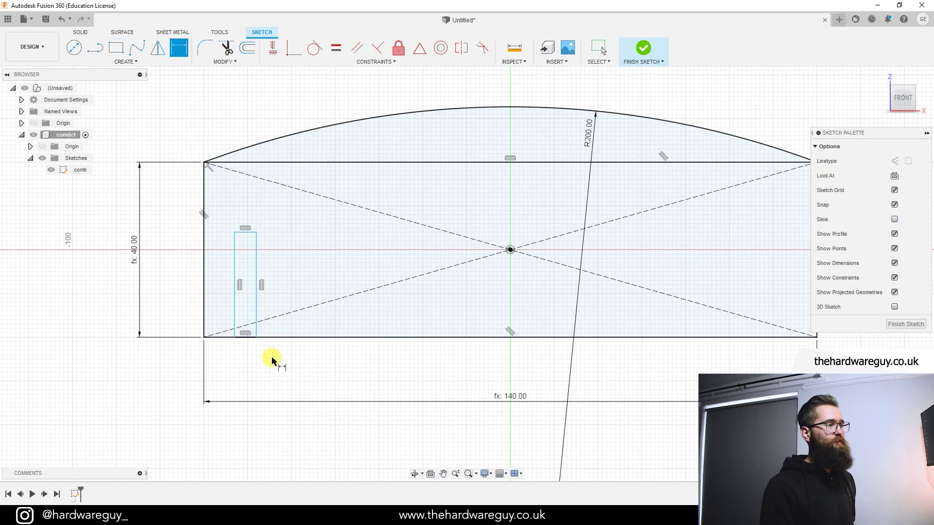
click(235, 273)
click(257, 270)
click(247, 361)
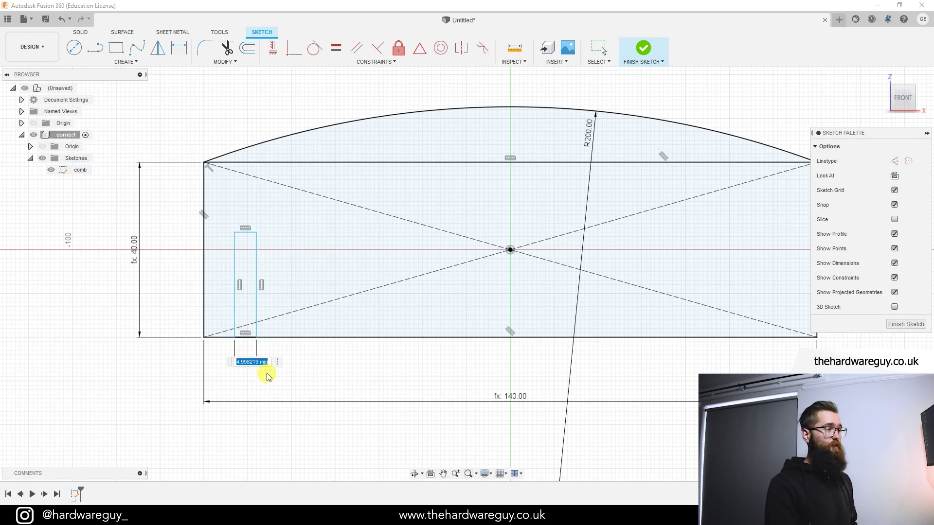
text(t)
key(Down)
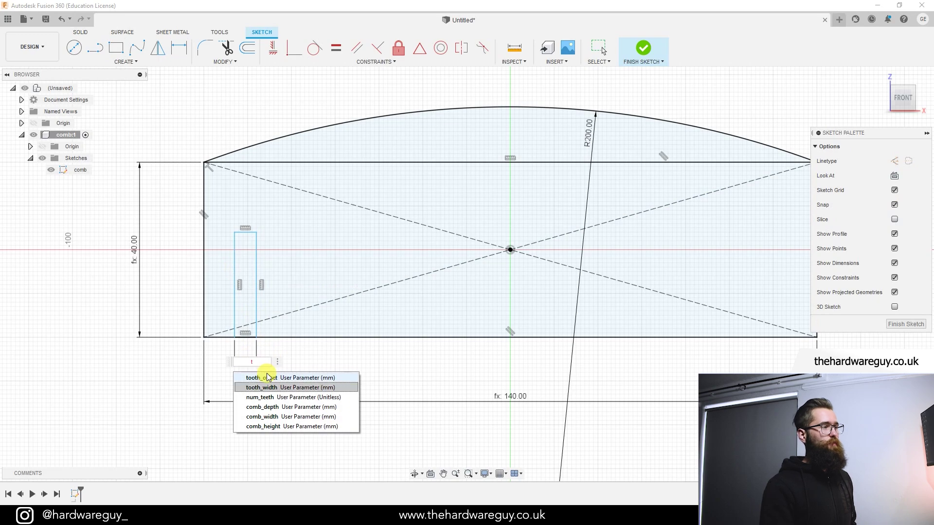
key(Return)
key(Return)
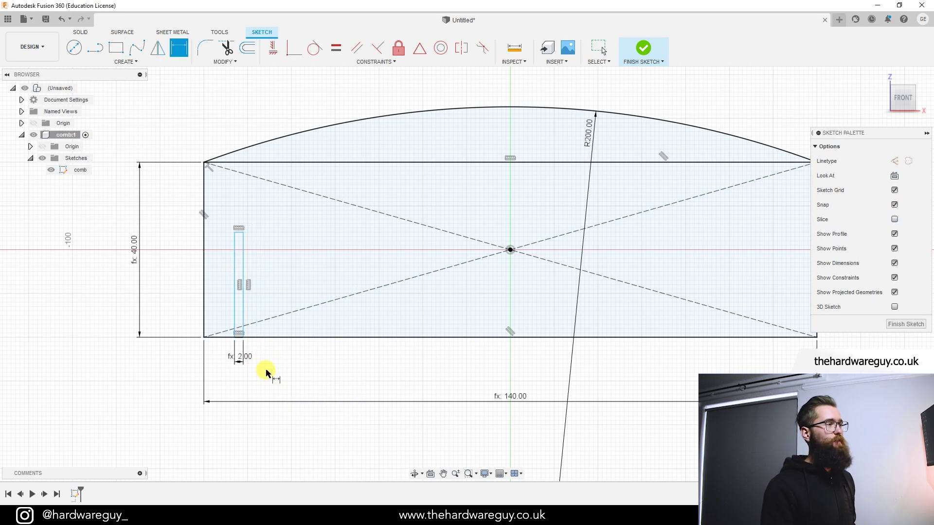
- Dimension the tooth rectangle's height from its top edge to its bottom edge, accepting the drawn size
scroll(246, 360, up, 2)
click(237, 203)
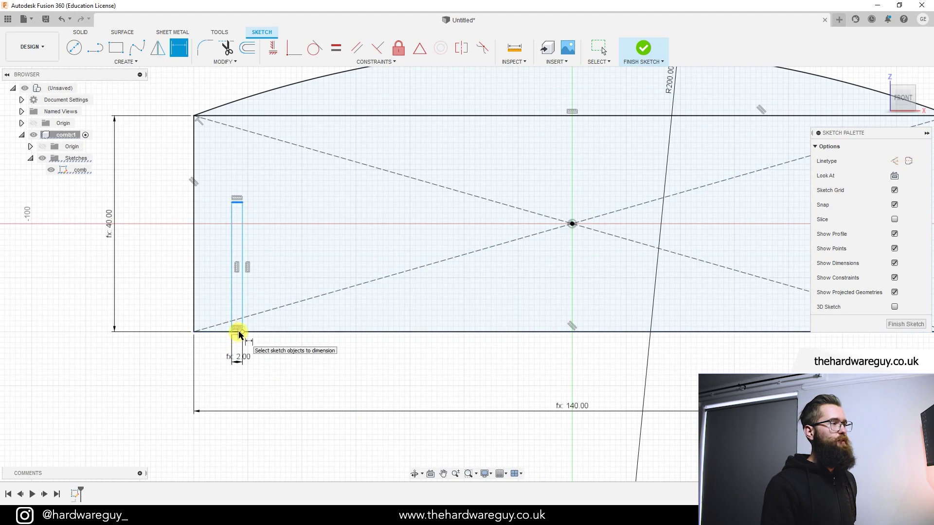
click(238, 333)
click(214, 269)
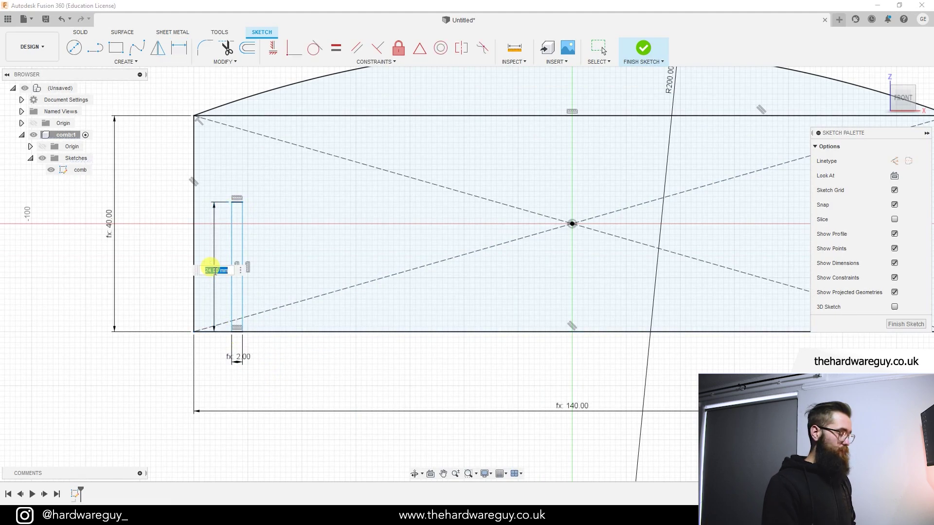
text(too)
key(Down)
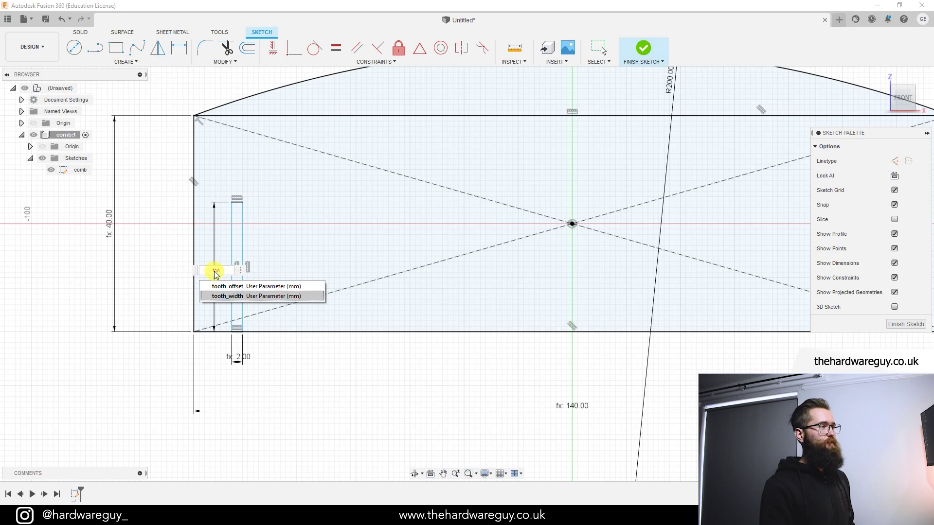
key(BackSpace)
key(BackSpace)
key(BackSpace)
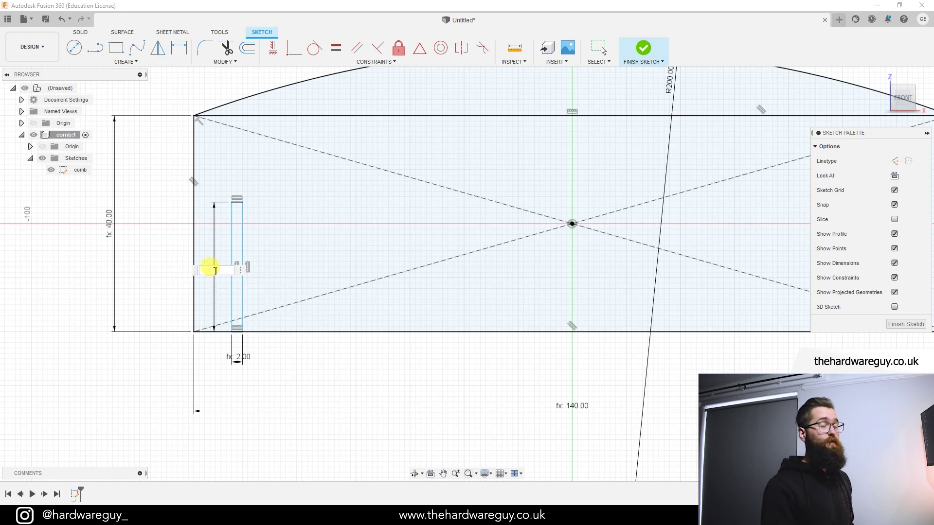
key(Return)
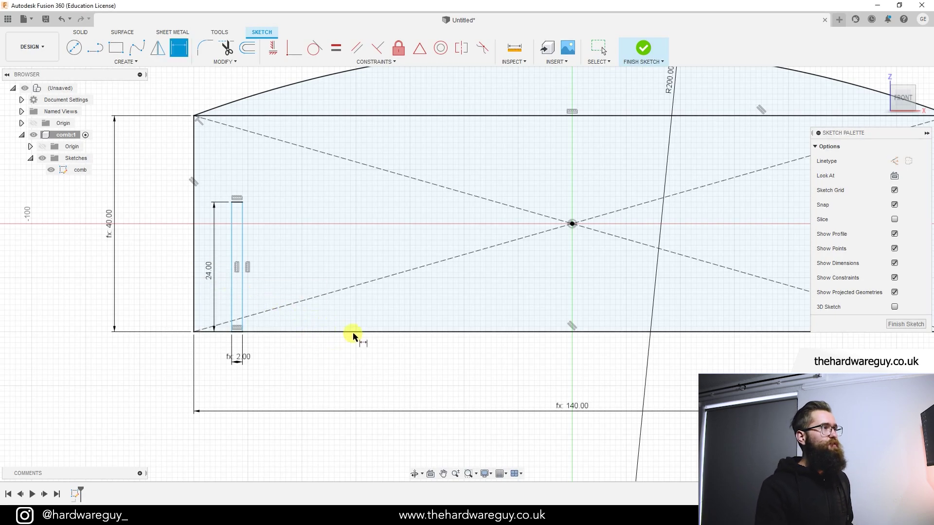
- Add a user parameter named tooth_height in mm with the expression 25
click(235, 62)
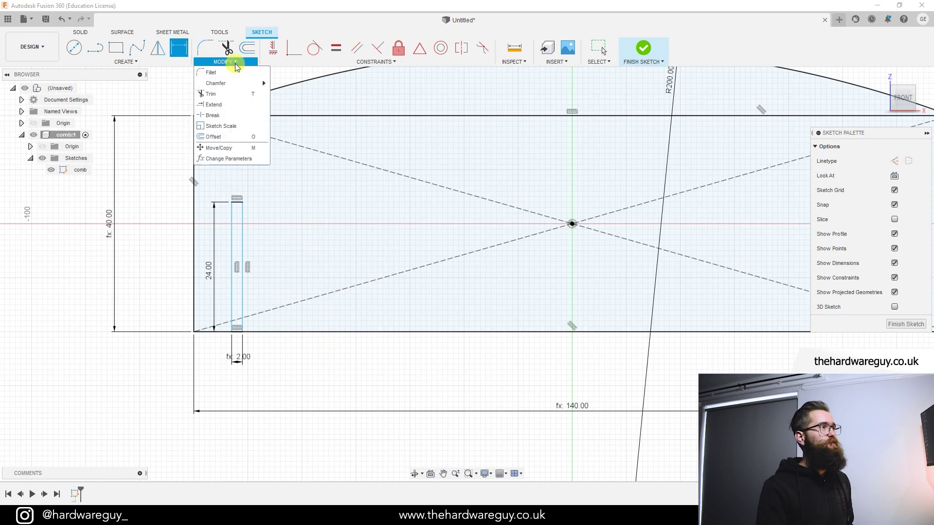
click(250, 155)
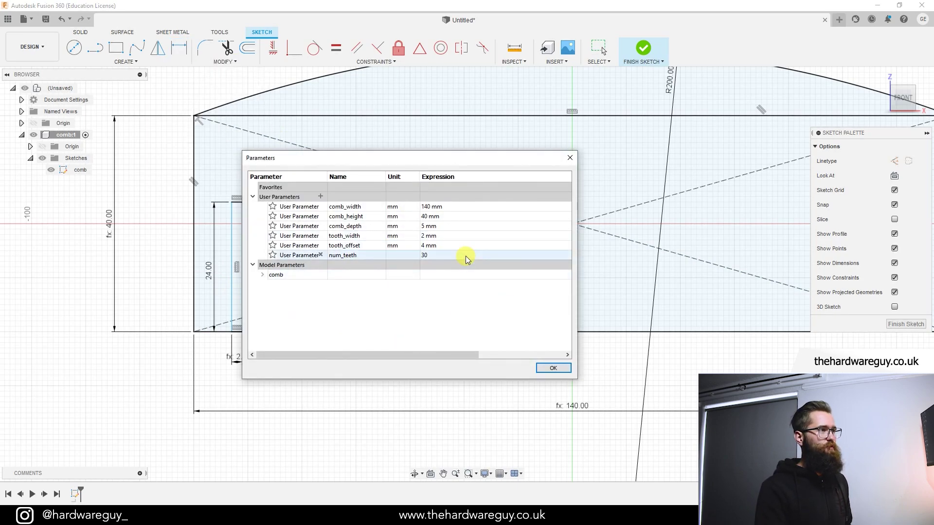
click(321, 197)
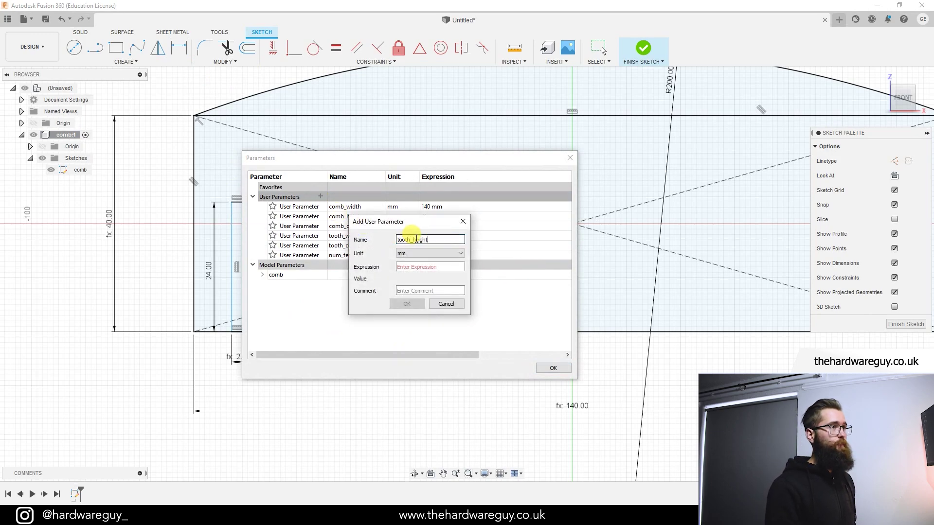
click(426, 266)
text(25)
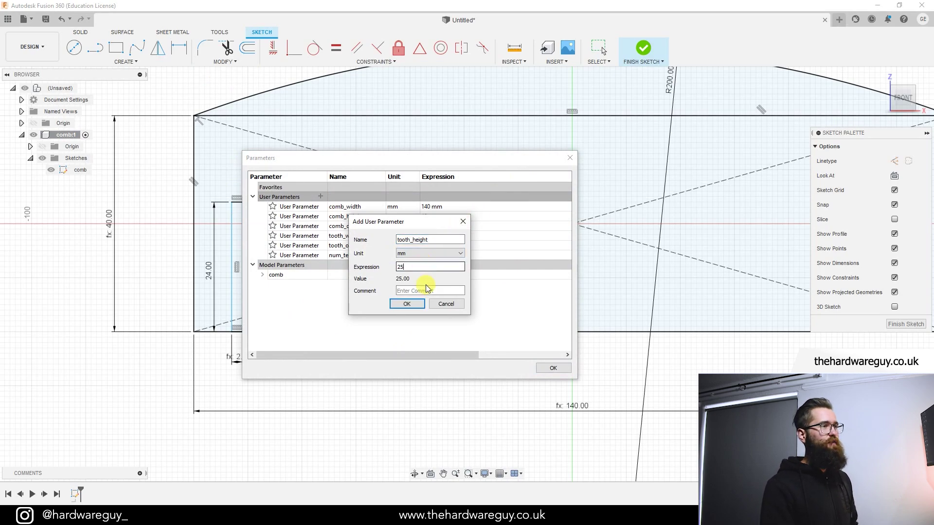
click(407, 303)
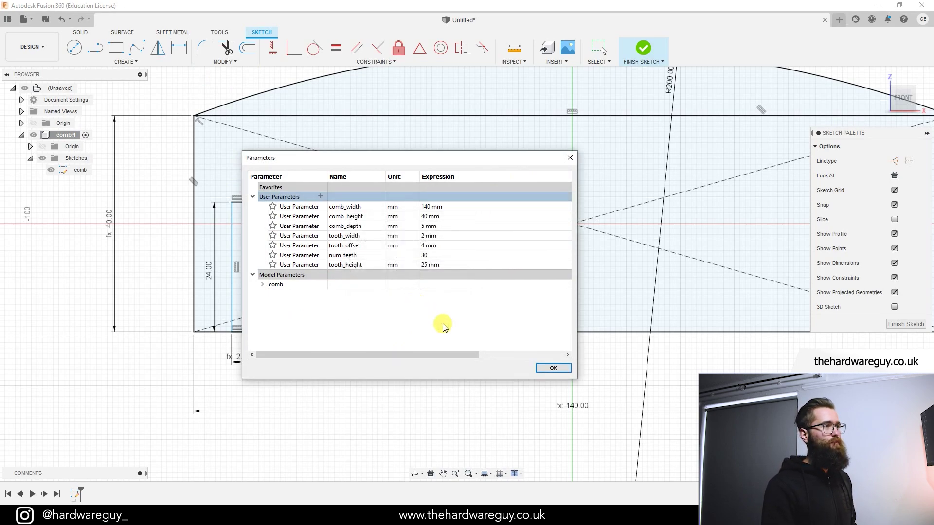
click(547, 368)
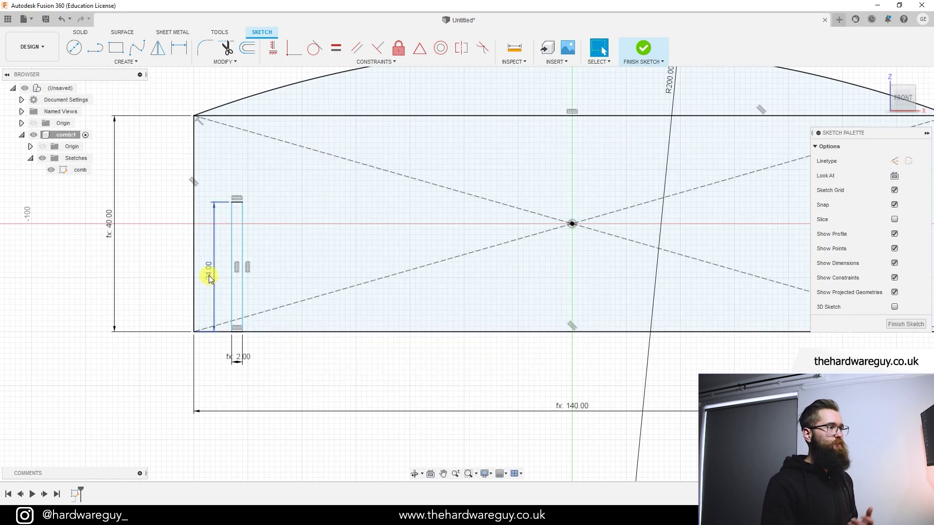
- Set the tooth rectangle's height dimension to the tooth_height parameter
scroll(209, 275, up, 2)
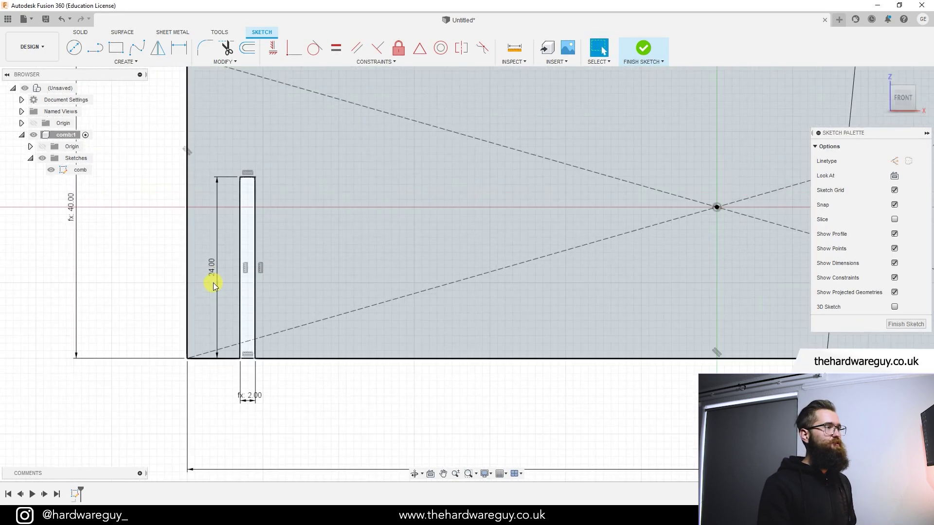
scroll(213, 282, down, 1)
double_click(212, 271)
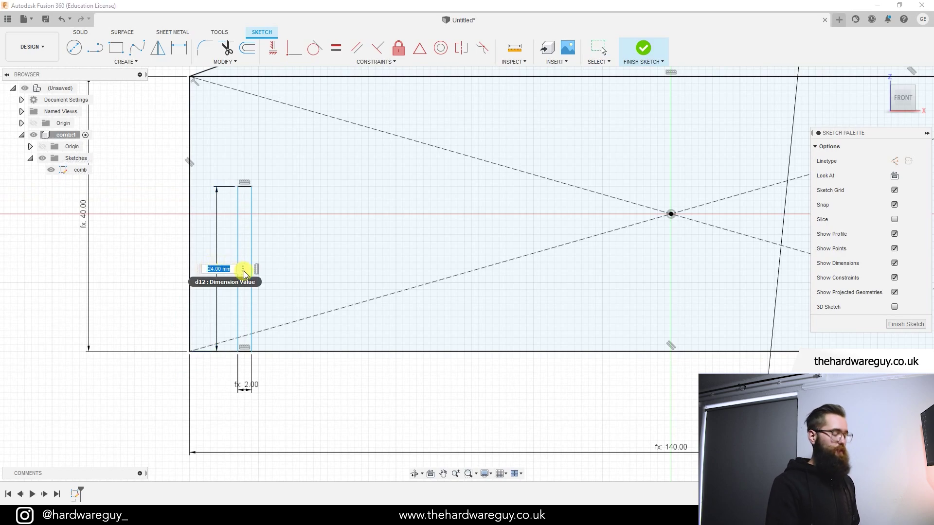
text(t)
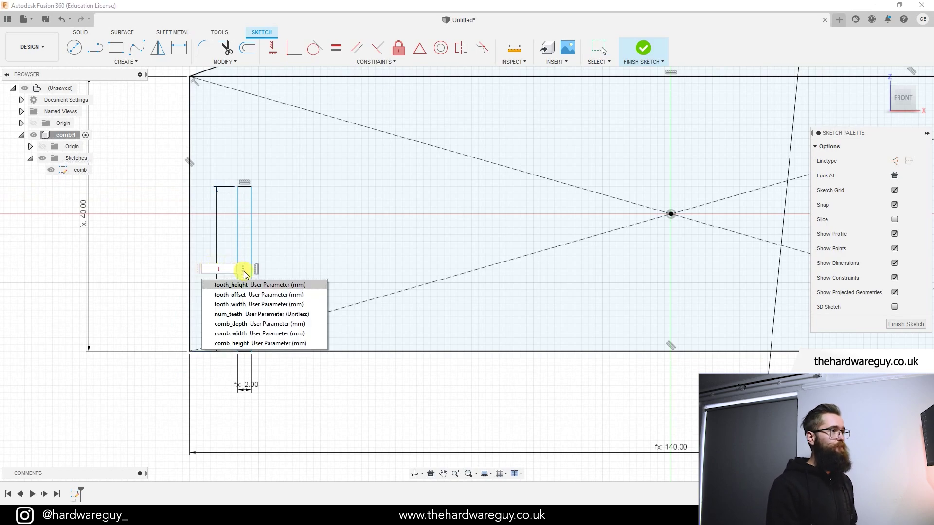
key(Return)
key(Return)
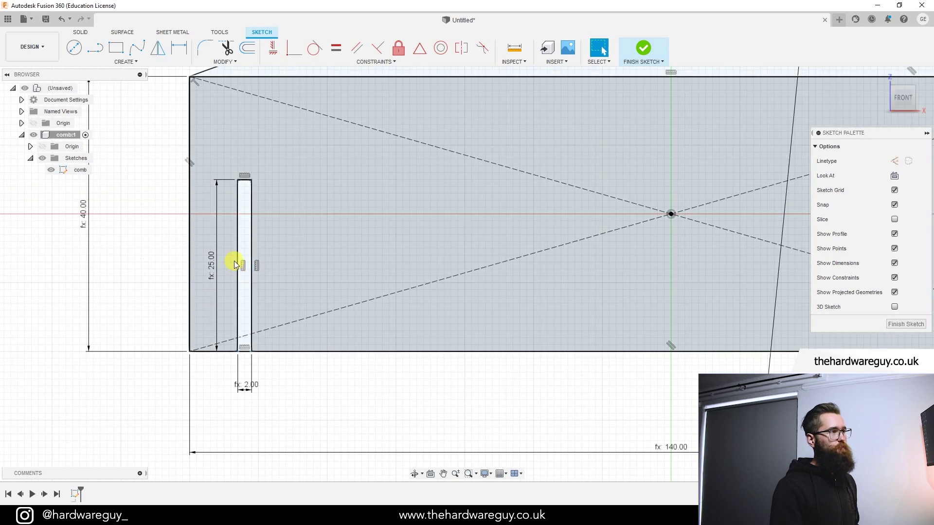
- Move the tooth rectangle to the right along the comb's bottom edge, farther from the left side
scroll(253, 256, down, 2)
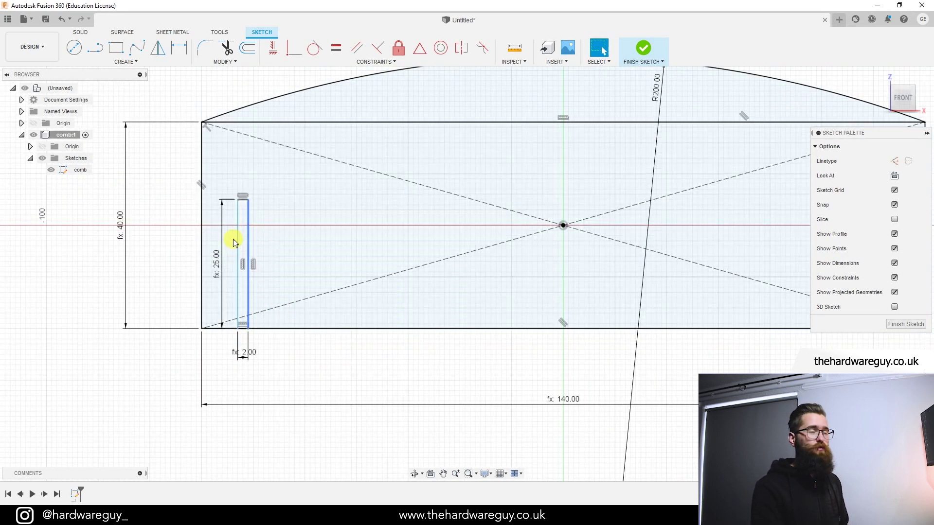
drag(250, 247, 306, 233)
click(266, 360)
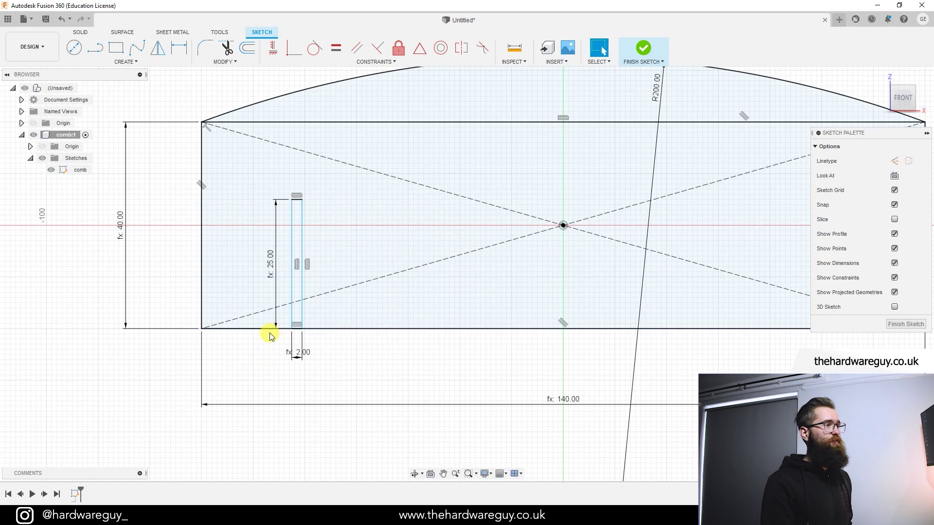
- Dimension the distance from the comb's left side to the tooth rectangle's left edge and set it to the tooth_offset parameter
key(d)
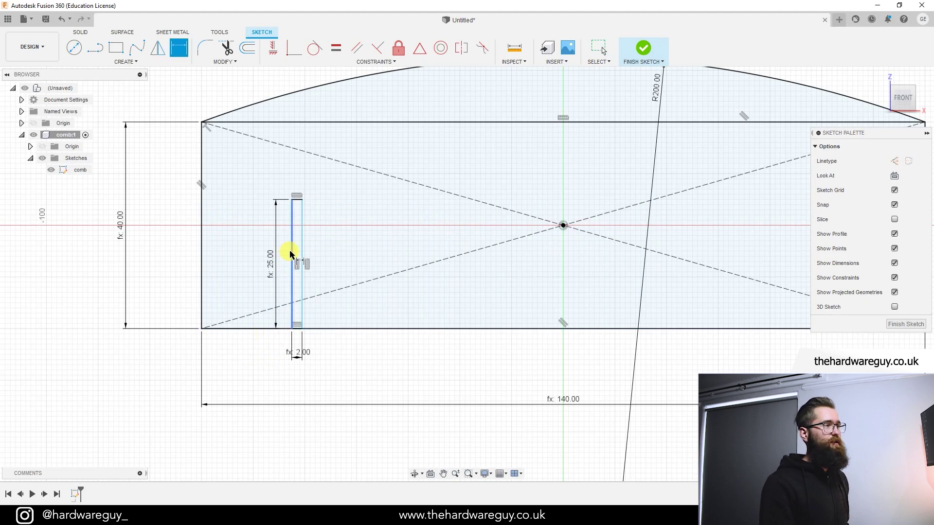
scroll(290, 254, up, 2)
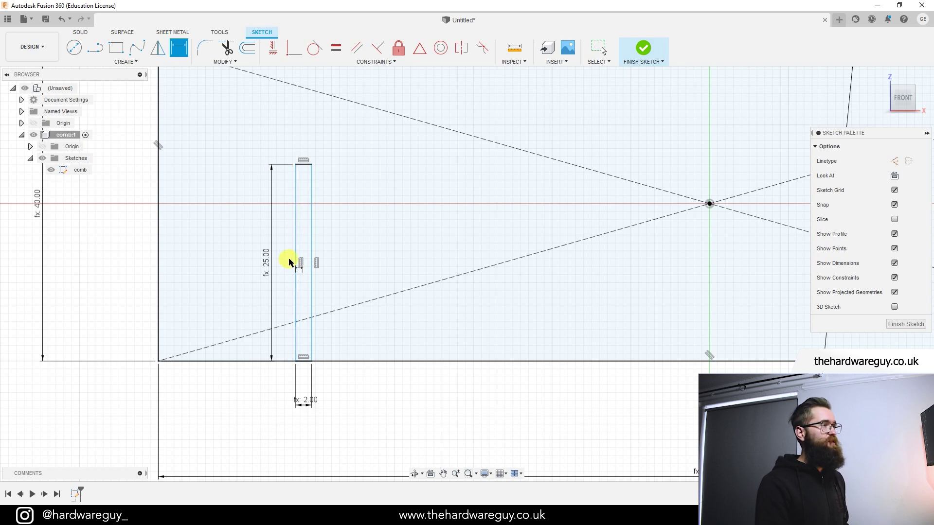
click(297, 256)
click(162, 249)
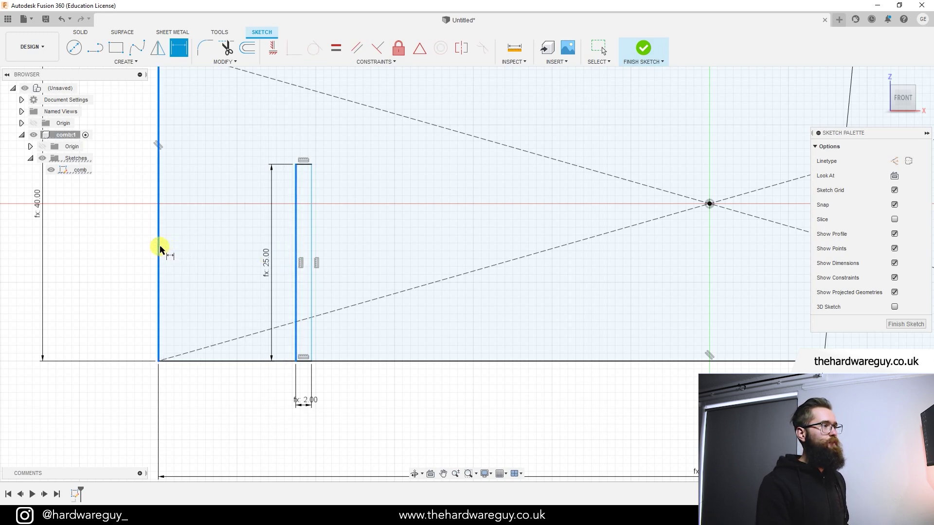
click(219, 394)
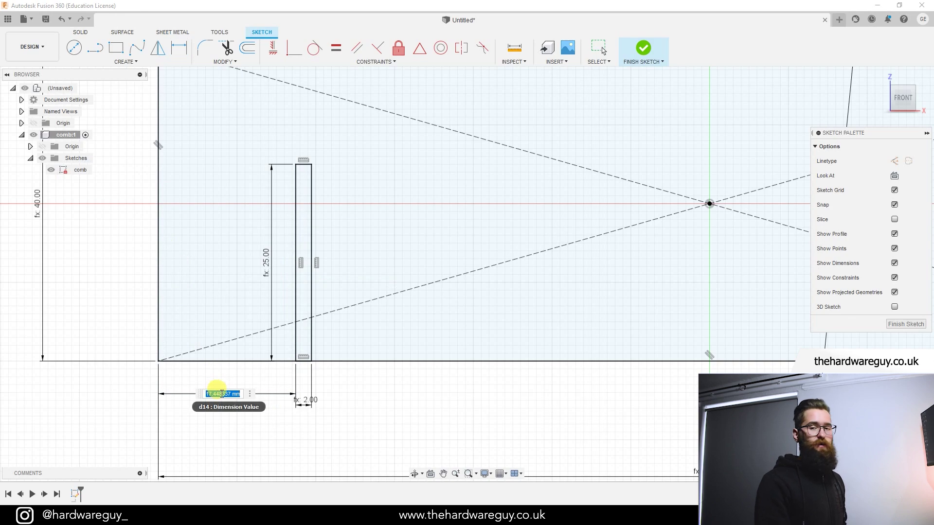
text(to)
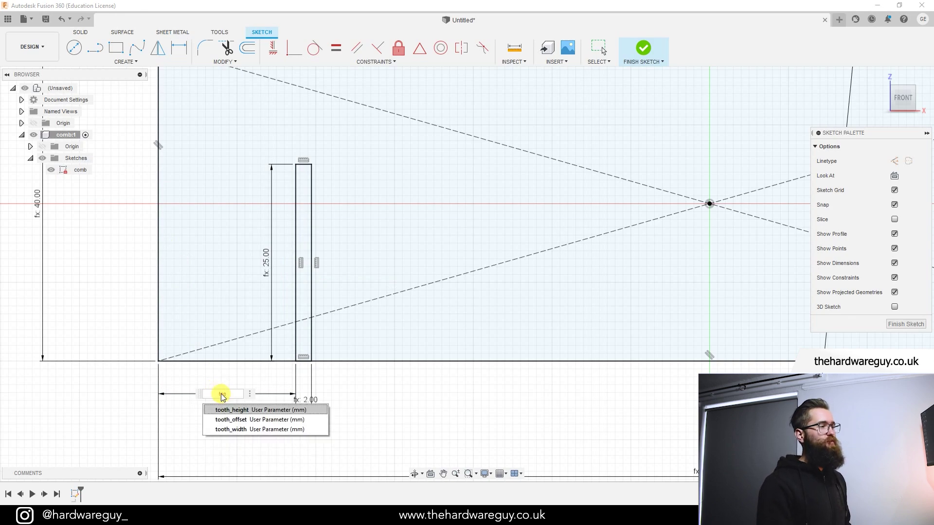
key(Down)
key(Return)
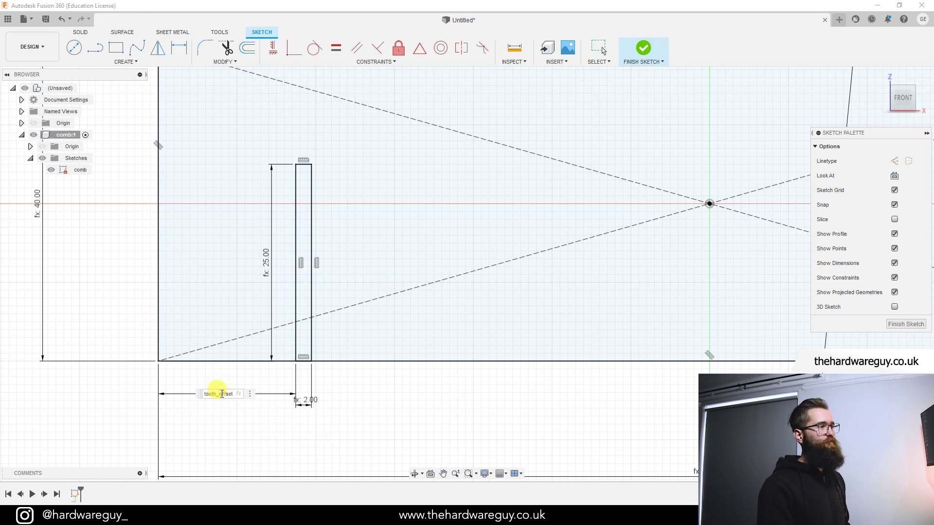
key(Return)
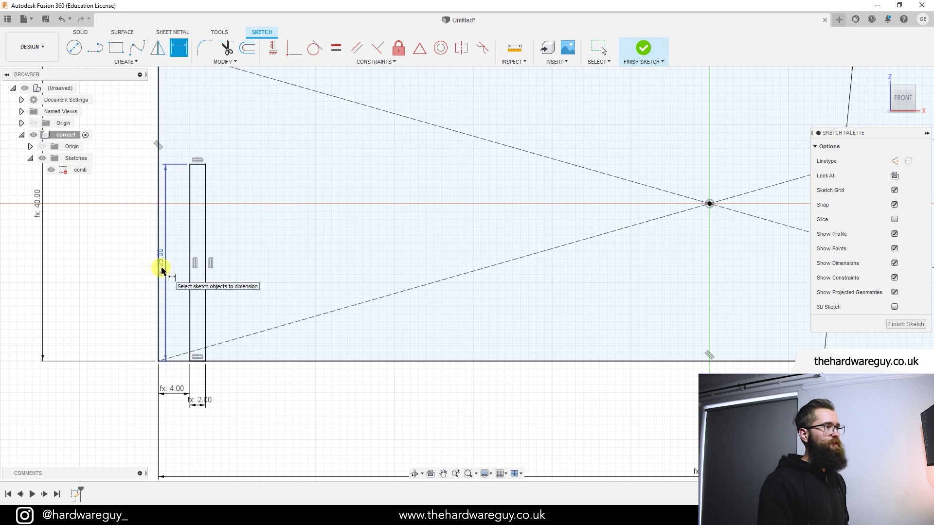
- Reposition the tooth height dimension between the comb's left side and the tooth rectangle, and finish the sketch
drag(161, 267, 179, 265)
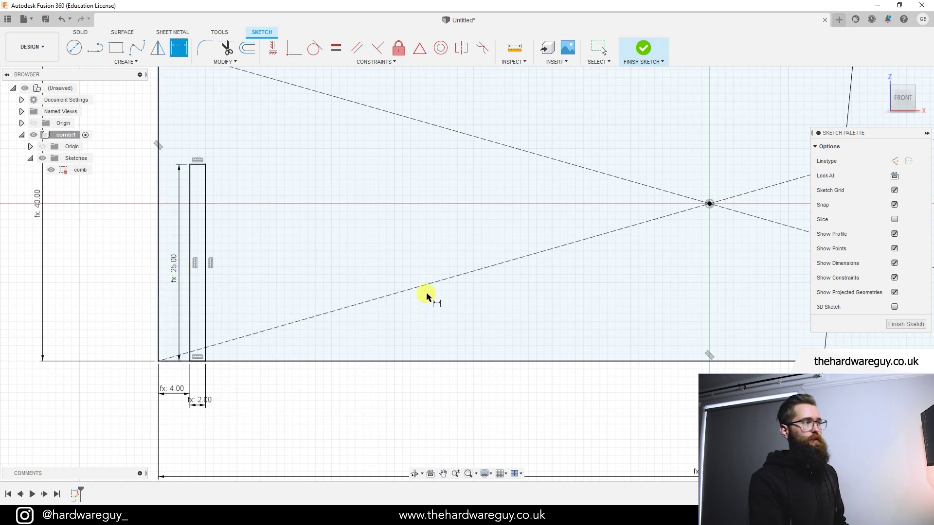
scroll(426, 296, down, 3)
key(Escape)
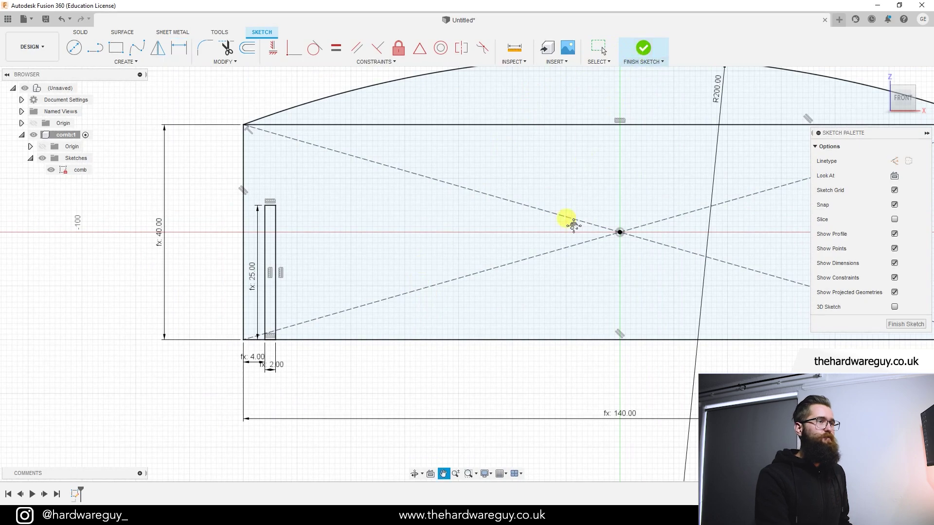
scroll(574, 226, down, 2)
mouse_move(574, 225)
middle_down()
mouse_move(454, 267)
mouse_move(459, 239)
middle_up()
key(d)
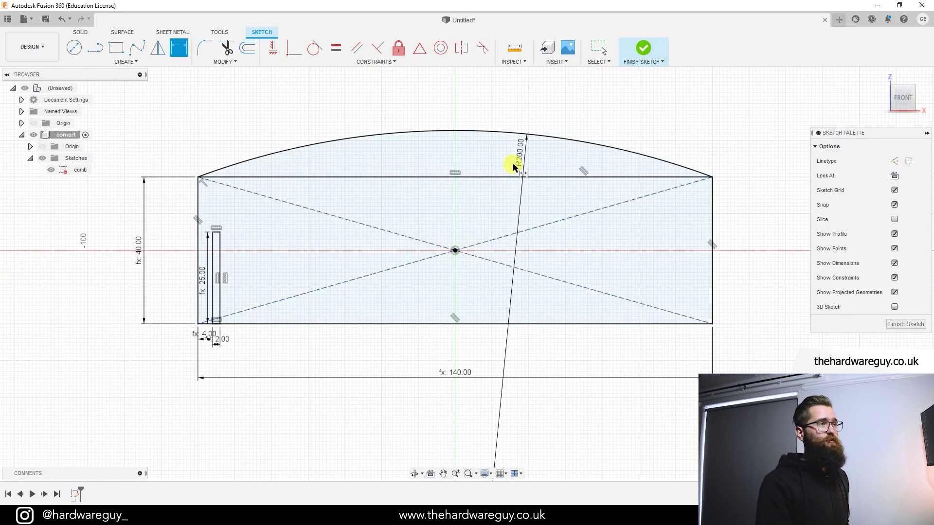
click(644, 48)
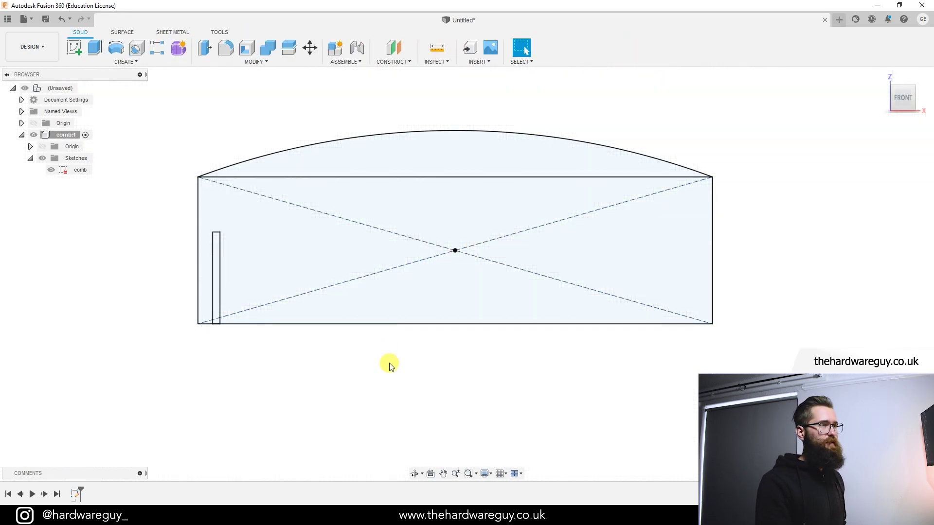
- Extrude the main comb profile and the arc-topped profile by comb_depth as a new body, leaving out the tooth rectangle
click(103, 51)
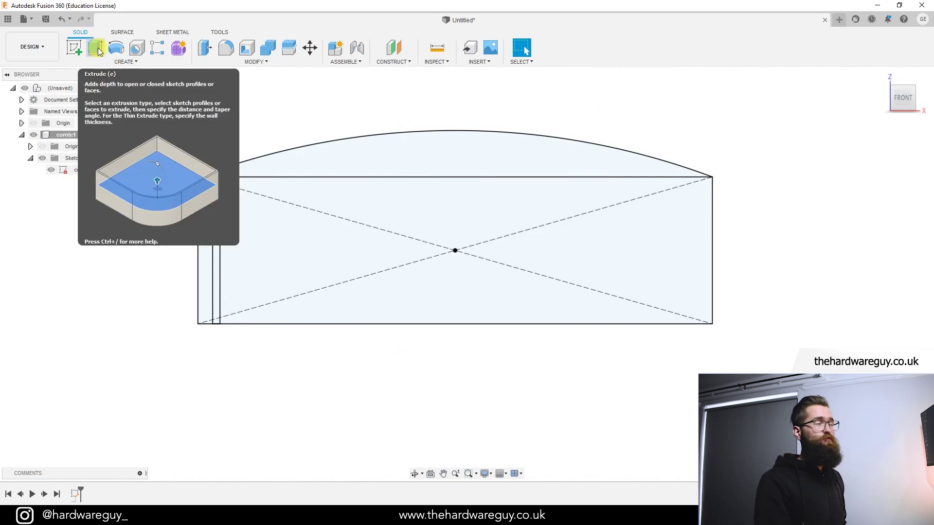
click(99, 51)
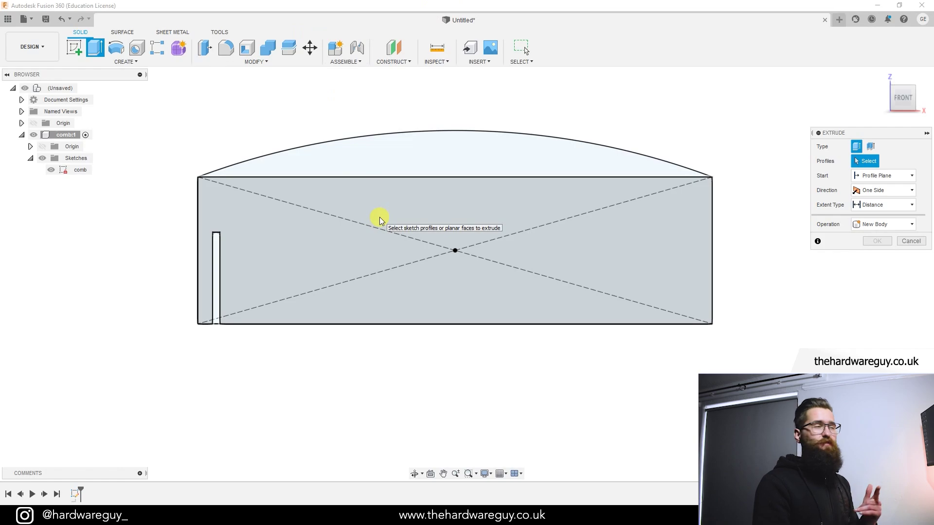
click(357, 214)
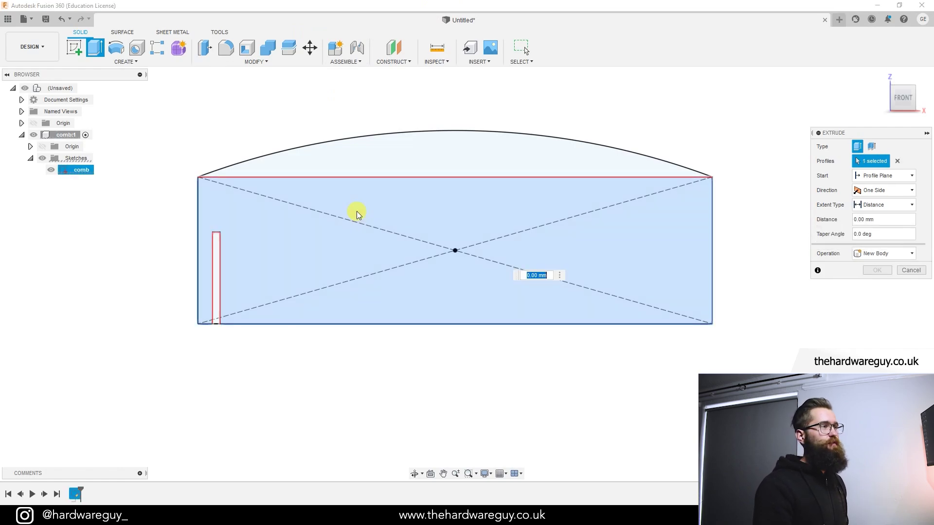
click(392, 162)
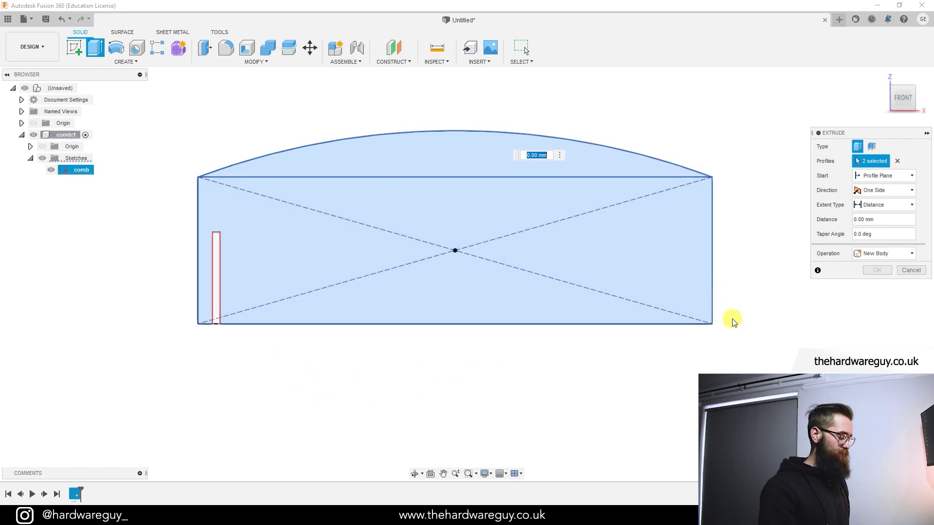
shift+middle_drag(715, 317, 552, 206)
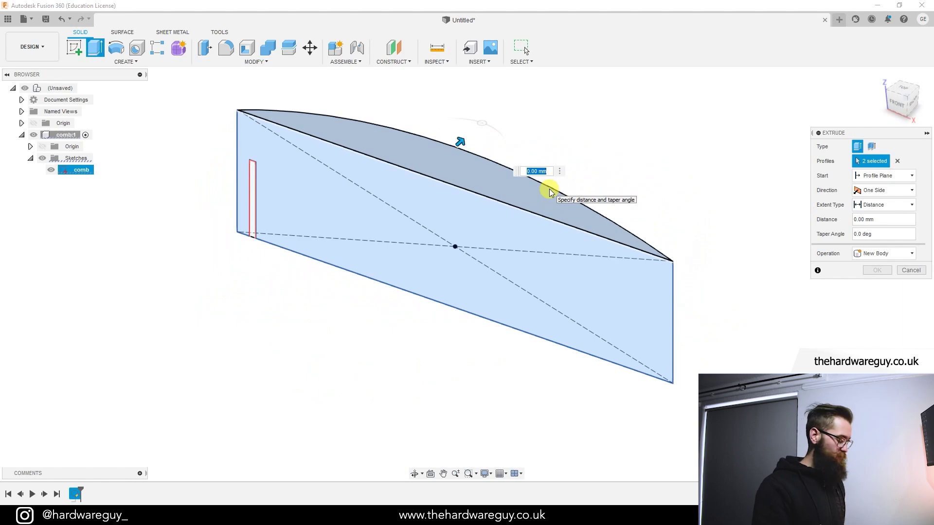
text(com)
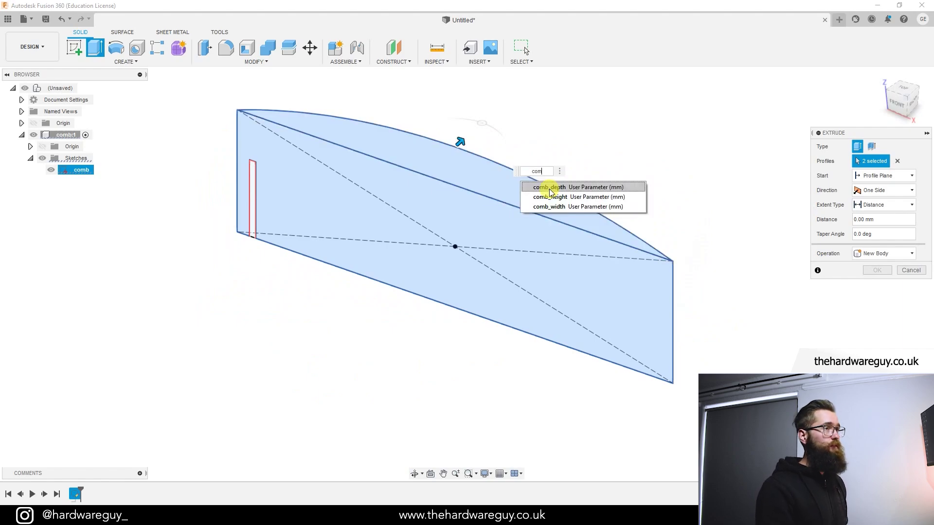
click(551, 188)
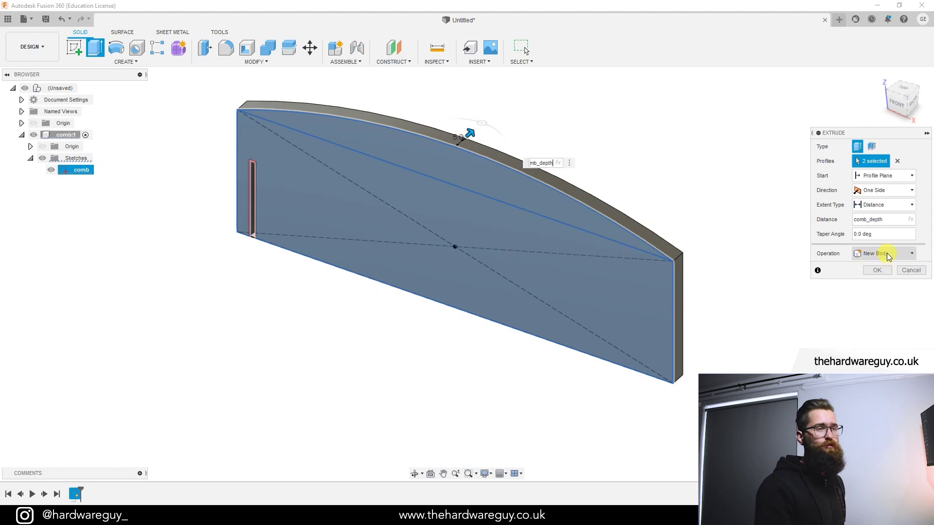
click(877, 271)
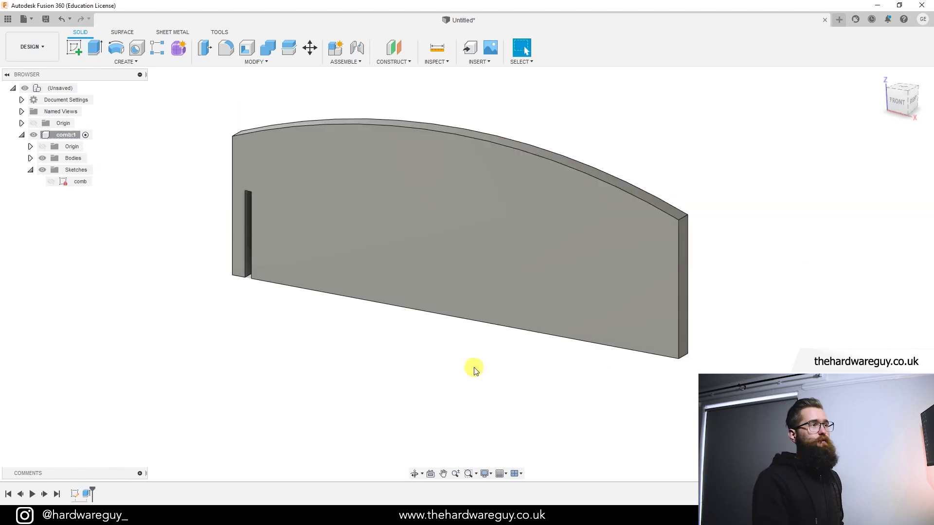
- Examine the extruded comb body and the tooth slot's square corners from several angles
shift+middle_drag(475, 369, 326, 296)
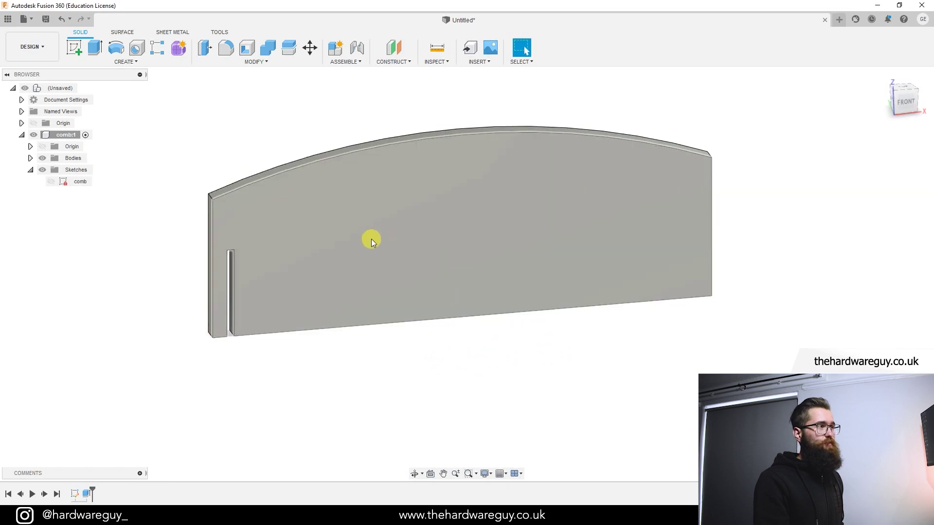
shift+middle_drag(371, 240, 181, 246)
scroll(226, 288, up, 5)
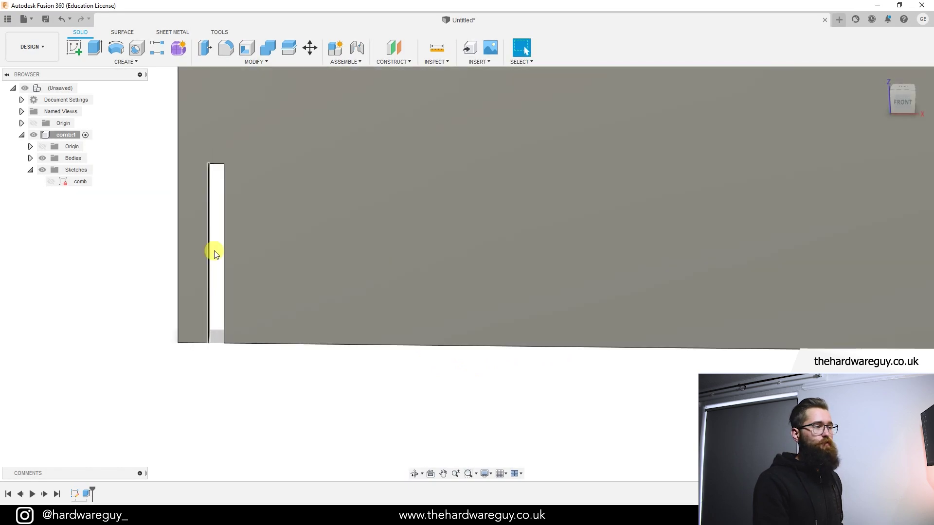
scroll(394, 394, down, 3)
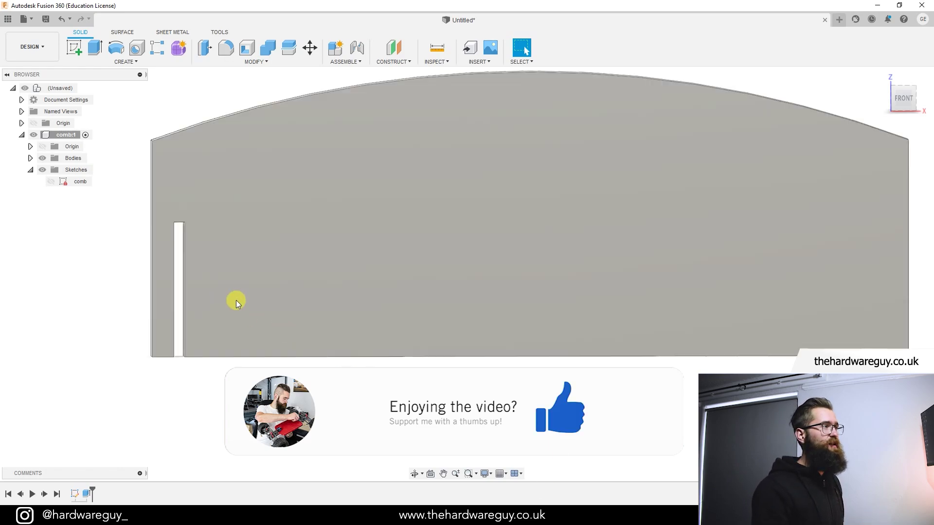
middle_drag(235, 301, 382, 375)
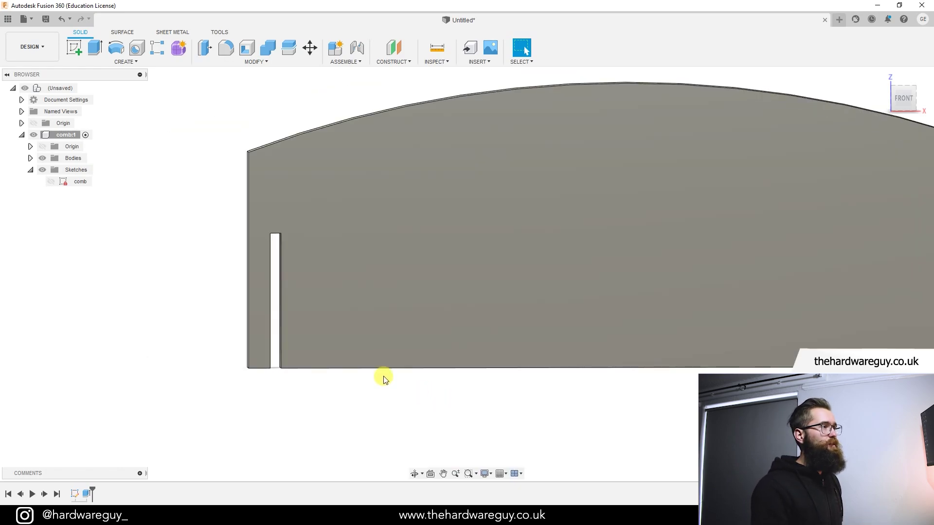
shift+middle_drag(243, 323, 212, 298)
scroll(255, 278, up, 4)
key(Escape)
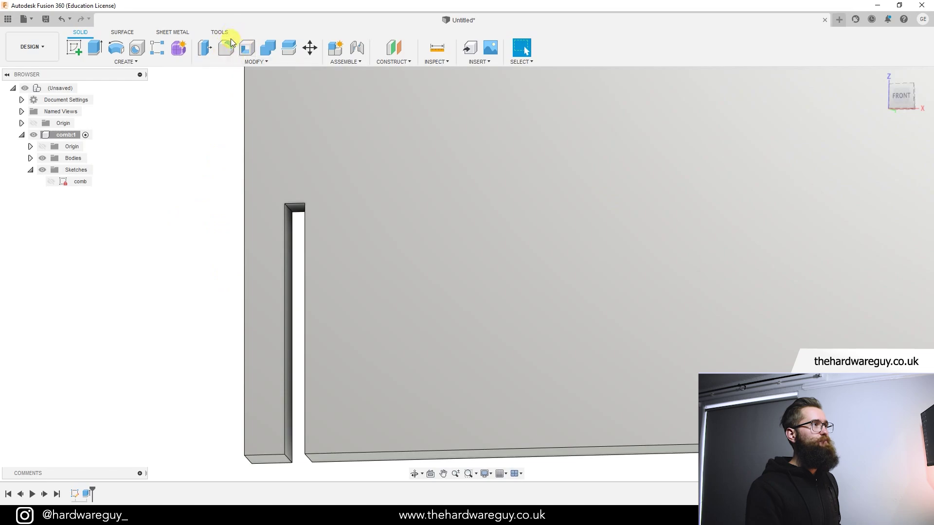
- Start a fillet on the tooth slot's four depth-wise corner edges, two at its open end and two at its closed end
click(224, 49)
middle_drag(304, 365, 325, 340)
scroll(317, 344, up, 3)
click(328, 339)
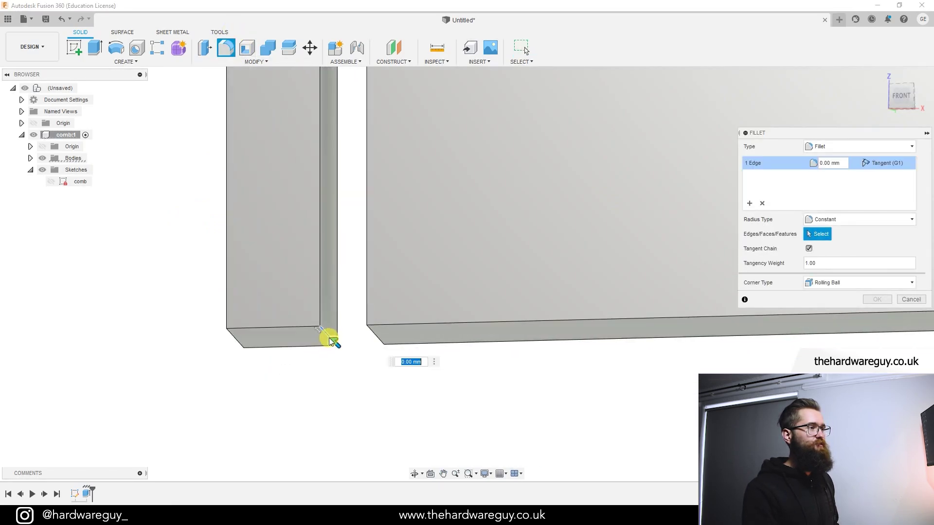
shift+middle_drag(358, 385, 354, 206)
click(377, 339)
click(366, 287)
click(355, 299)
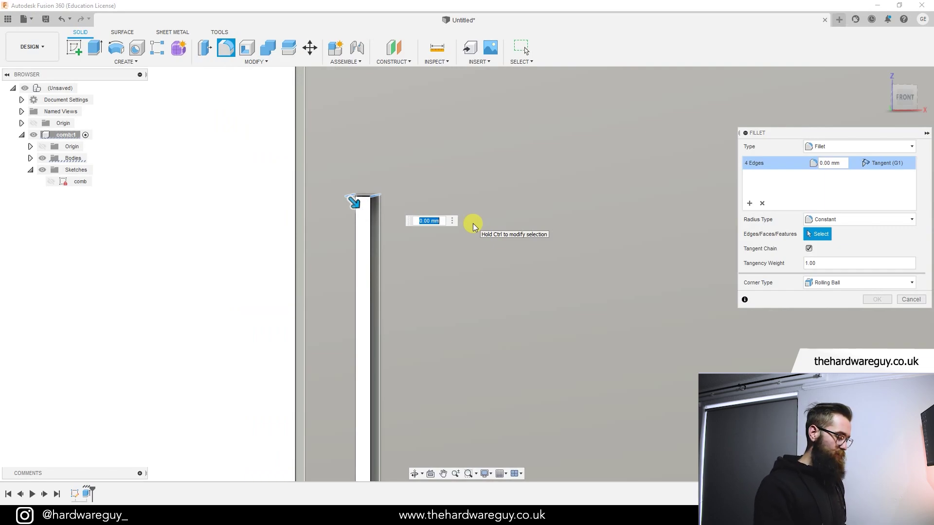
- Set the fillet radius of the slot edges to tooth_width / 2 and apply the fillet
text(too)
key(Down)
key(Down)
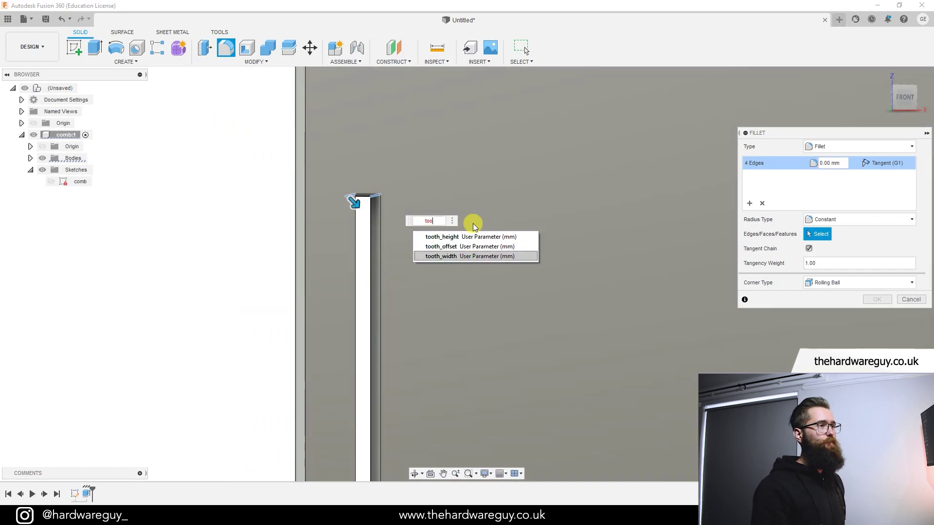
key(Return)
text(/ 2)
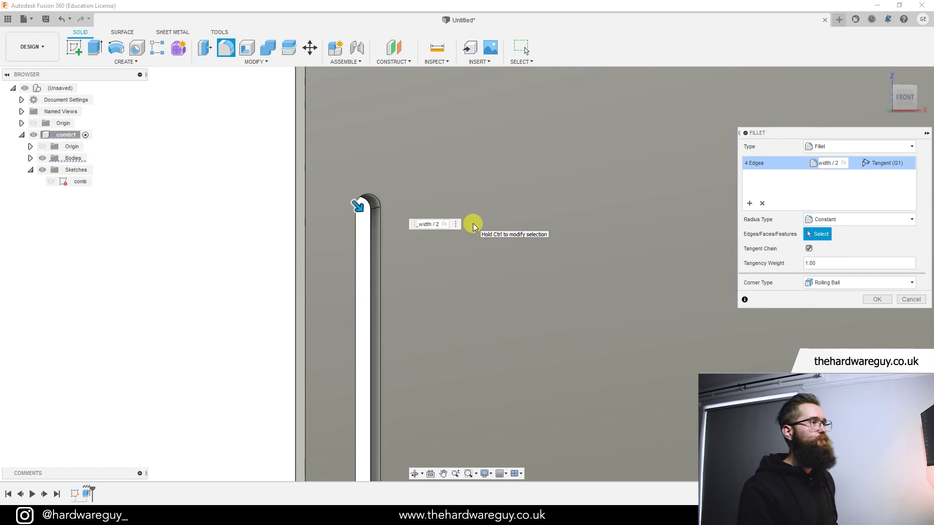
scroll(367, 209, up, 6)
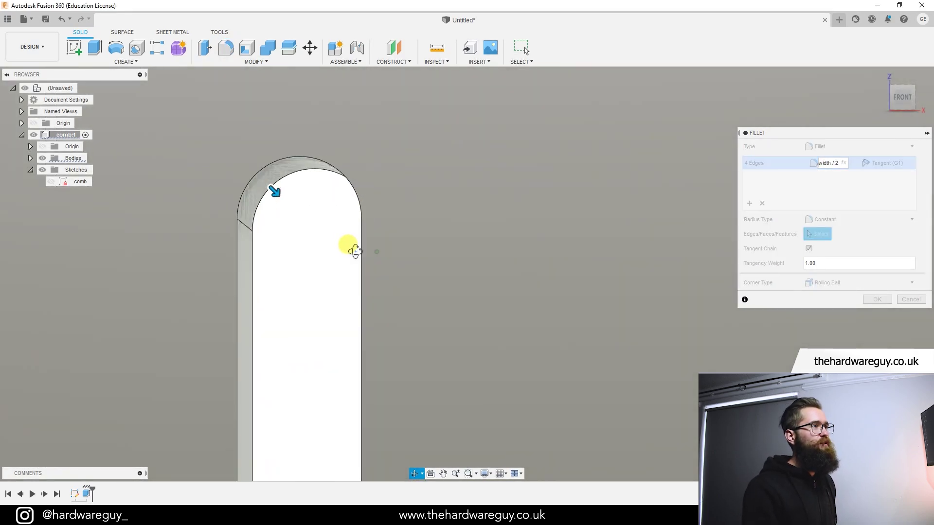
scroll(292, 308, down, 5)
scroll(298, 329, down, 3)
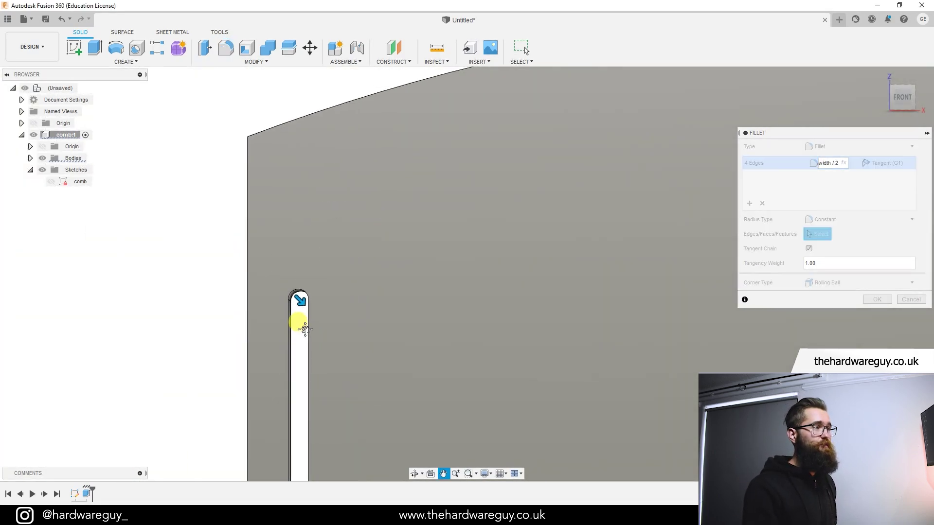
click(865, 300)
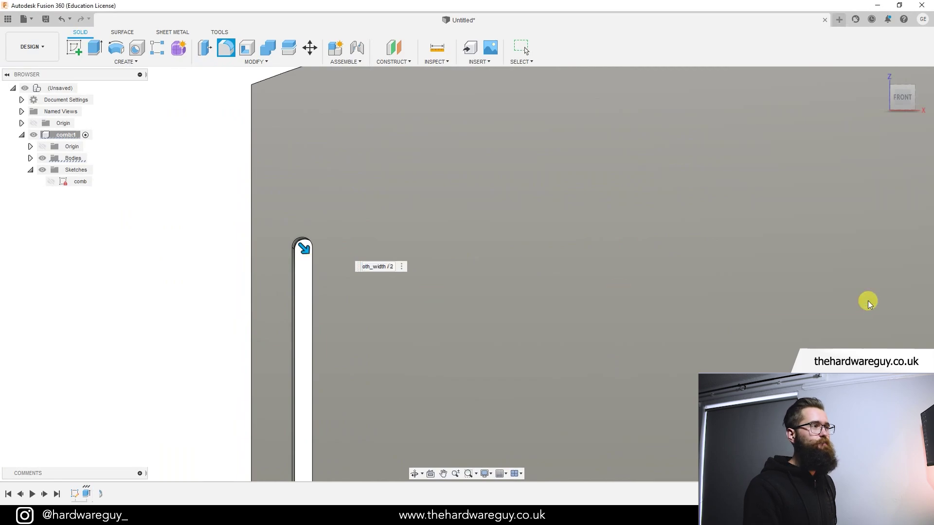
- Start a rectangular pattern on the comb body with Faces as the object type
scroll(461, 418, down, 2)
scroll(396, 304, down, 2)
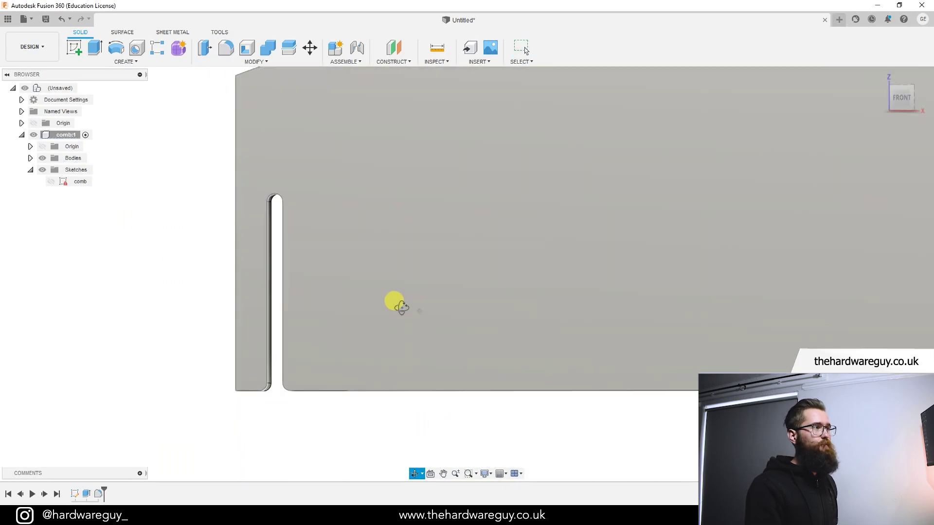
middle_drag(411, 313, 428, 389)
scroll(428, 389, down, 1)
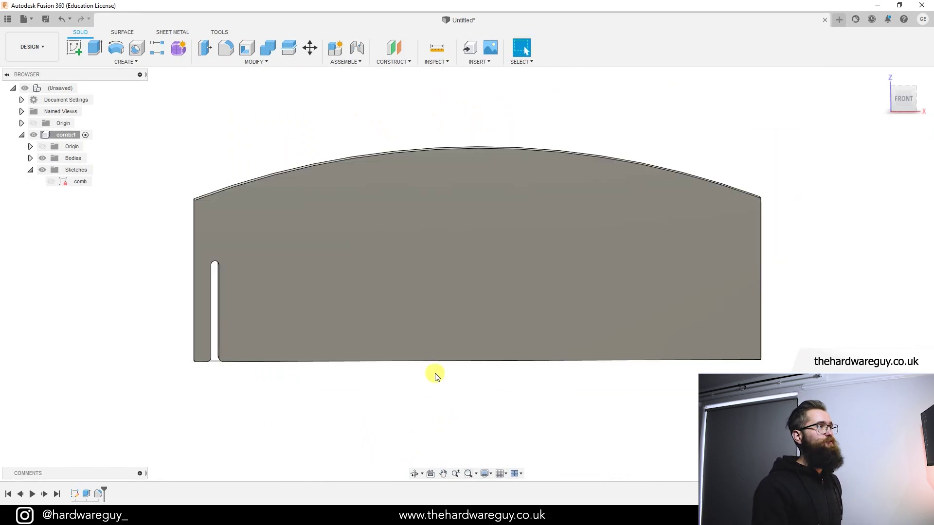
click(135, 62)
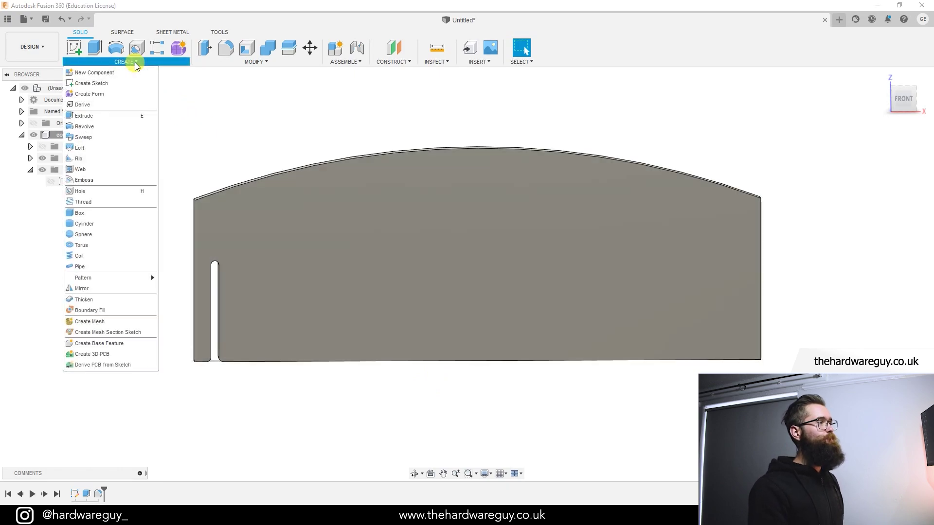
mouse_move(127, 276)
click(174, 277)
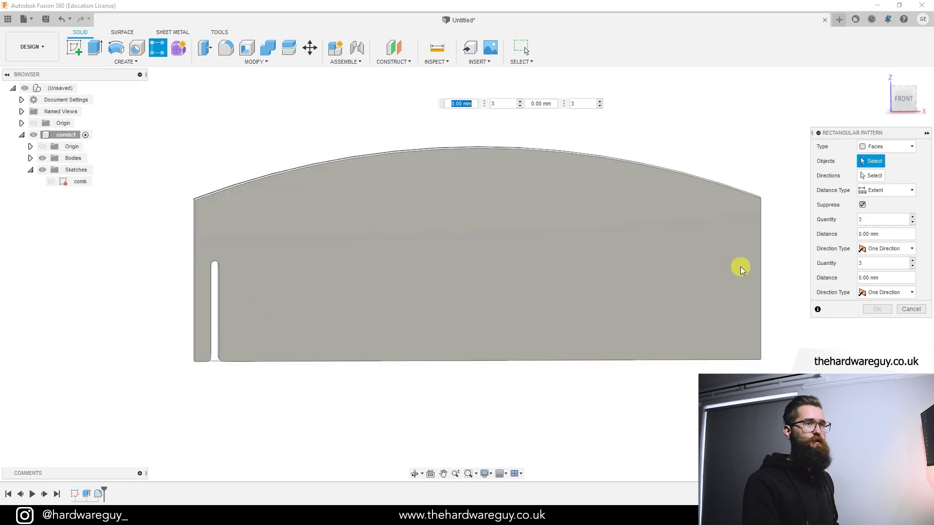
click(905, 149)
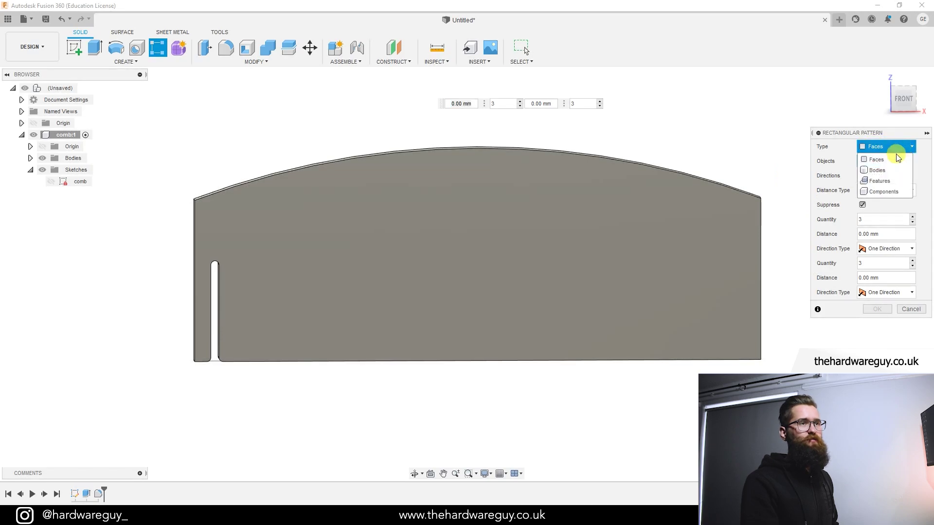
click(878, 162)
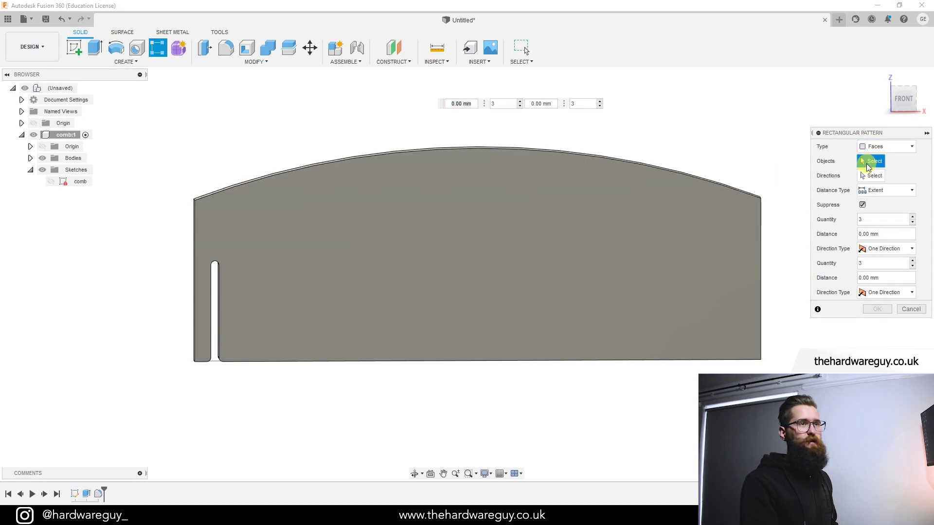
- Select the tooth slot's five faces for the pattern: both open-end fillets, both side walls and the rounded closed end
scroll(282, 226, up, 5)
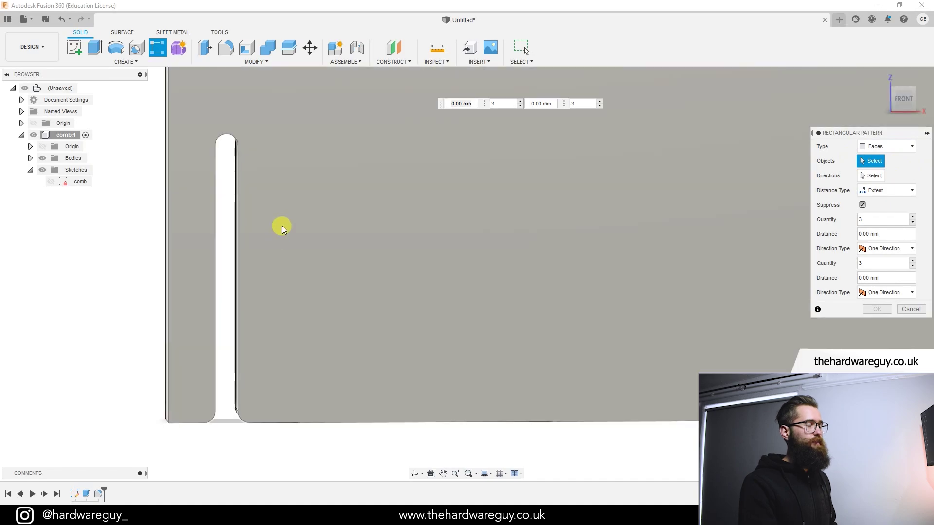
shift+middle_drag(282, 225, 292, 259)
scroll(287, 312, up, 3)
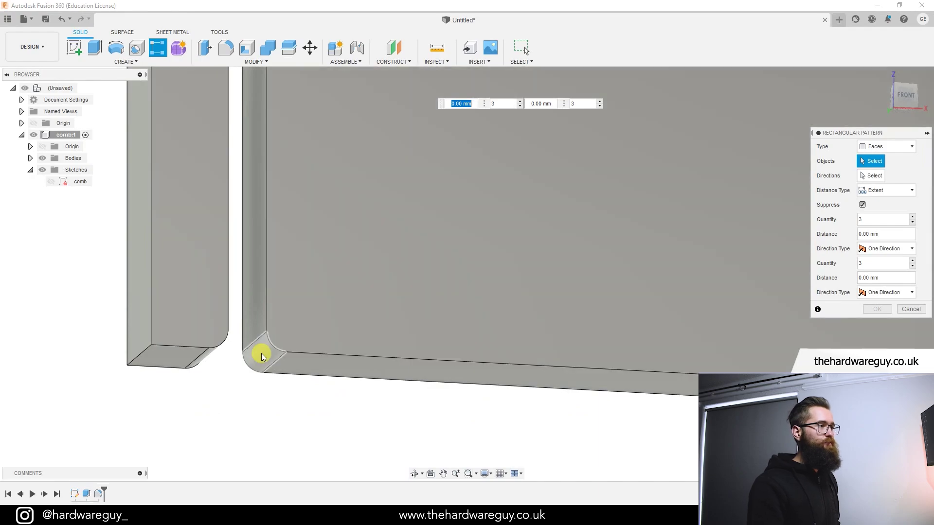
click(257, 350)
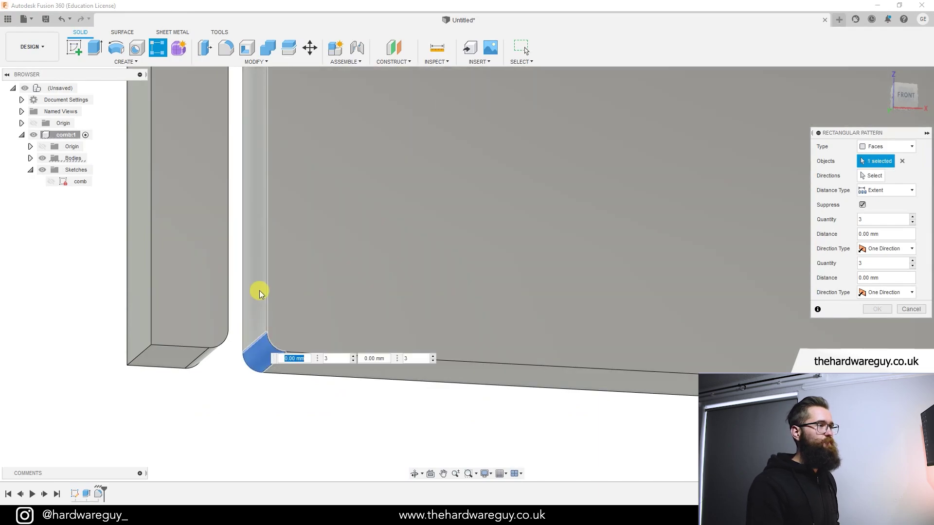
shift+middle_drag(234, 393, 204, 390)
click(185, 351)
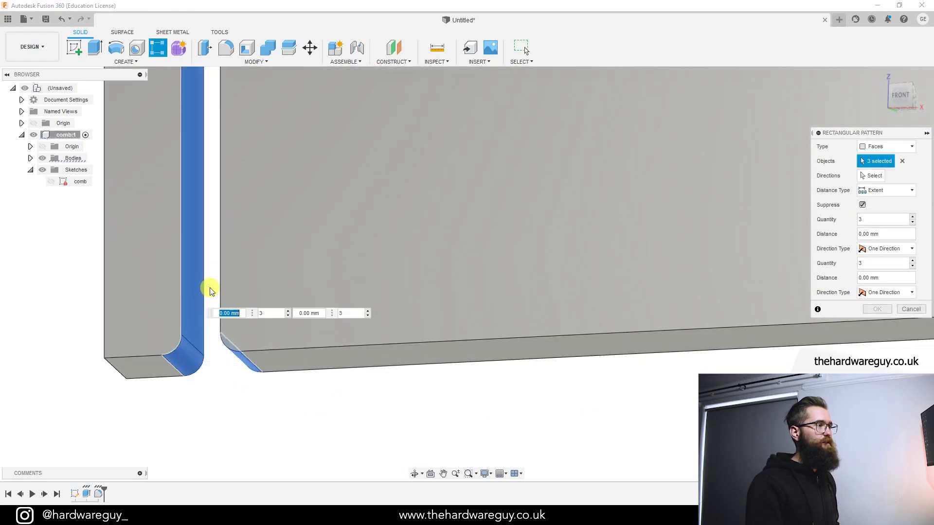
shift+middle_drag(208, 292, 371, 359)
click(215, 267)
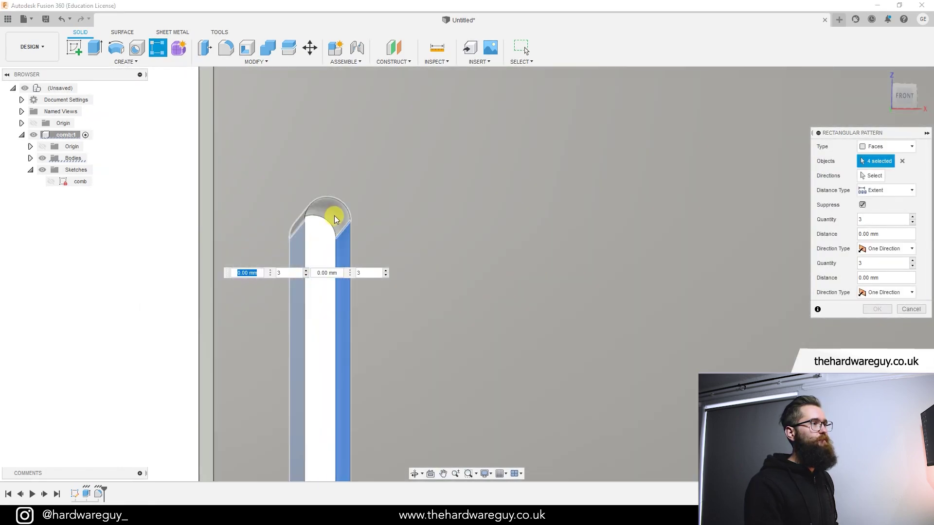
click(333, 213)
- Set the pattern direction along the origin's X axis and stretch its extent to about -91 mm towards the comb's far end
scroll(415, 342, down, 10)
shift+middle_drag(414, 342, 538, 346)
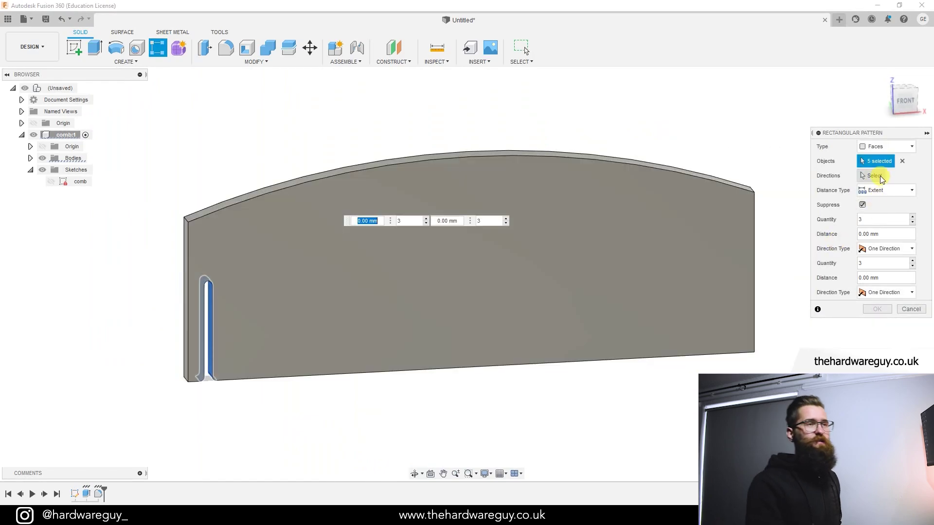
click(881, 178)
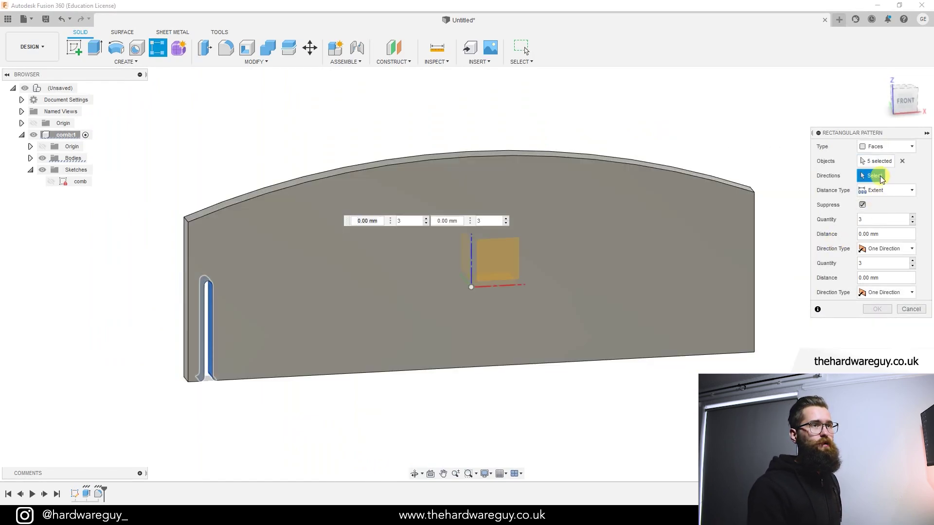
shift+middle_drag(631, 277, 614, 276)
scroll(497, 310, up, 3)
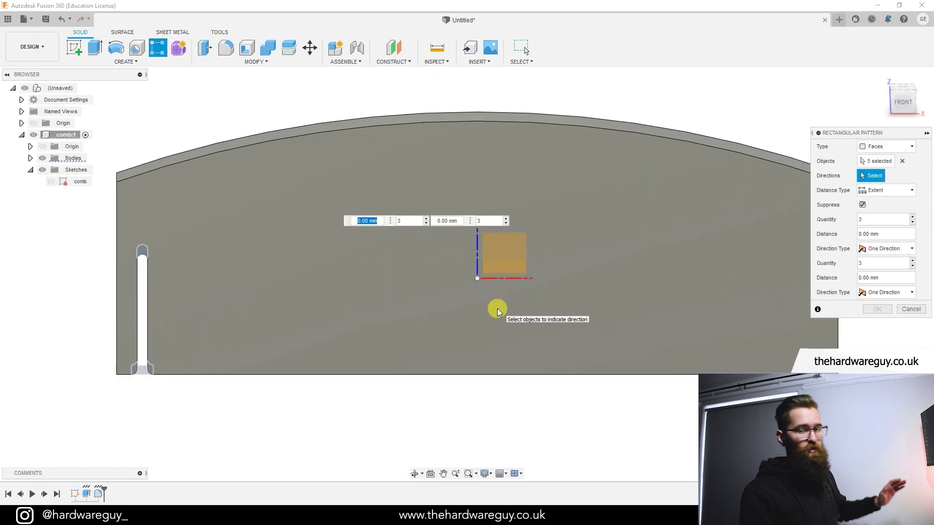
click(523, 280)
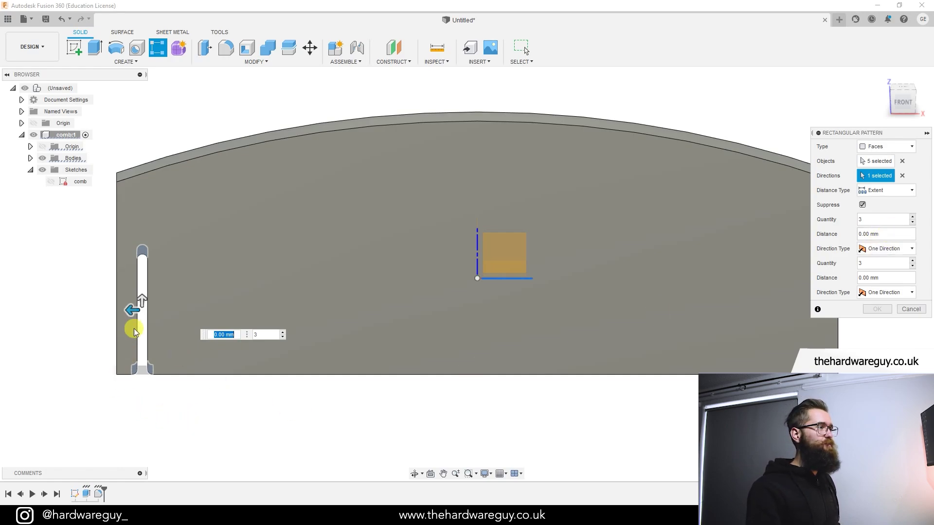
drag(133, 310, 603, 297)
scroll(525, 401, down, 2)
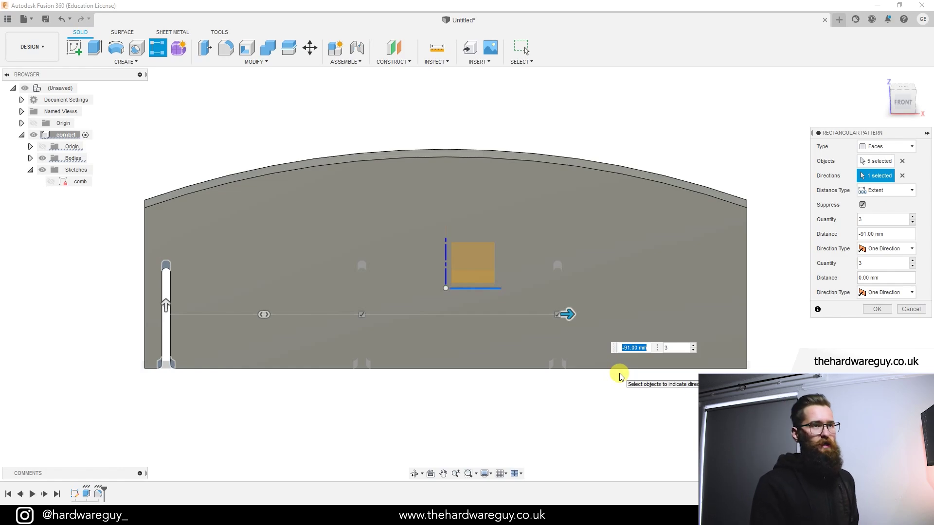
- Set the pattern quantity along the comb's length to 5
click(863, 234)
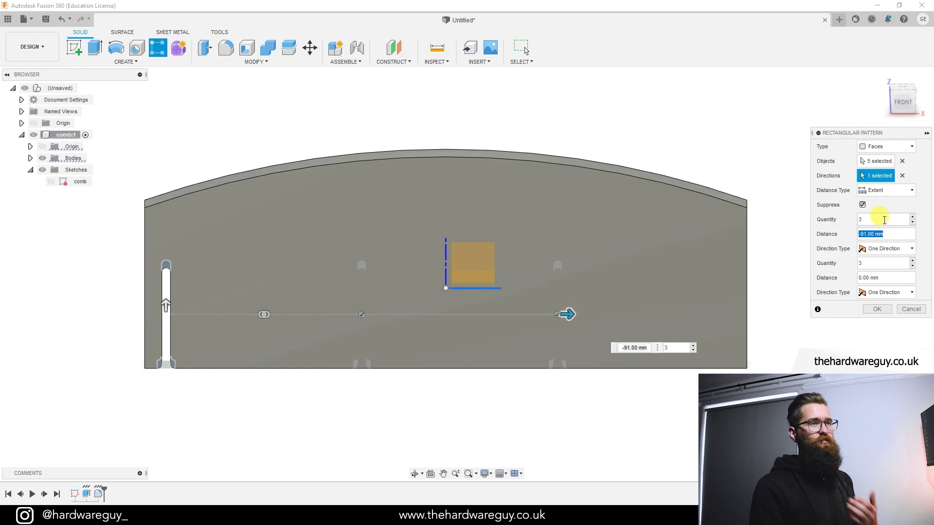
click(884, 220)
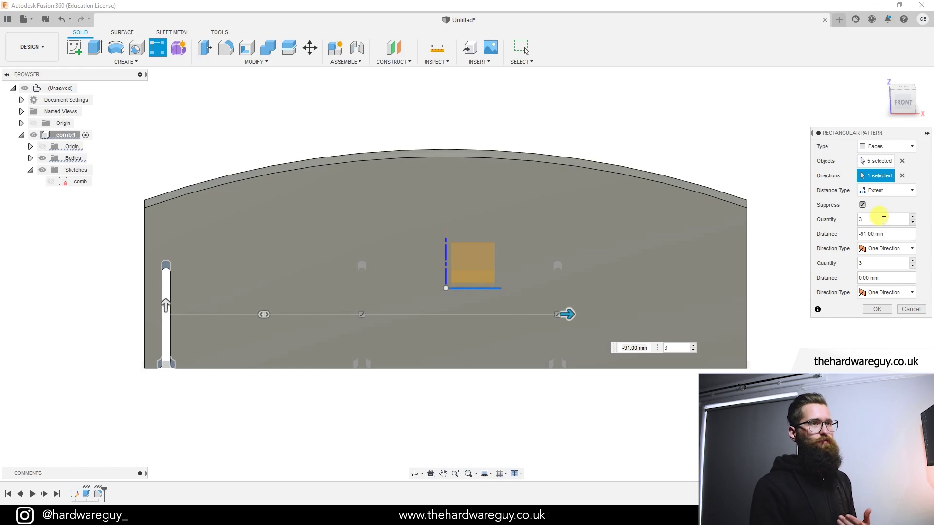
double_click(913, 217)
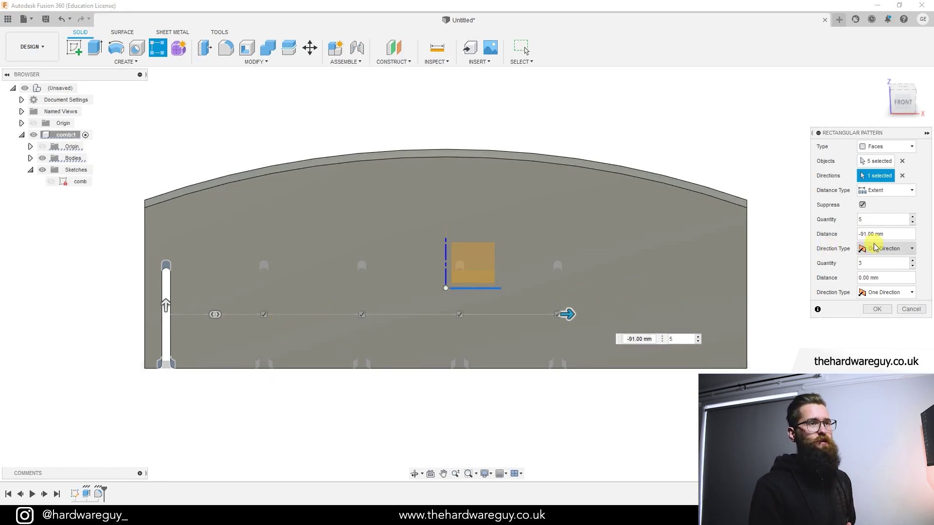
- Set the pattern distance along the comb's length to the expression (comb_width - tooth_offset*2)
drag(883, 234, 852, 234)
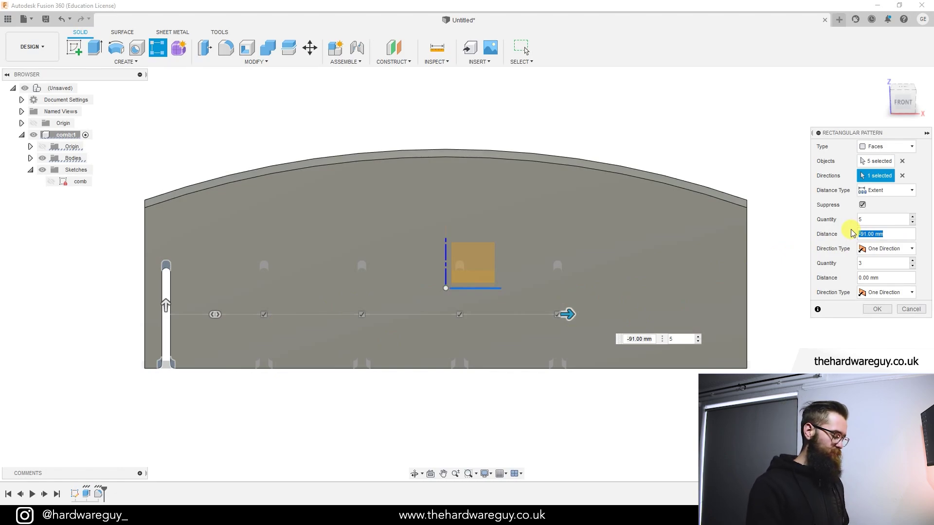
text(0)
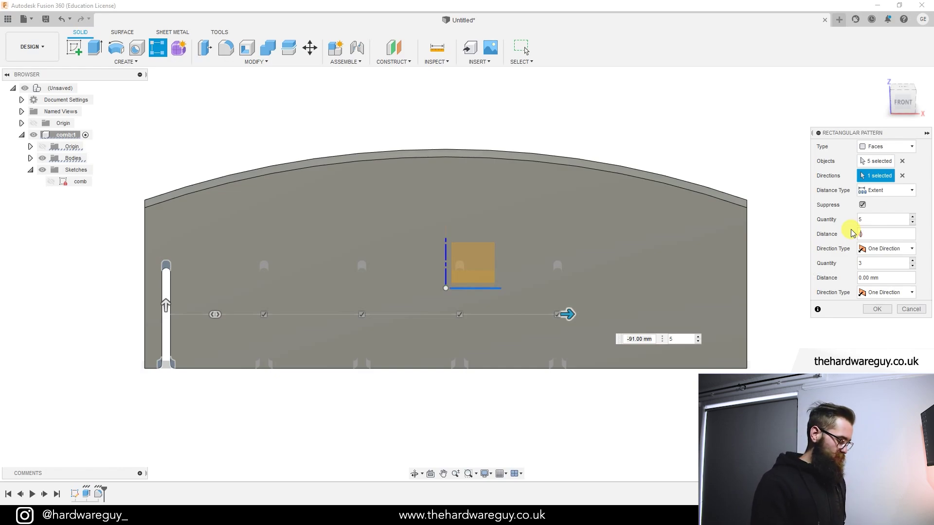
text(comb)
key(Down)
key(Down)
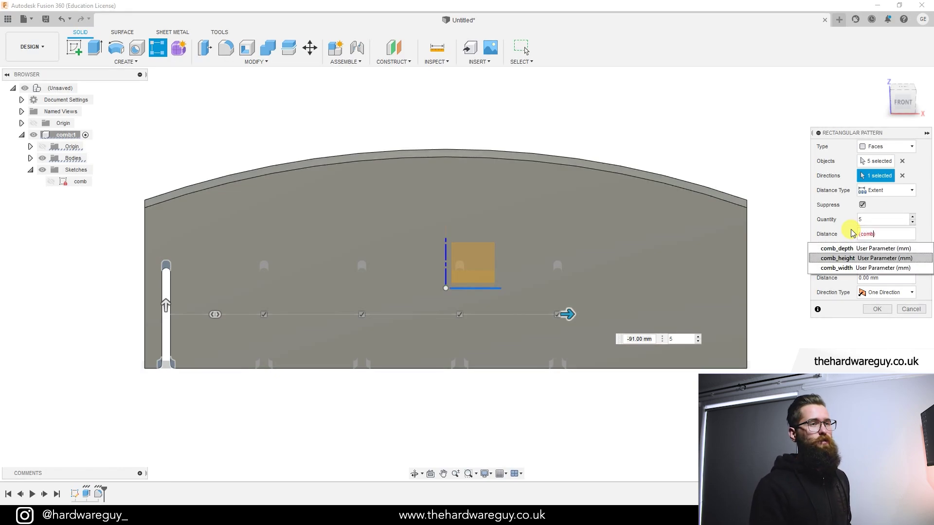
key(Return)
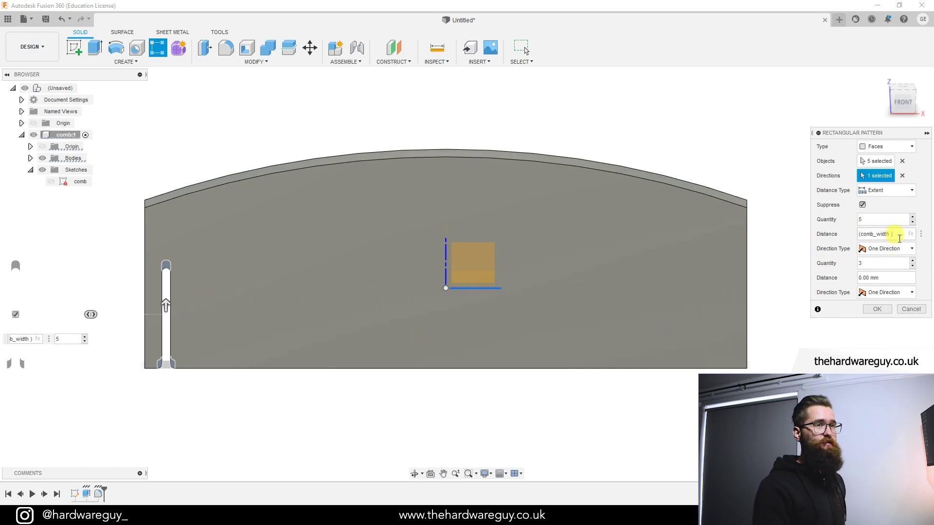
text(too )
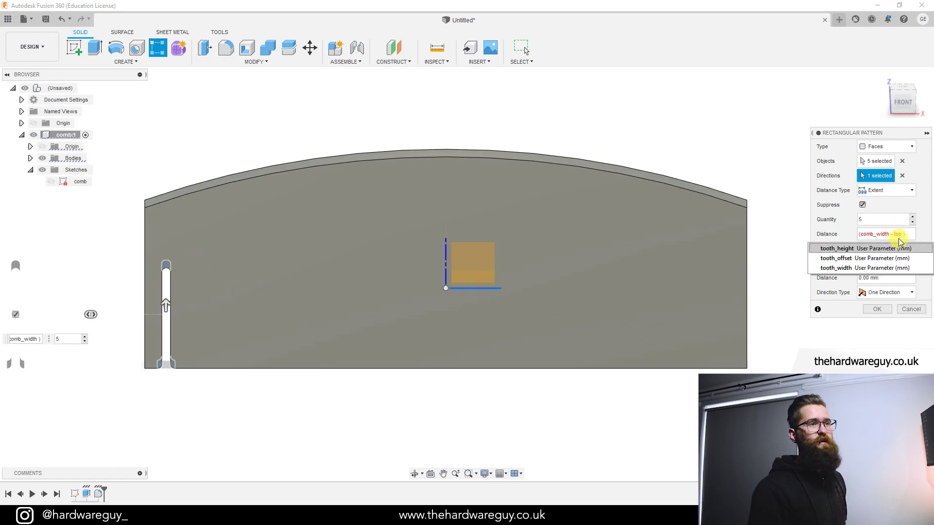
text(th_offset*2)
- Negate the pattern distance expression to -(comb_width - tooth_offset*2) so the slots run across the comb body
drag(896, 234, 849, 239)
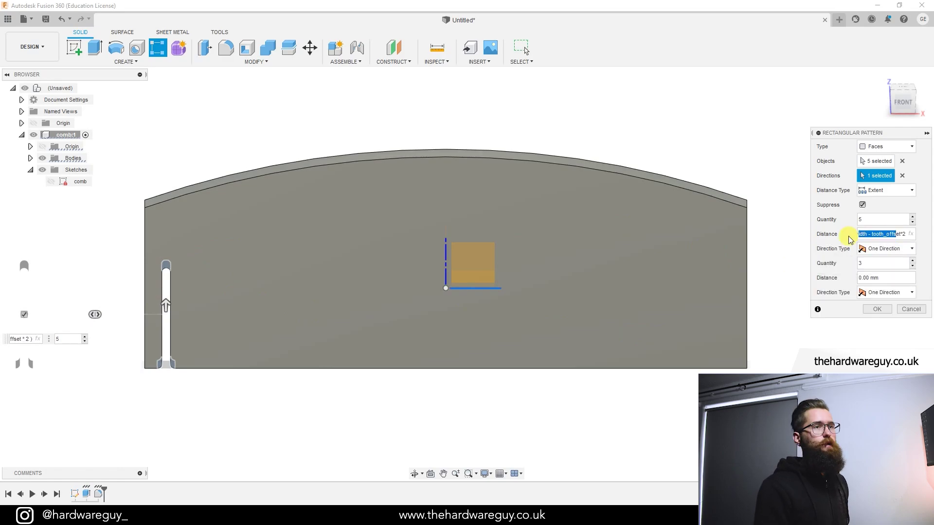
click(851, 237)
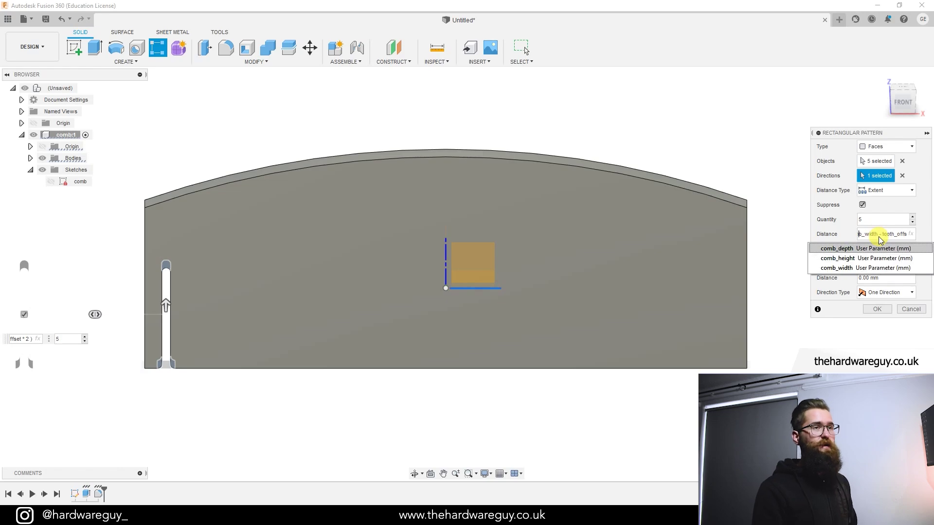
text(-(com)
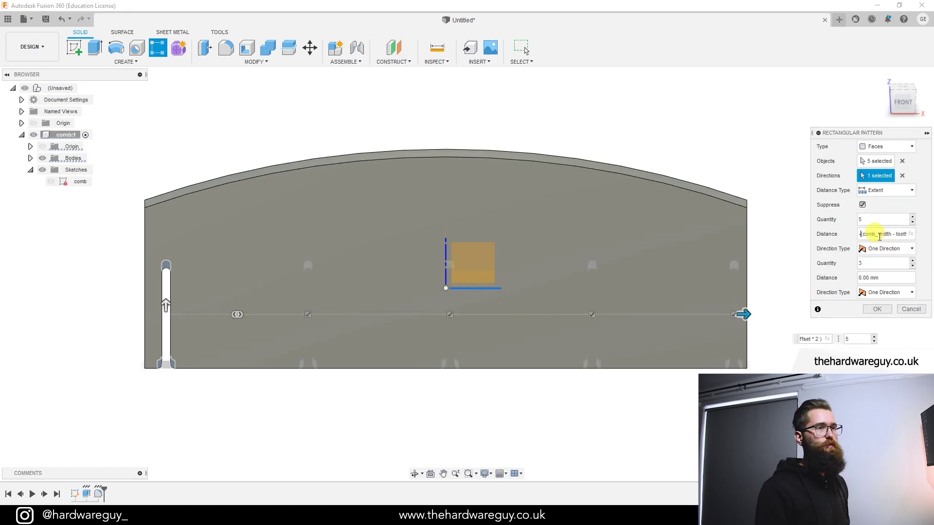
key(End)
text())
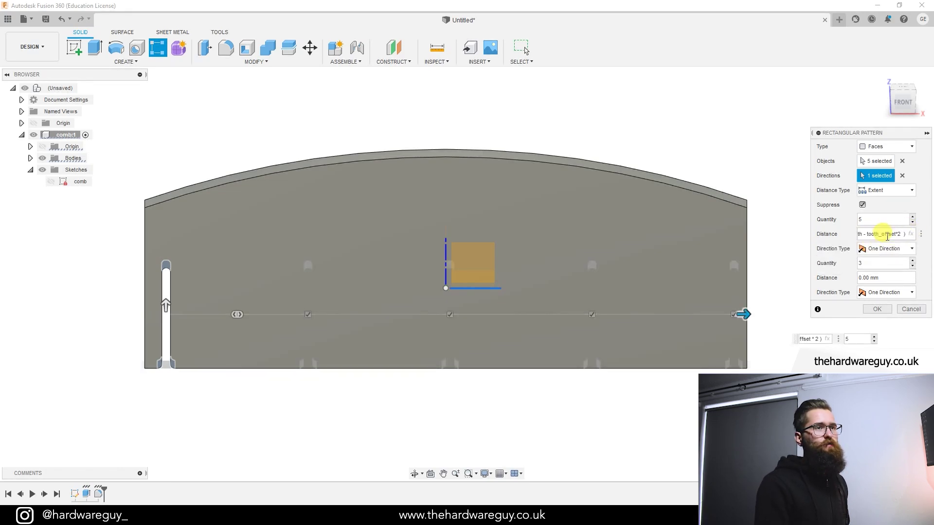
- Review the full distance expression and examine the previewed slot spacing from the first slot to the comb's far end
key(Left)
key(Left)
key(Left)
key(Left)
key(Left)
key(Left)
key(Left)
key(Left)
key(Left)
key(Left)
key(Left)
key(Left)
key(Left)
key(Left)
key(Left)
key(Left)
key(Left)
key(Left)
key(Left)
key(Left)
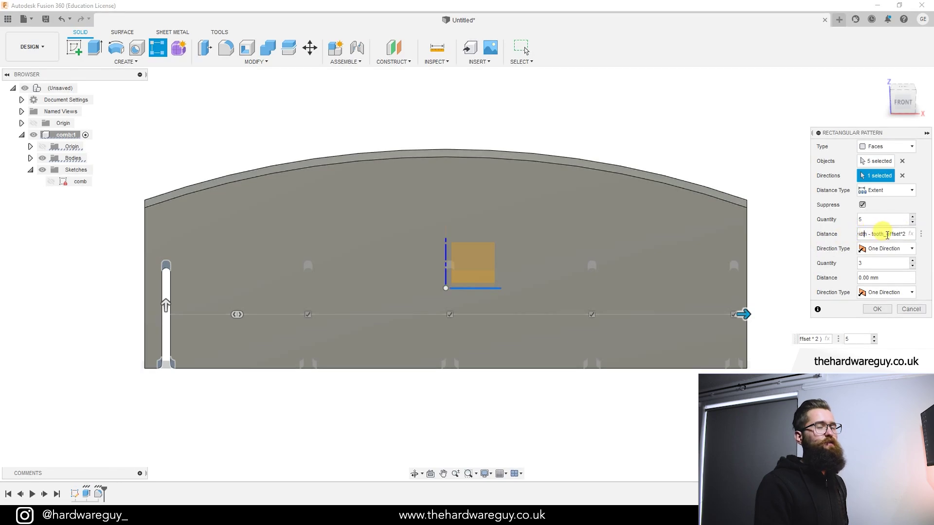
key(Left)
key(Left)
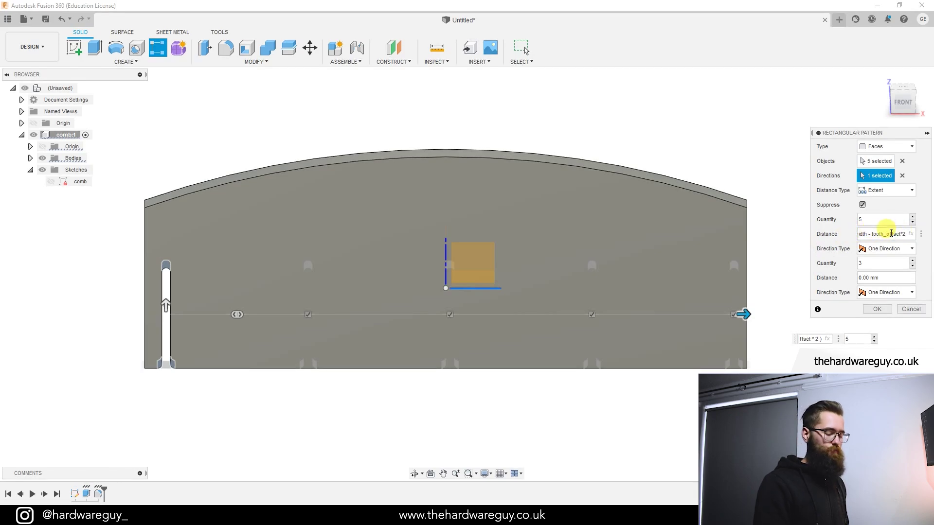
key(End)
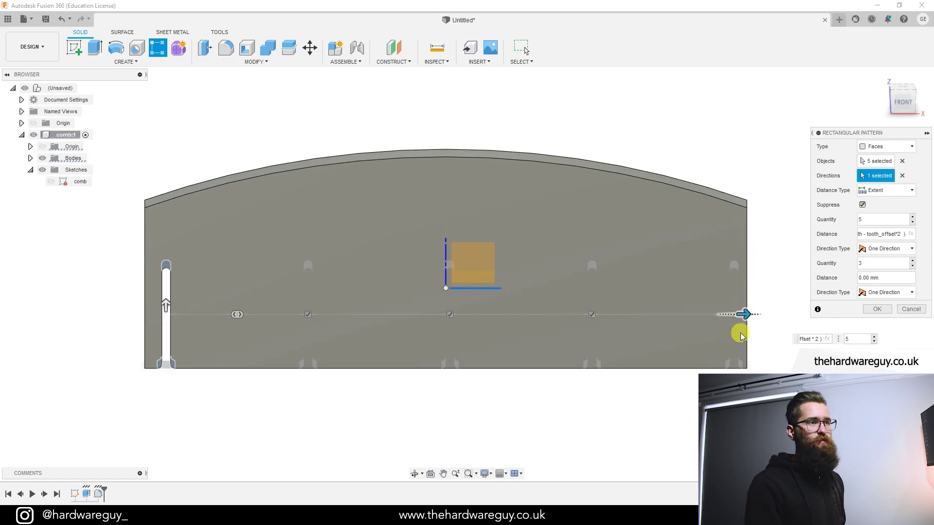
middle_drag(654, 416, 646, 371)
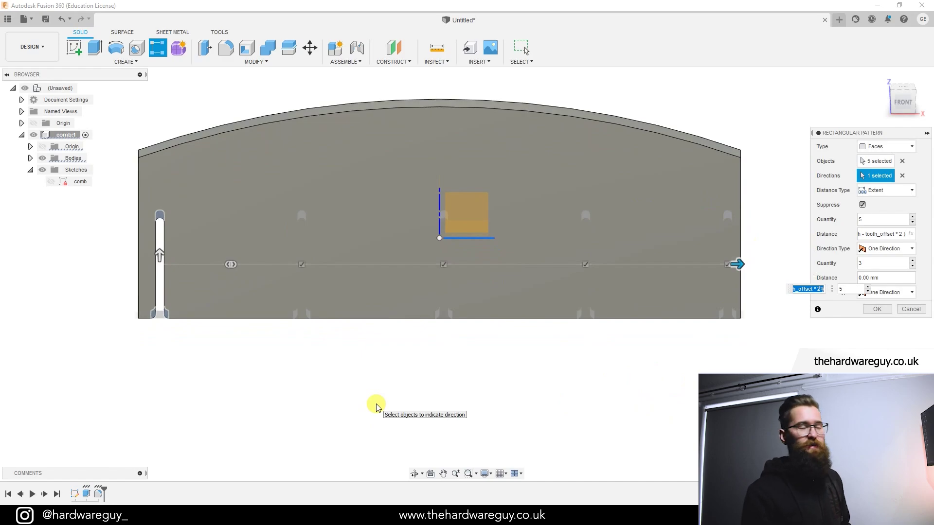
scroll(161, 275, up, 3)
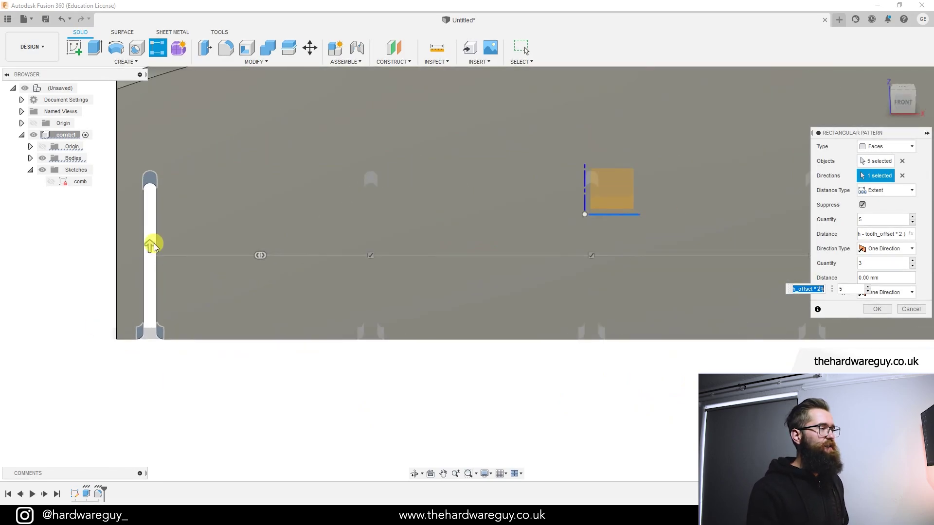
scroll(152, 245, down, 2)
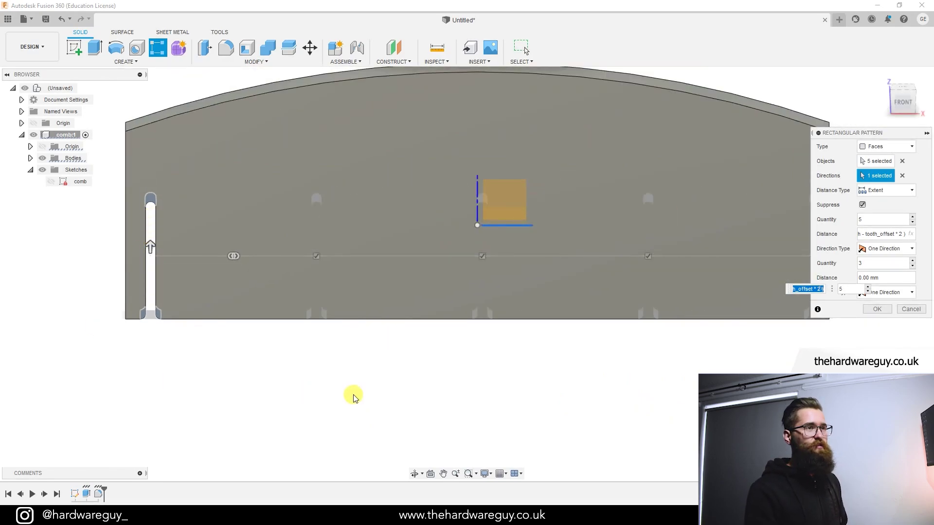
scroll(353, 396, down, 1)
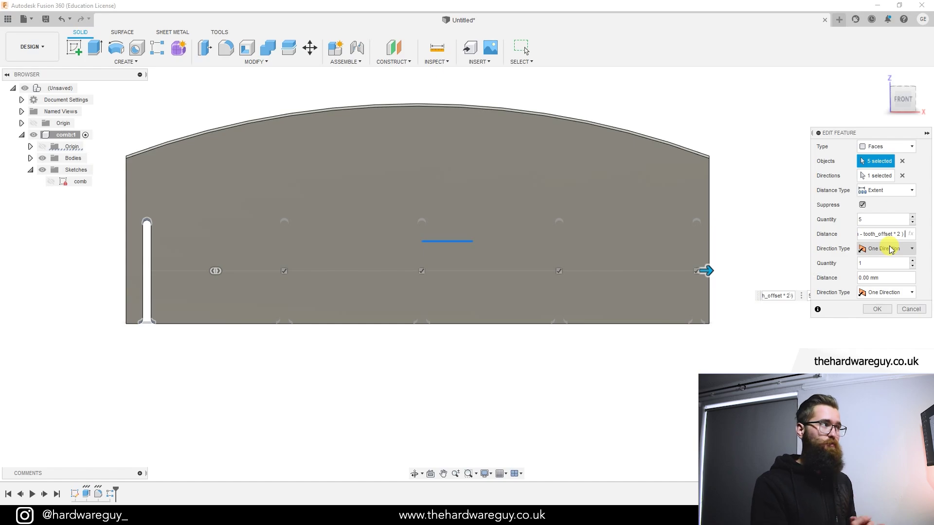
- Append + tooth_width to the end of the pattern's distance expression
text(+)
text( too)
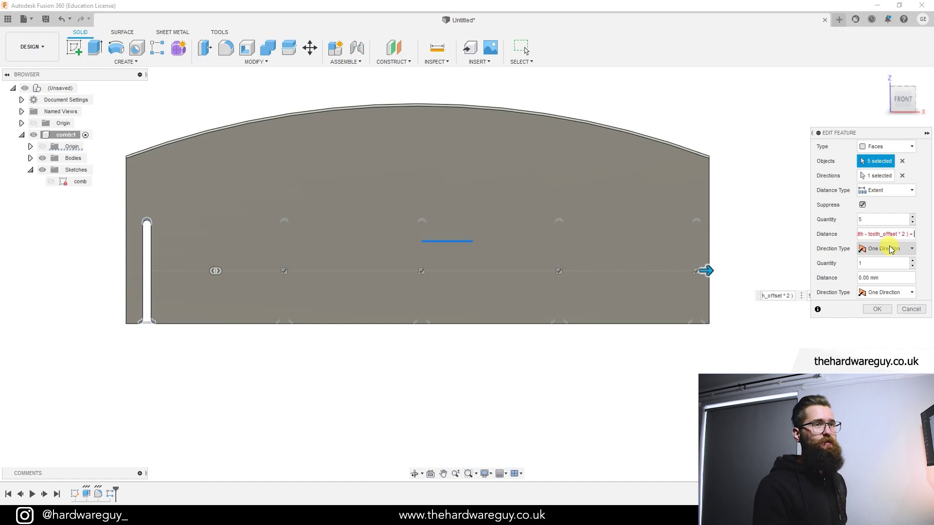
key(Down)
key(Down)
key(Return)
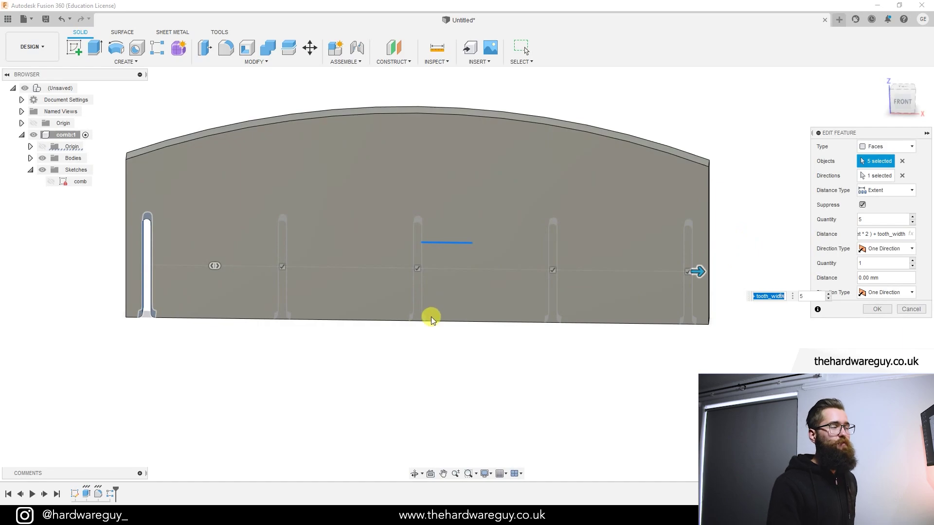
- Check the first slot's faces and the previewed slots along the comb, and accept the pattern edit
scroll(588, 378, down, 2)
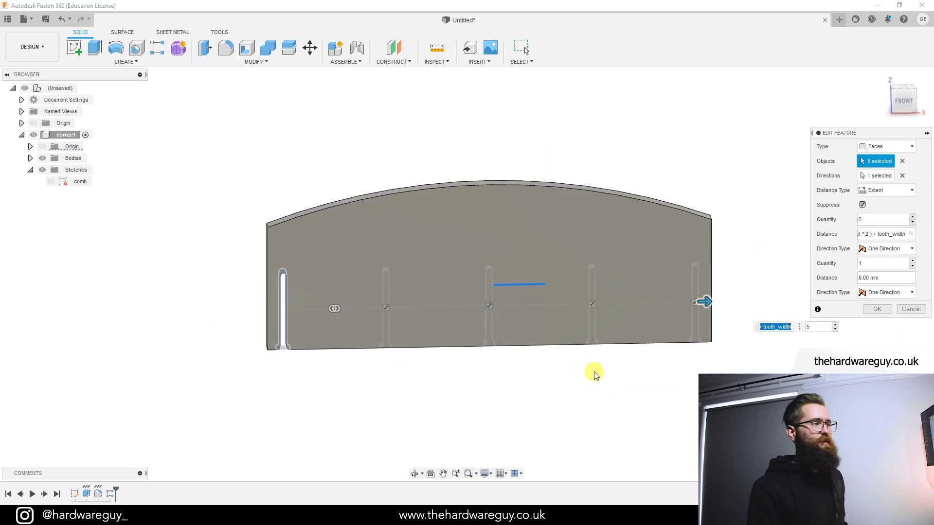
scroll(283, 306, up, 5)
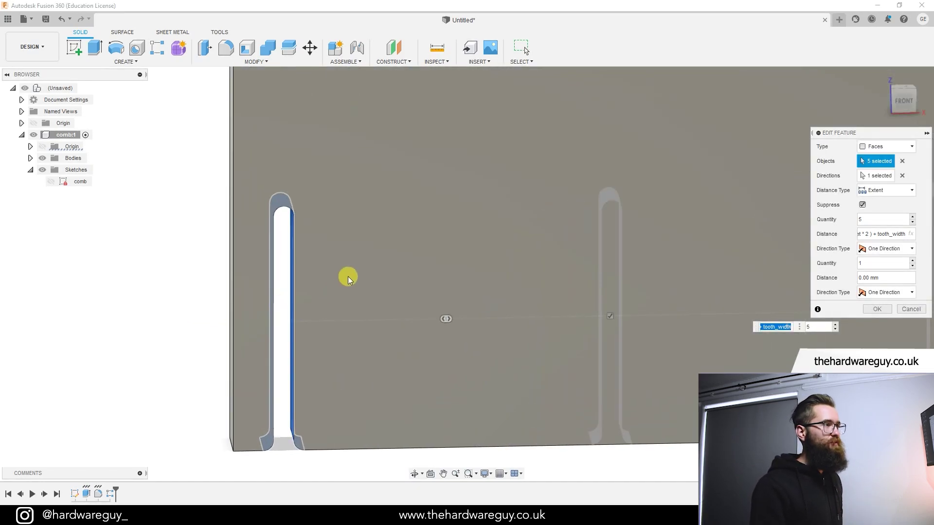
shift+middle_drag(334, 275, 343, 276)
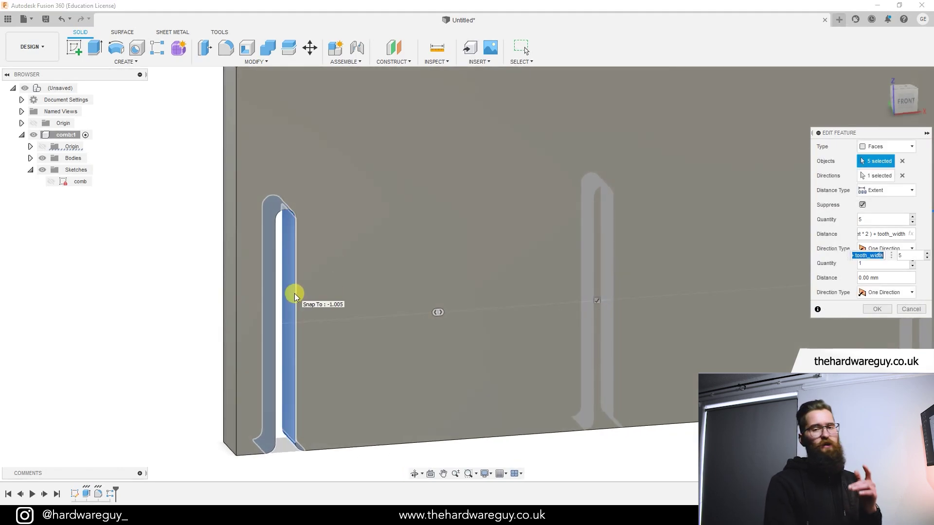
click(290, 265)
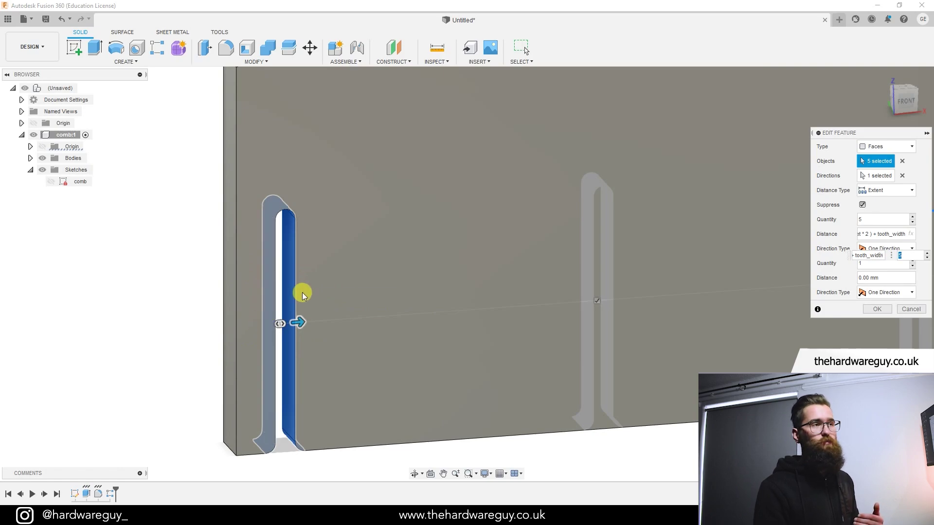
scroll(396, 293, down, 6)
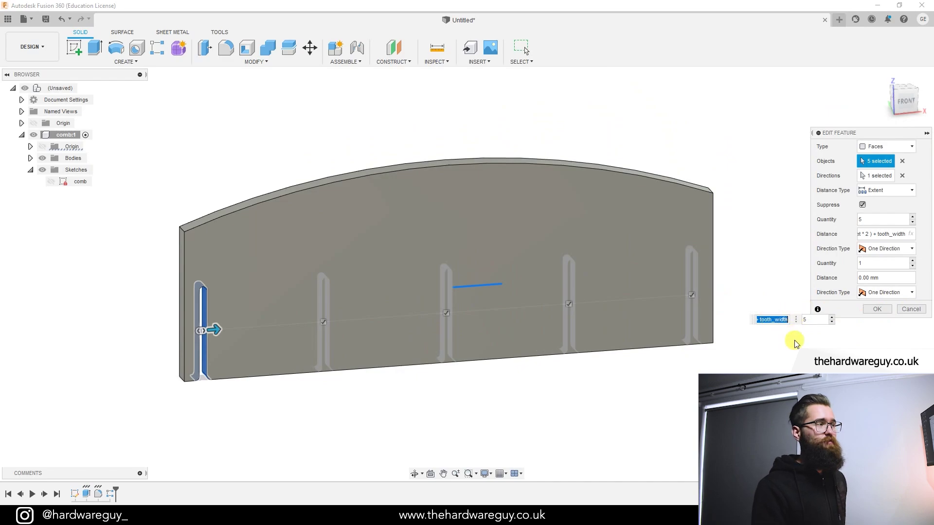
click(887, 310)
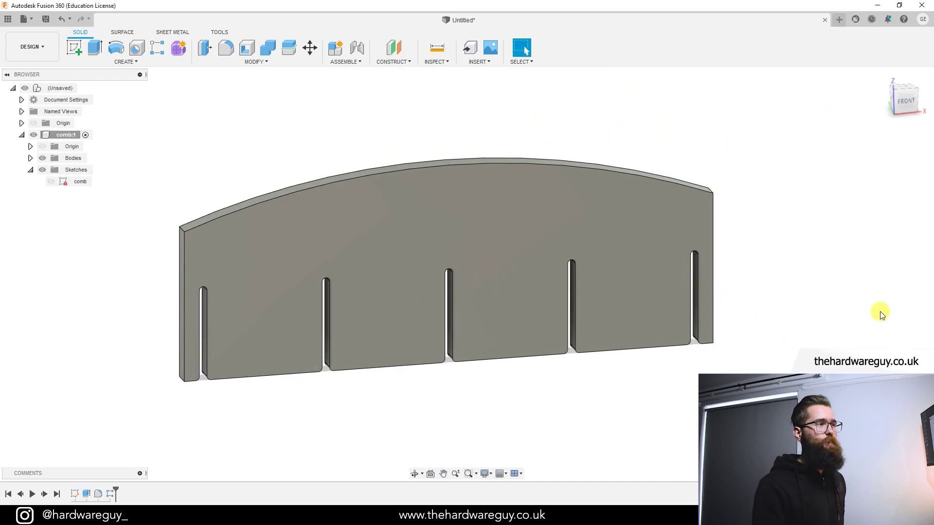
shift+middle_drag(763, 359, 758, 358)
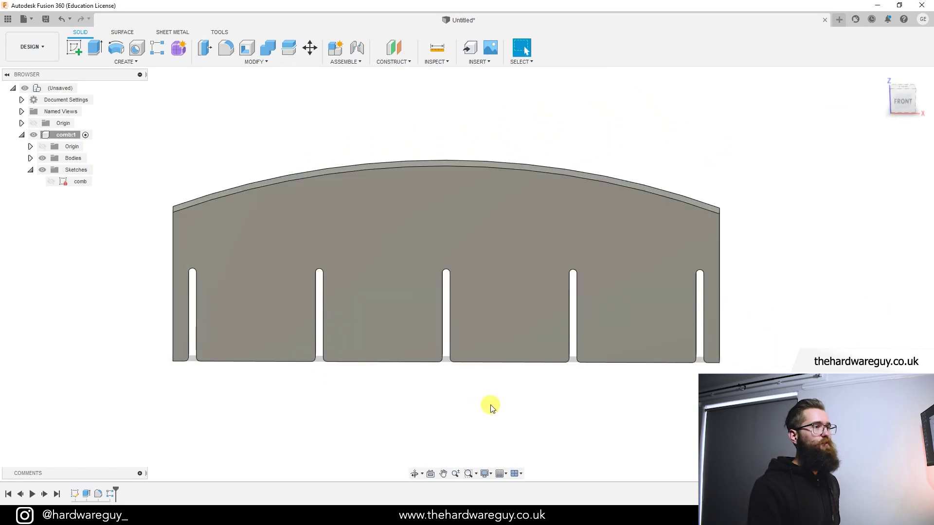
shift+middle_drag(427, 405, 666, 386)
key(Escape)
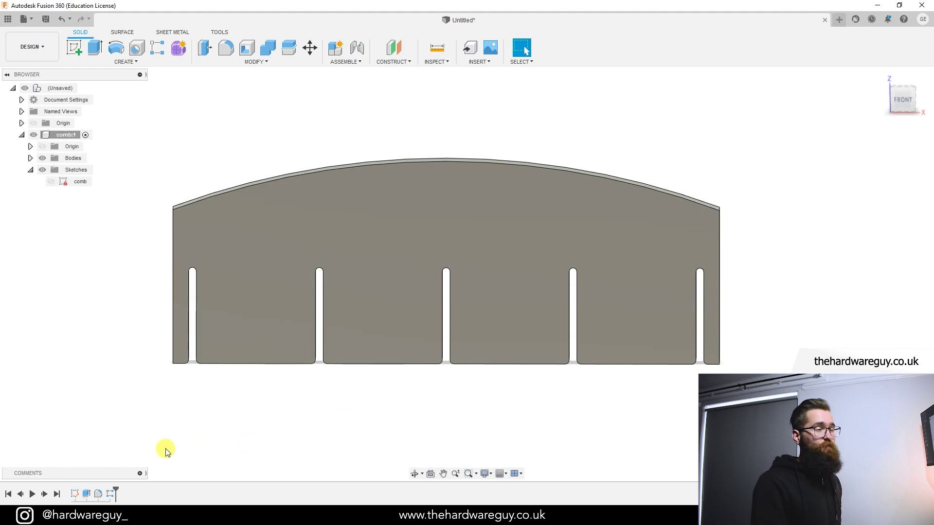
- Edit the rectangular pattern so its quantity along the comb's length is driven by the num_teeth parameter
click(110, 494)
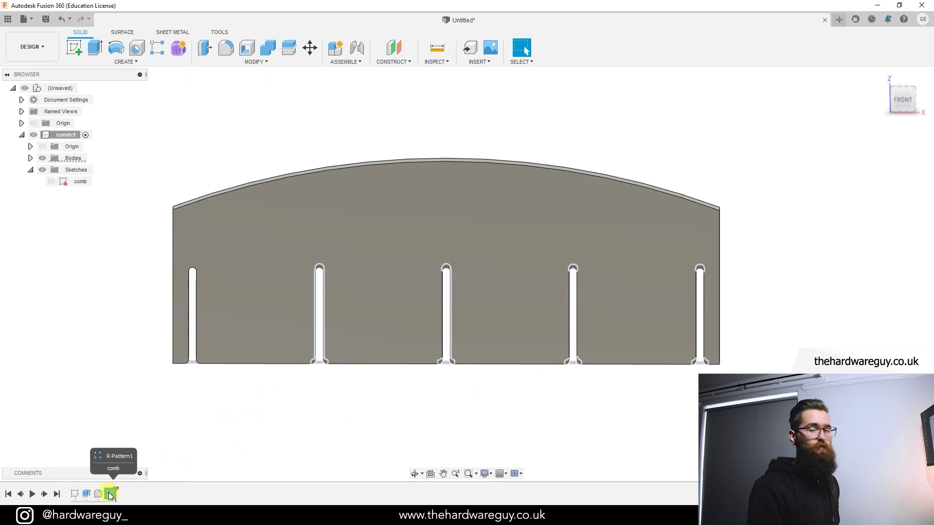
double_click(110, 494)
click(869, 220)
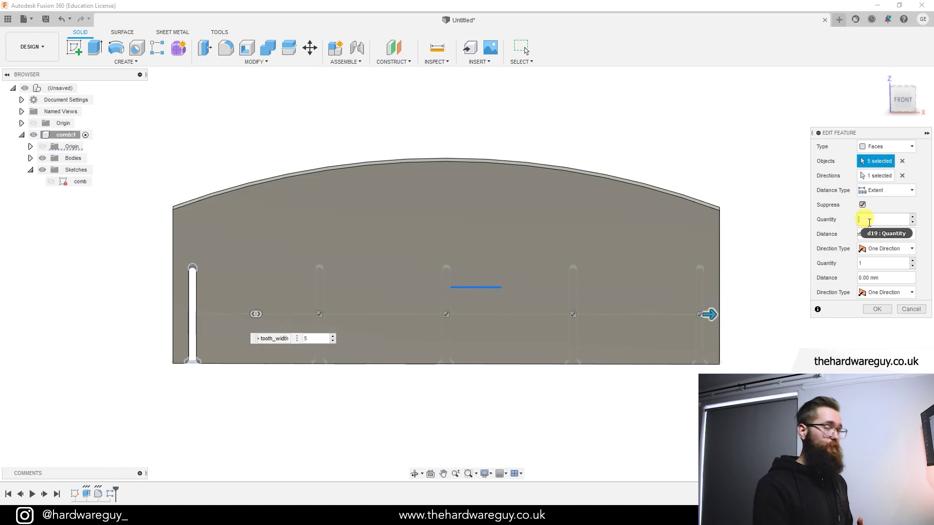
text(num)
key(Return)
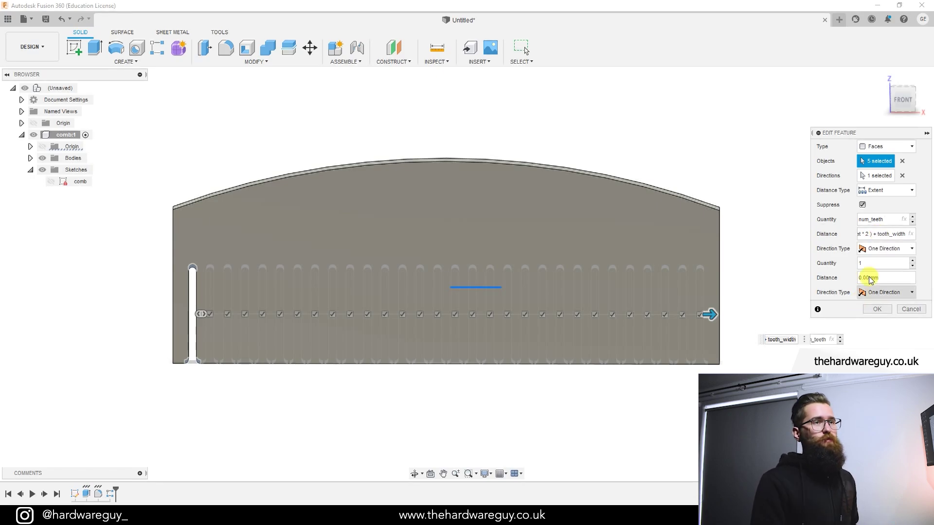
click(875, 310)
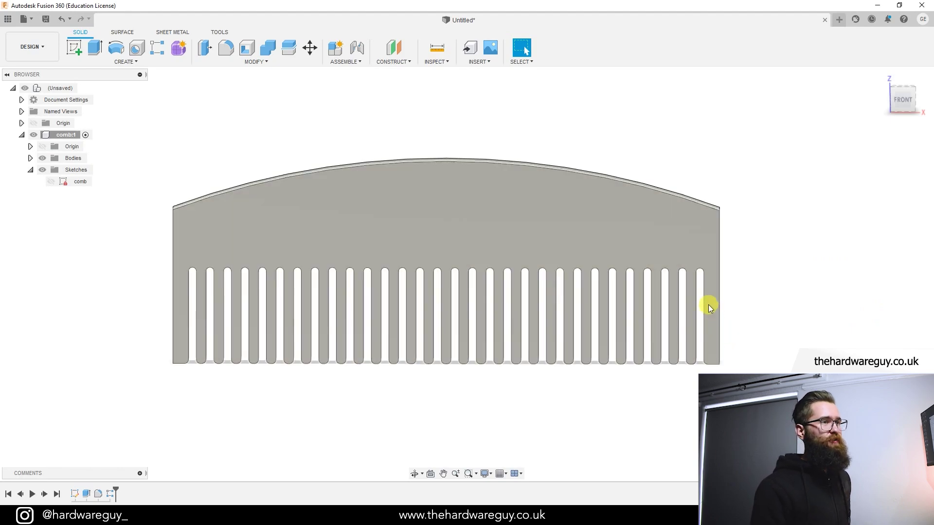
- Examine the comb's patterned teeth, rounded slot ends and outer edges up close and from several angles
middle_drag(436, 423, 521, 400)
scroll(530, 364, up, 4)
scroll(161, 265, down, 2)
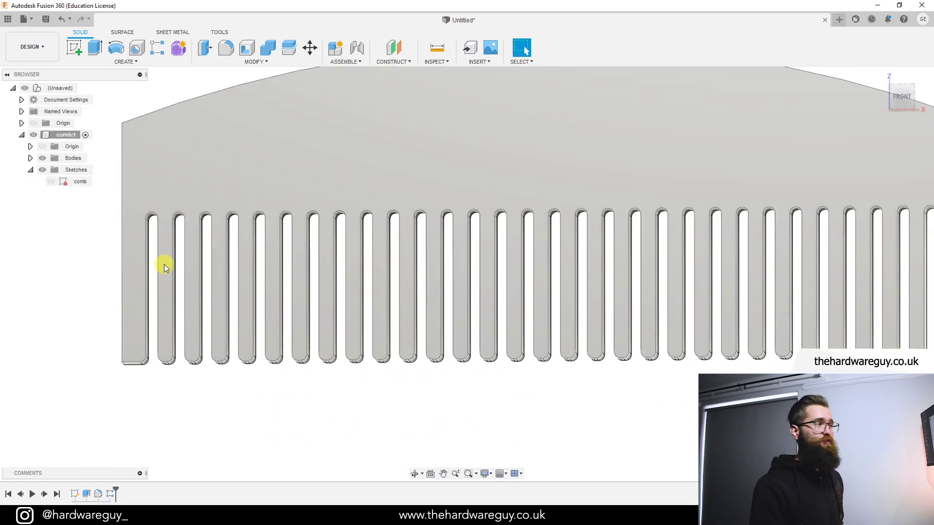
scroll(206, 254, up, 3)
shift+middle_drag(206, 254, 152, 204)
scroll(153, 204, up, 4)
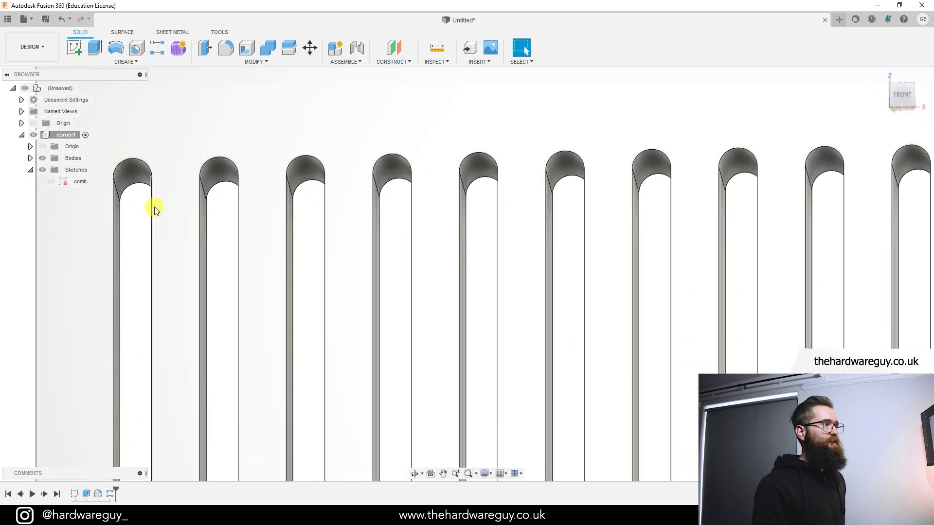
scroll(480, 324, down, 1)
scroll(480, 324, down, 5)
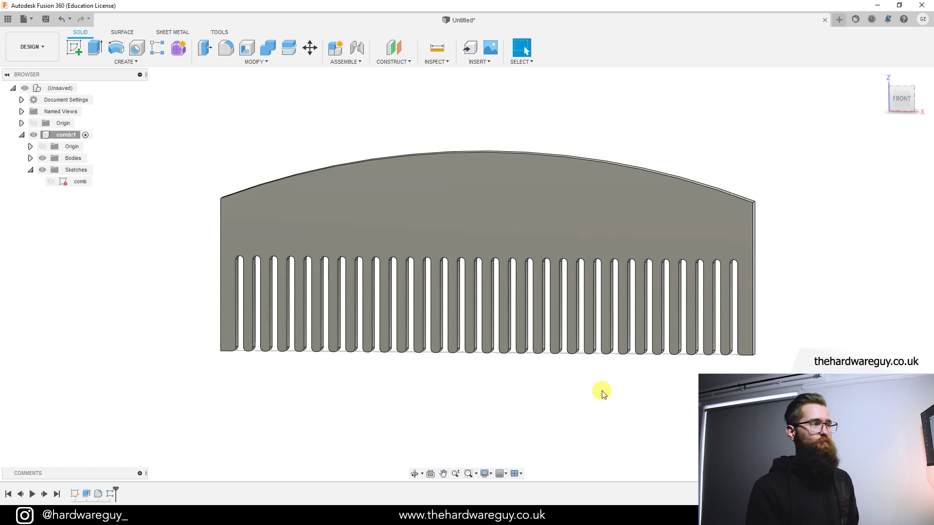
shift+middle_drag(602, 394, 681, 377)
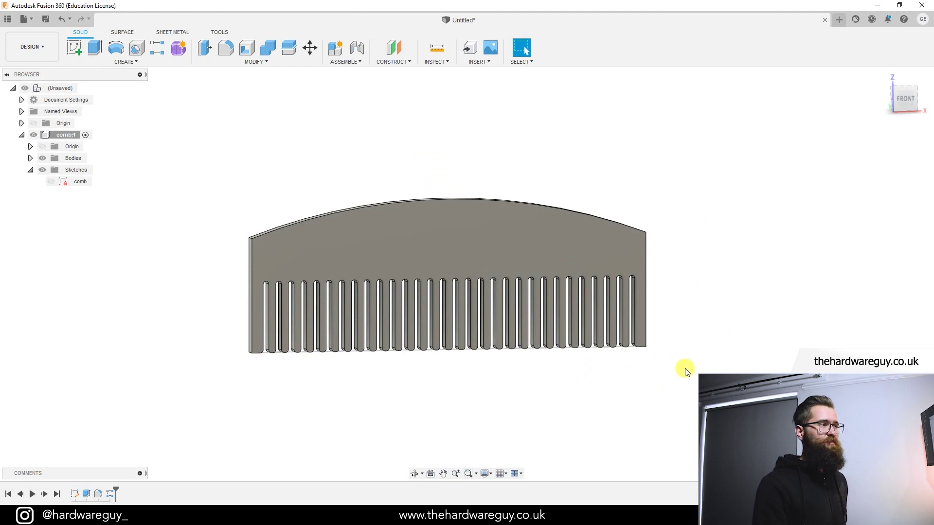
shift+middle_drag(685, 369, 666, 381)
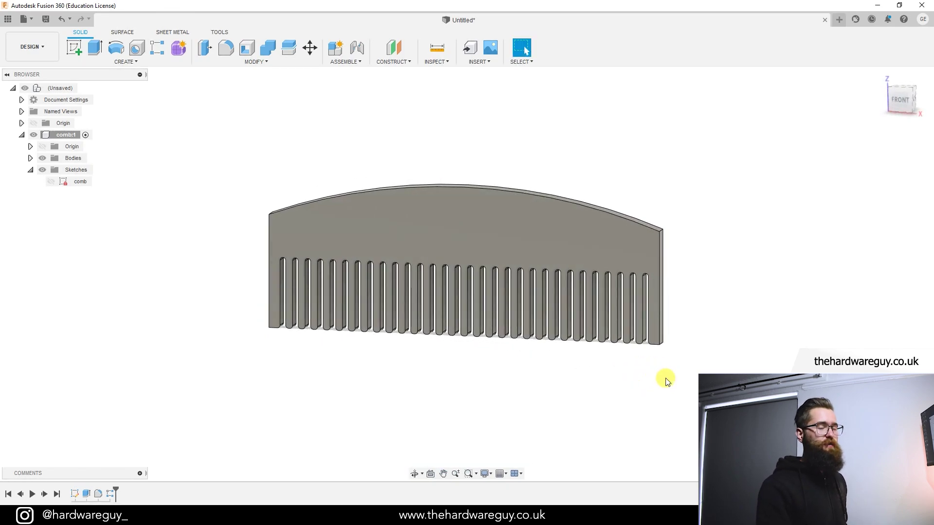
scroll(623, 358, up, 5)
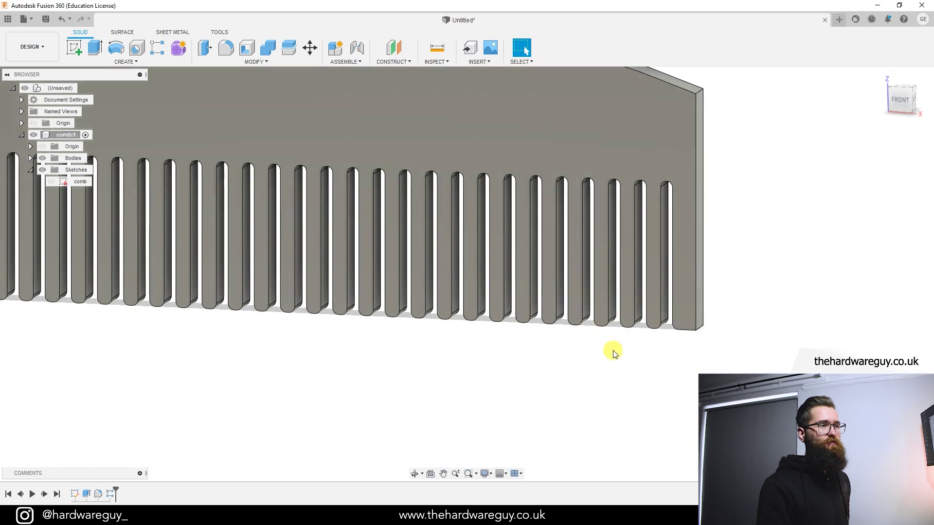
shift+middle_drag(613, 350, 589, 344)
scroll(598, 355, down, 5)
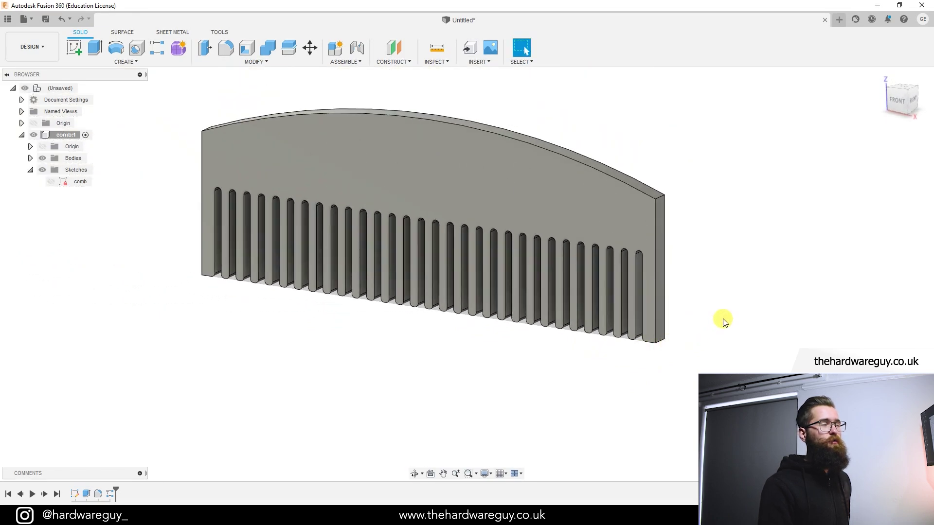
middle_drag(707, 308, 718, 337)
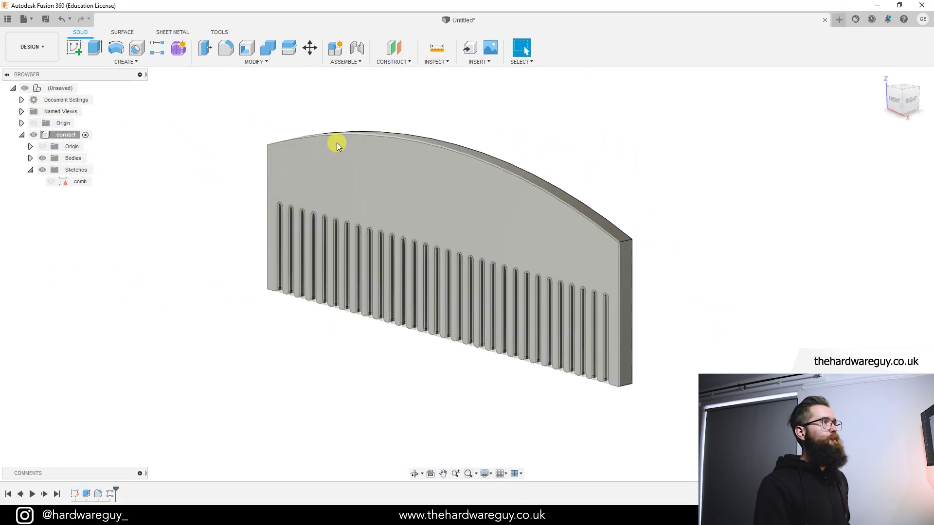
- Create a new sketch on the comb's narrow flat end face on the right side of the body
click(76, 50)
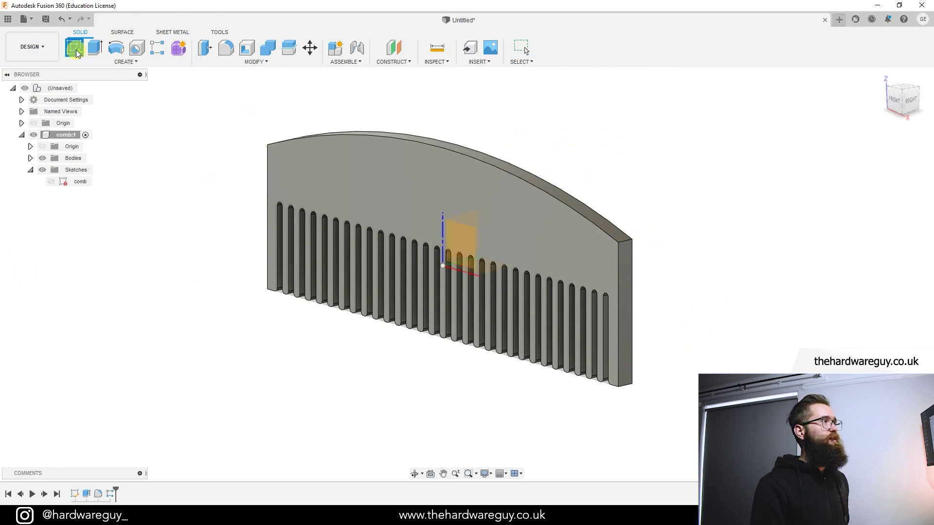
click(628, 299)
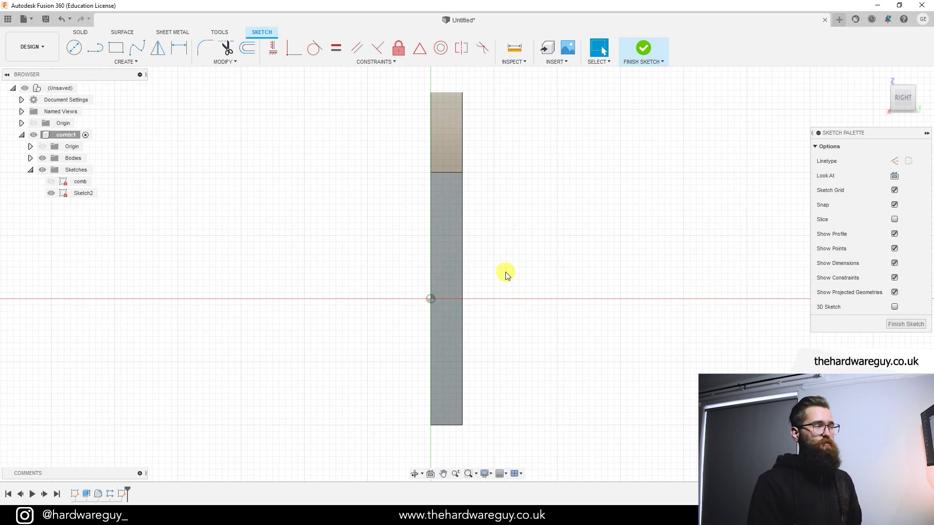
click(136, 62)
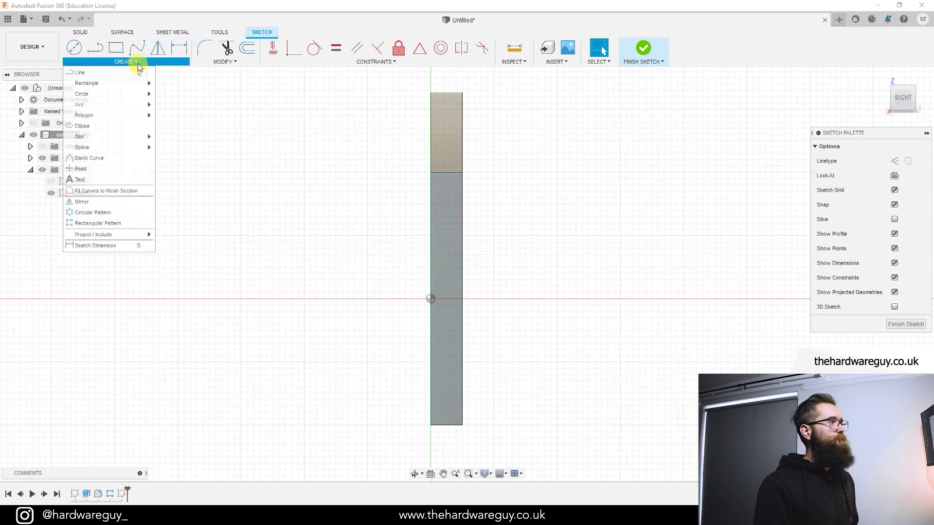
mouse_move(117, 105)
click(182, 109)
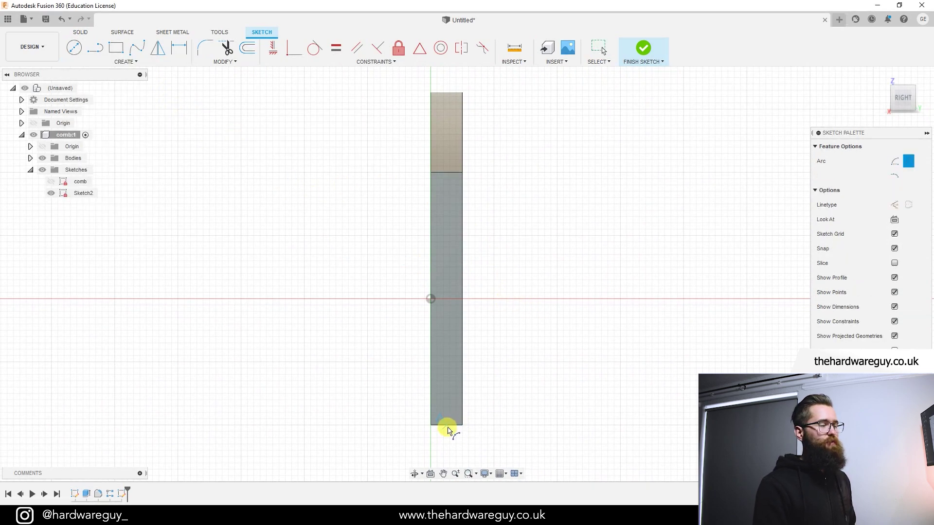
scroll(448, 430, up, 3)
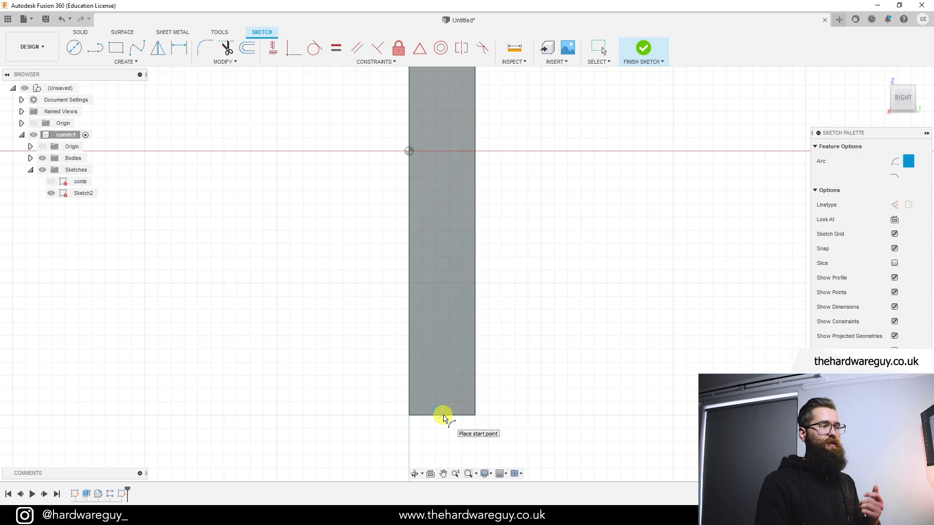
key(Escape)
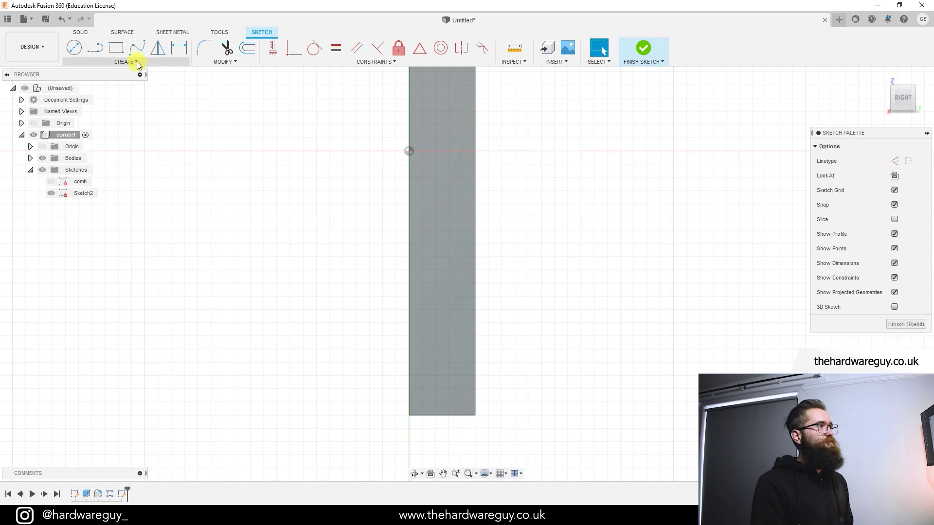
click(133, 62)
click(176, 105)
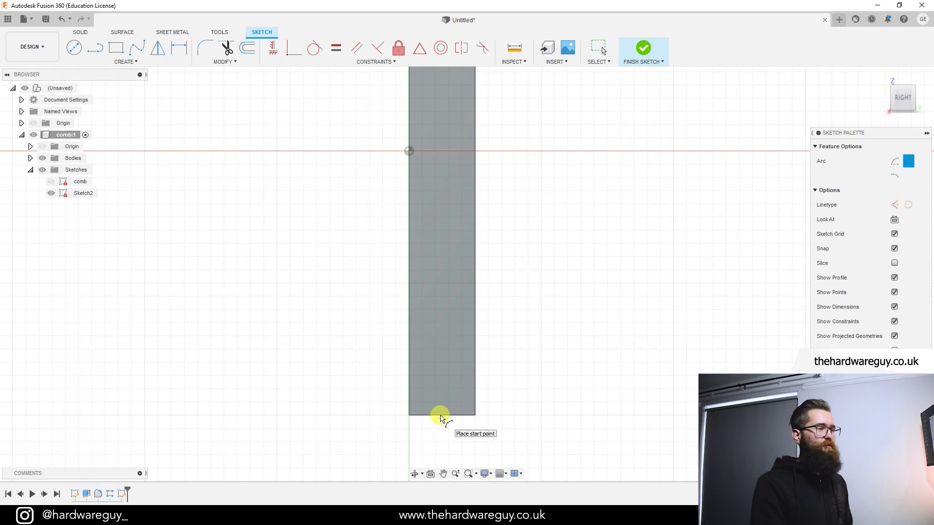
scroll(440, 418, up, 3)
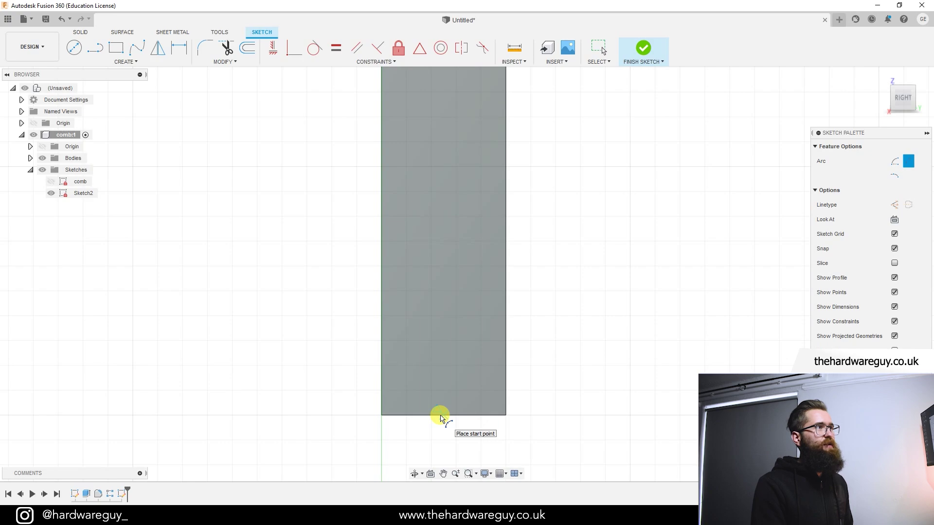
key(Escape)
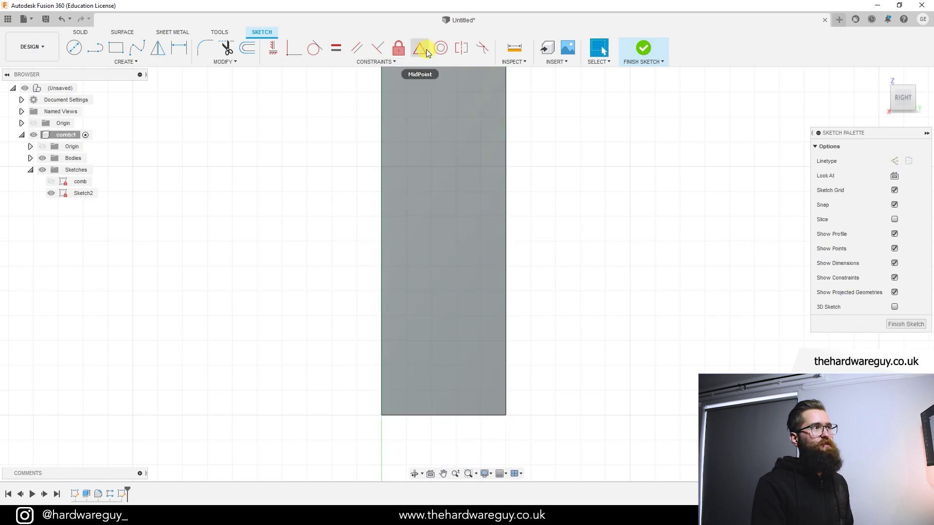
- Sketch a three-point arc from the midpoint of the end face's lower edge to its upper left corner, tangent to the long left edge
key(Return)
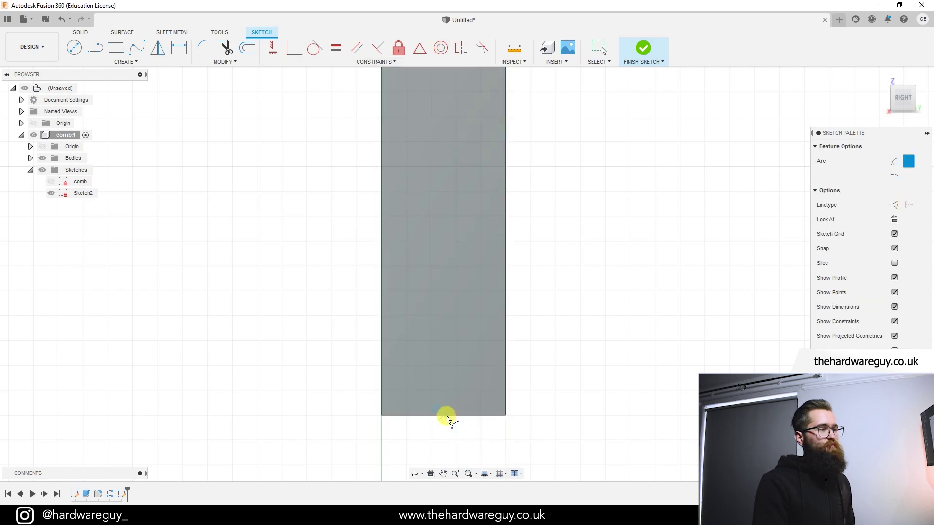
click(447, 416)
scroll(449, 287, down, 2)
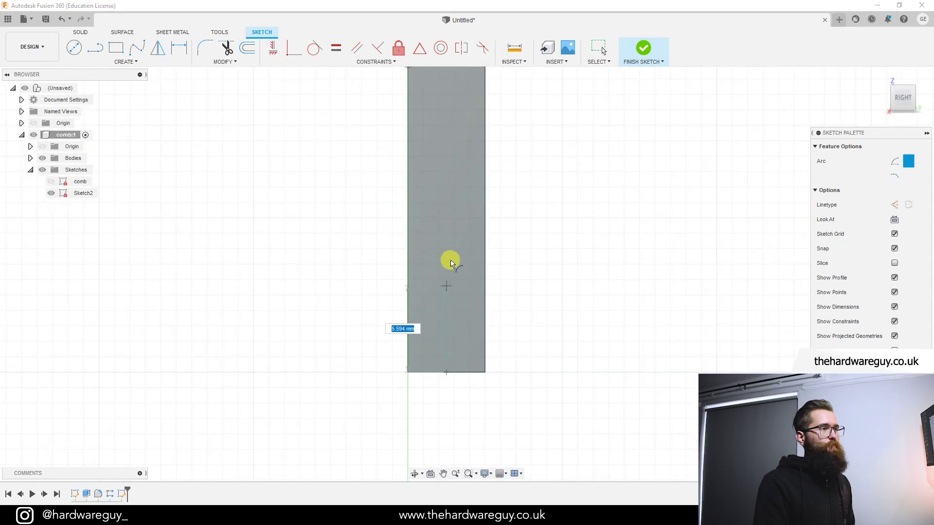
scroll(375, 240, down, 2)
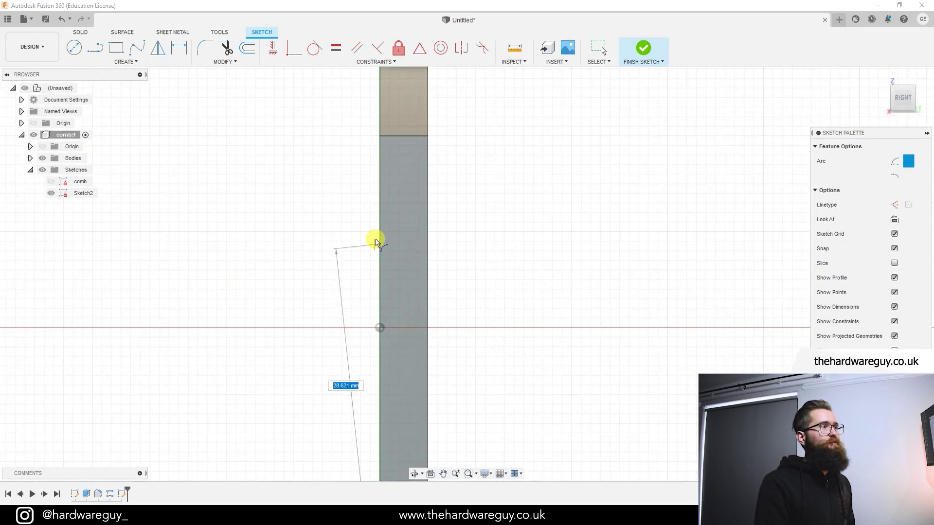
scroll(379, 250, up, 2)
click(366, 197)
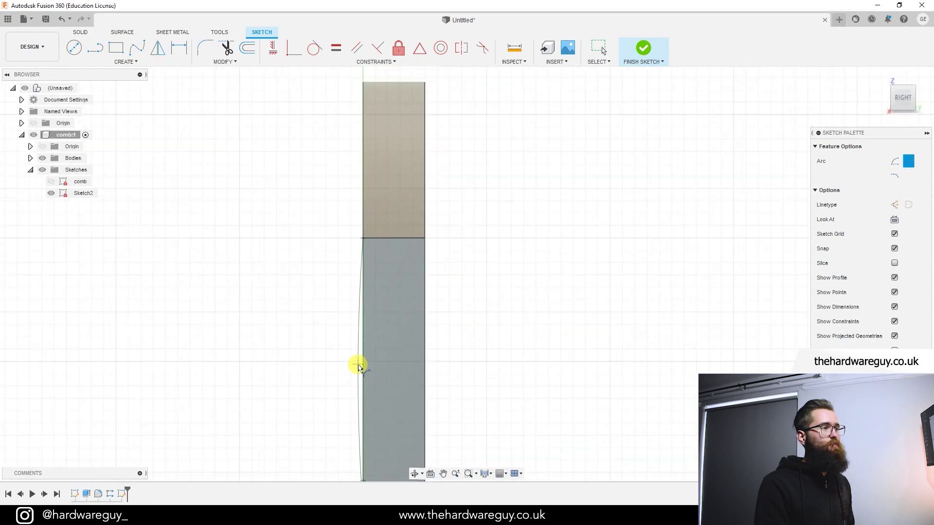
scroll(359, 360, down, 2)
middle_drag(340, 367, 323, 286)
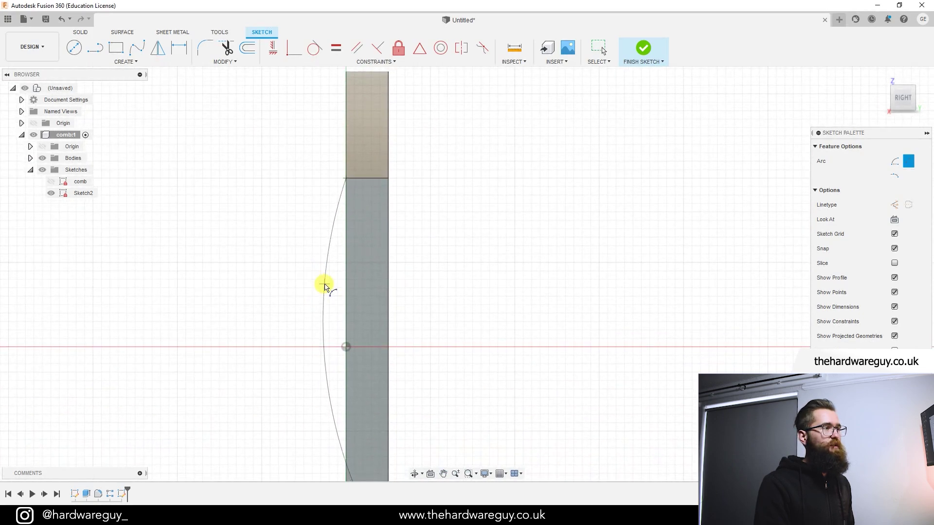
scroll(324, 286, up, 4)
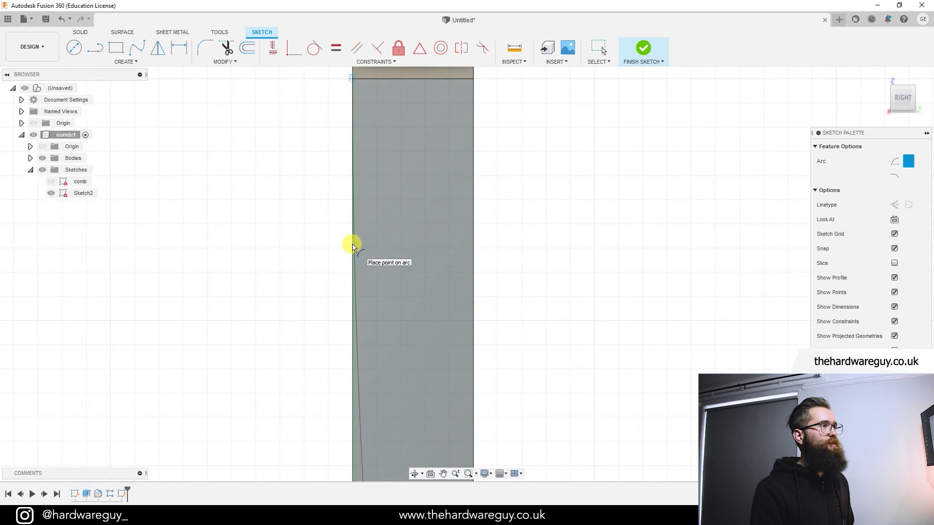
click(353, 246)
scroll(411, 338, down, 5)
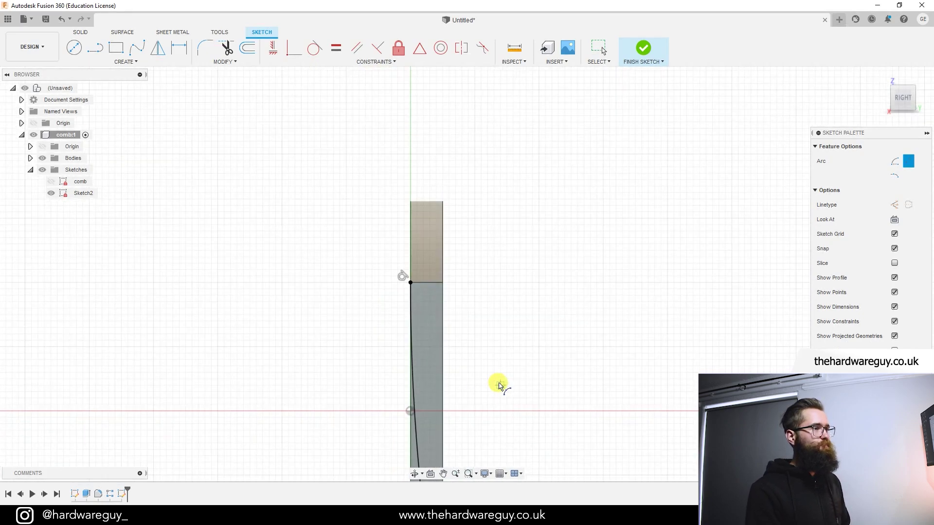
middle_drag(452, 387, 428, 359)
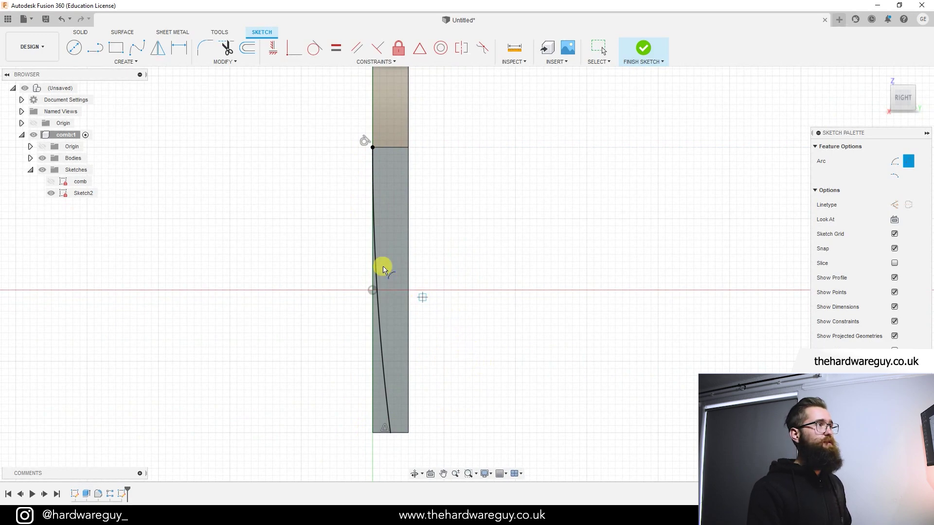
key(Escape)
click(129, 62)
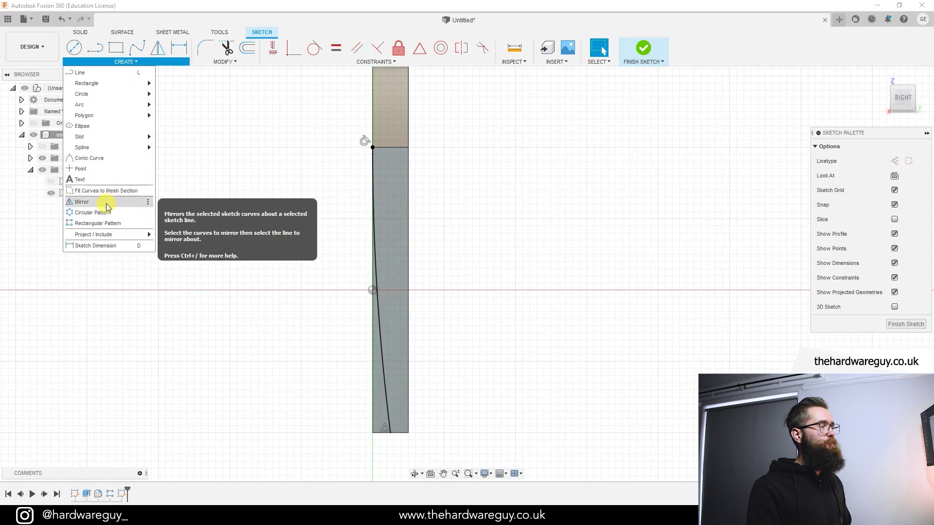
click(82, 201)
scroll(369, 311, up, 2)
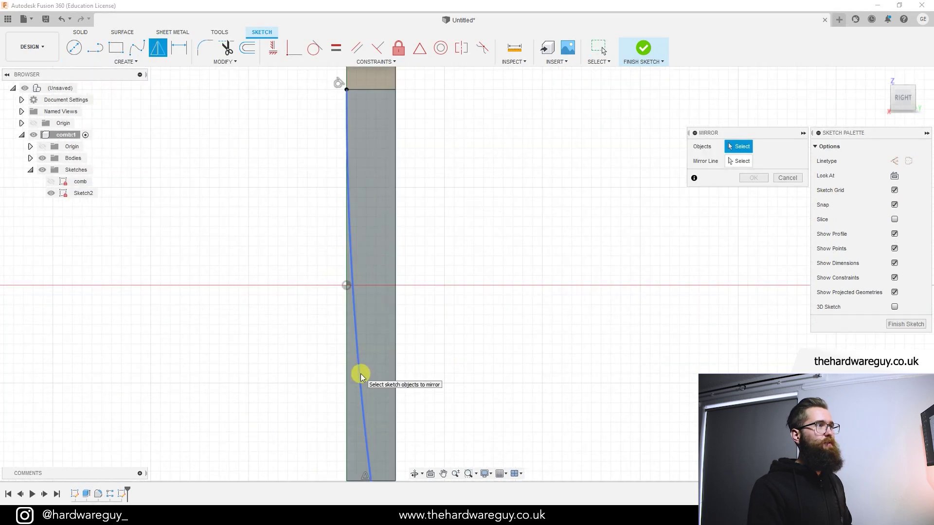
click(360, 377)
scroll(398, 335, down, 1)
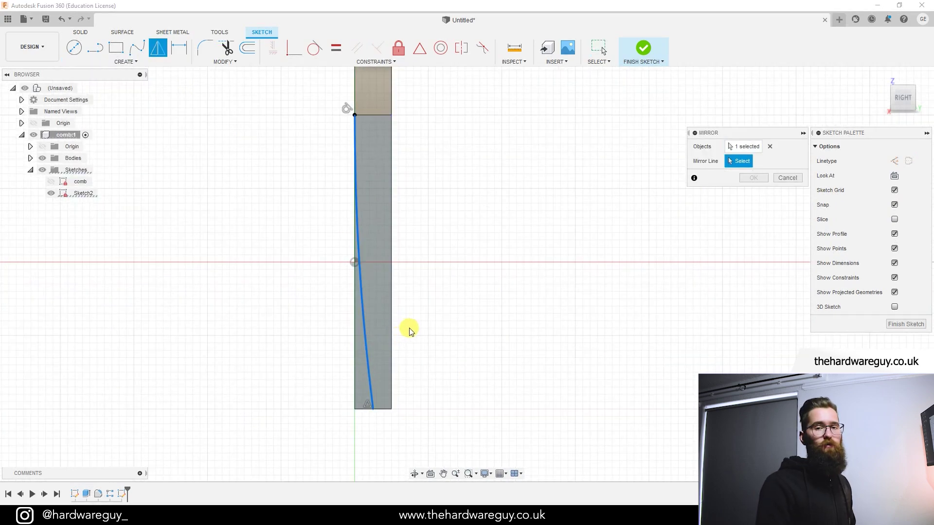
click(787, 178)
- Draw a vertical line between the midpoints of the end face's lower and upper edges and turn it into a construction line
scroll(448, 323, up, 1)
middle_drag(450, 323, 469, 353)
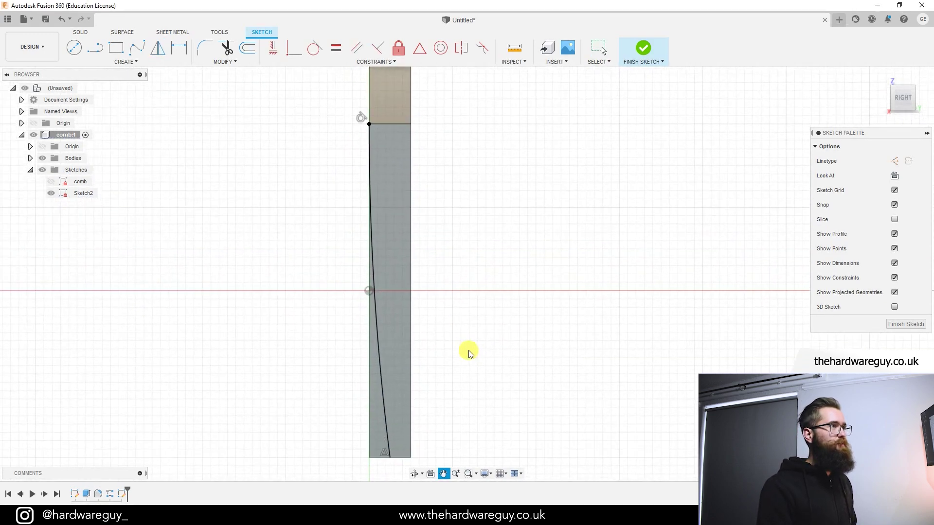
click(97, 56)
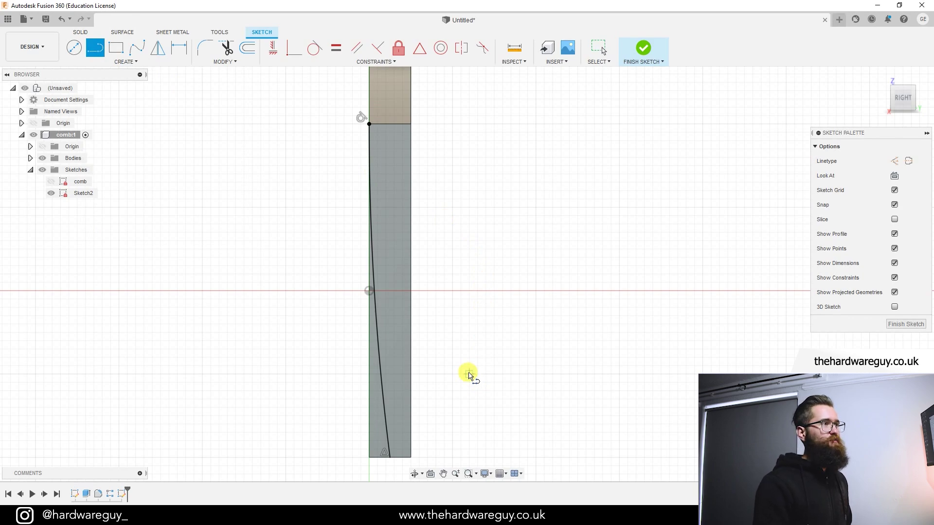
middle_drag(472, 375, 467, 355)
scroll(389, 433, up, 3)
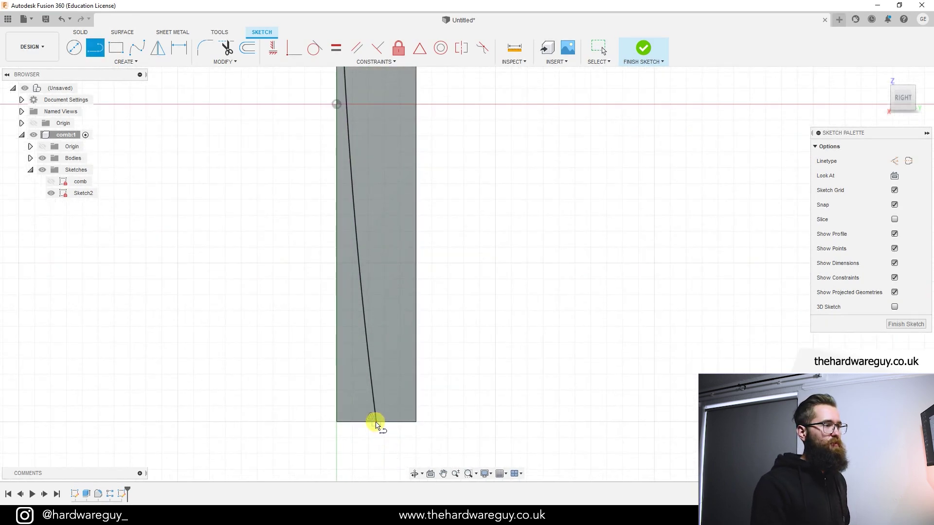
click(377, 426)
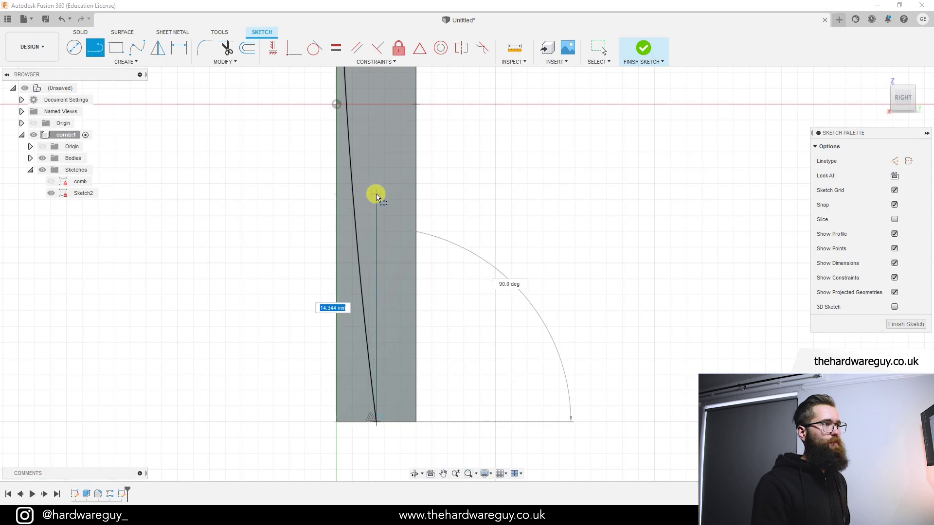
middle_drag(375, 194, 351, 422)
scroll(354, 257, down, 4)
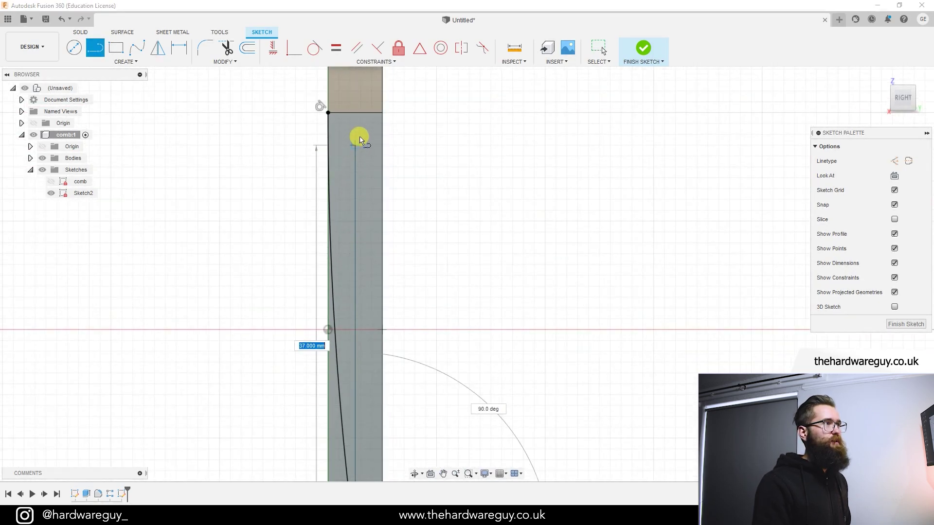
click(354, 114)
key(Escape)
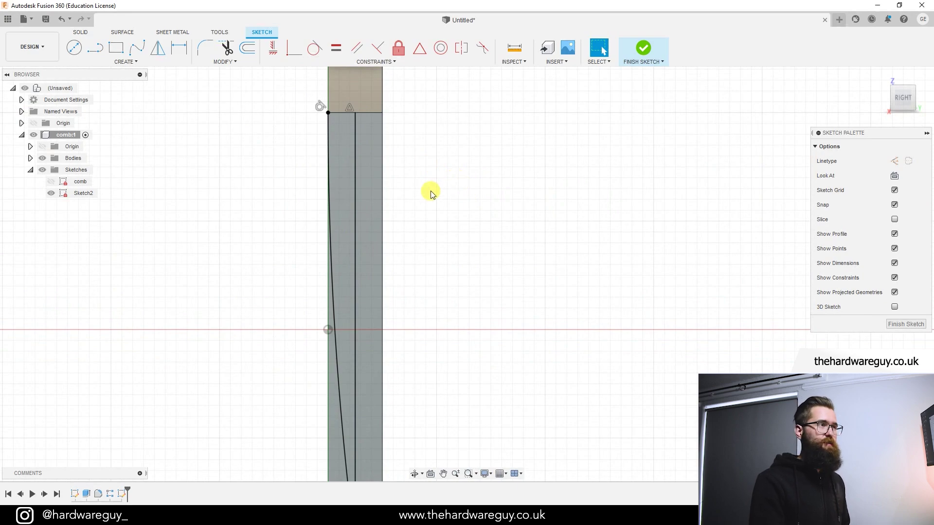
click(356, 199)
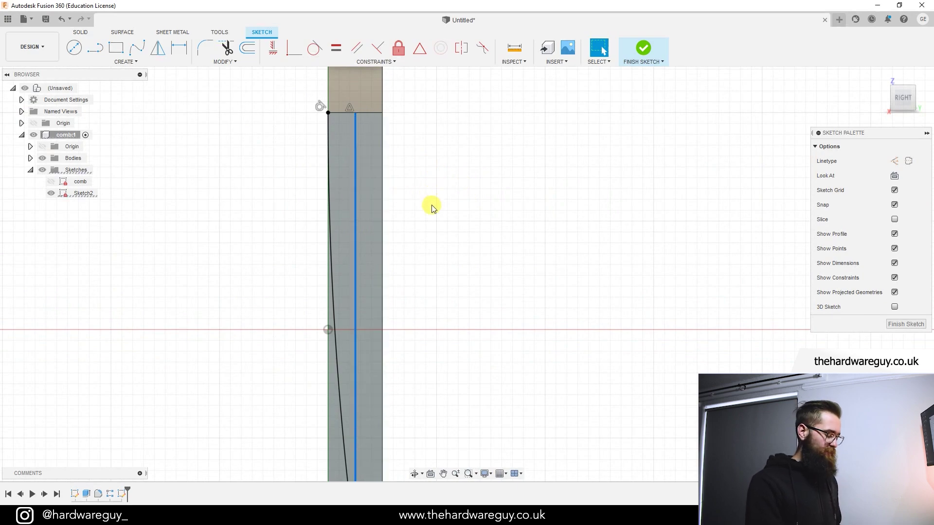
key(x)
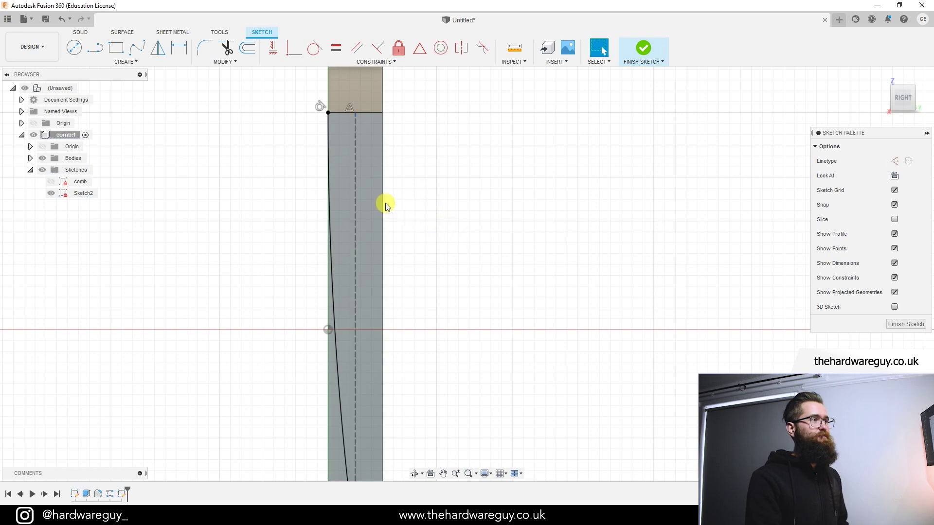
- Mirror the arc about the vertical construction line to form a symmetrical pointed tooth profile, and finish the sketch
scroll(358, 169, up, 2)
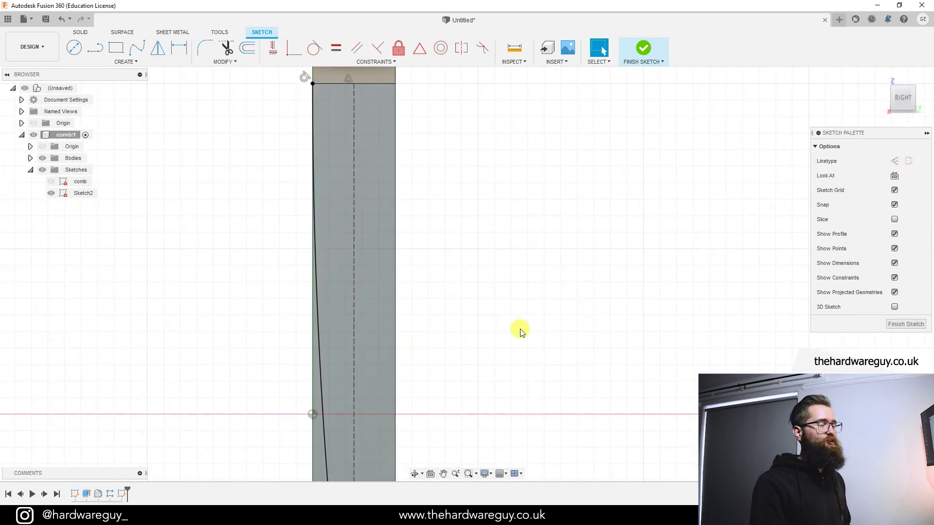
scroll(519, 329, down, 3)
middle_drag(515, 329, 488, 275)
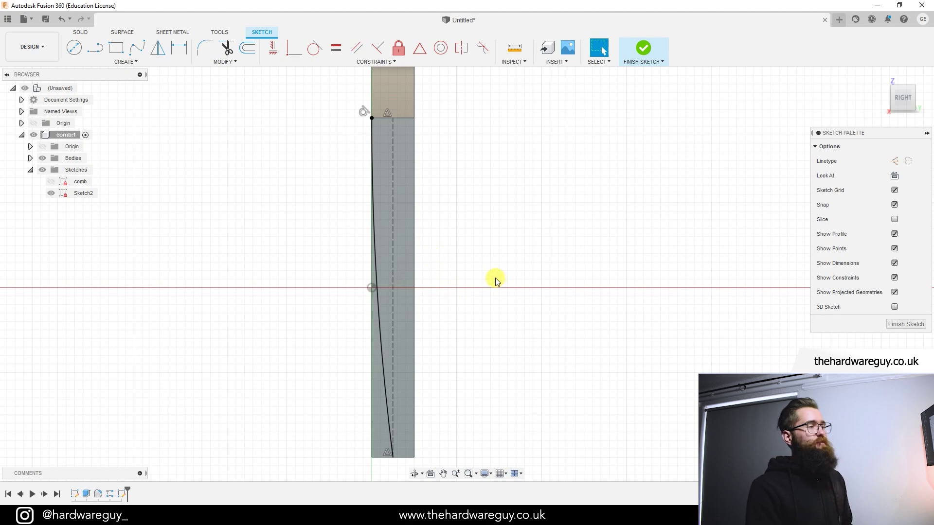
middle_drag(495, 277, 509, 264)
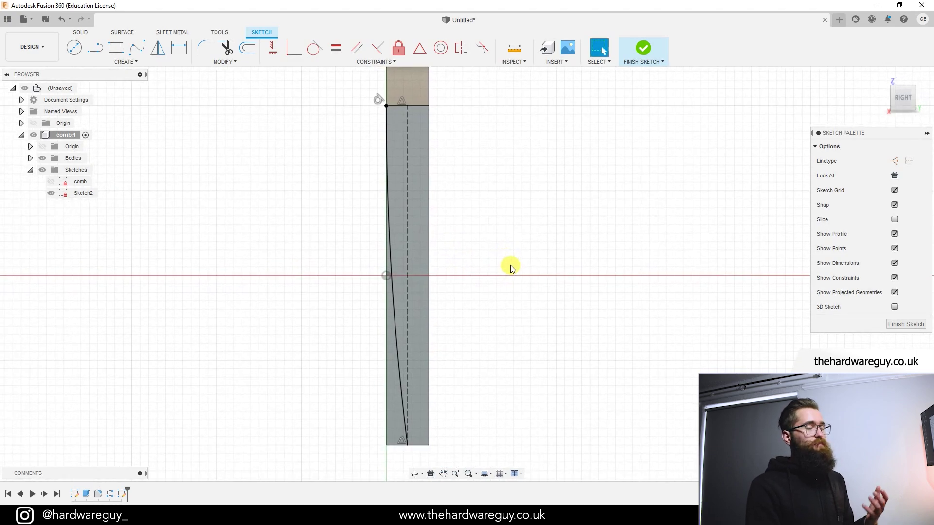
click(133, 63)
click(119, 200)
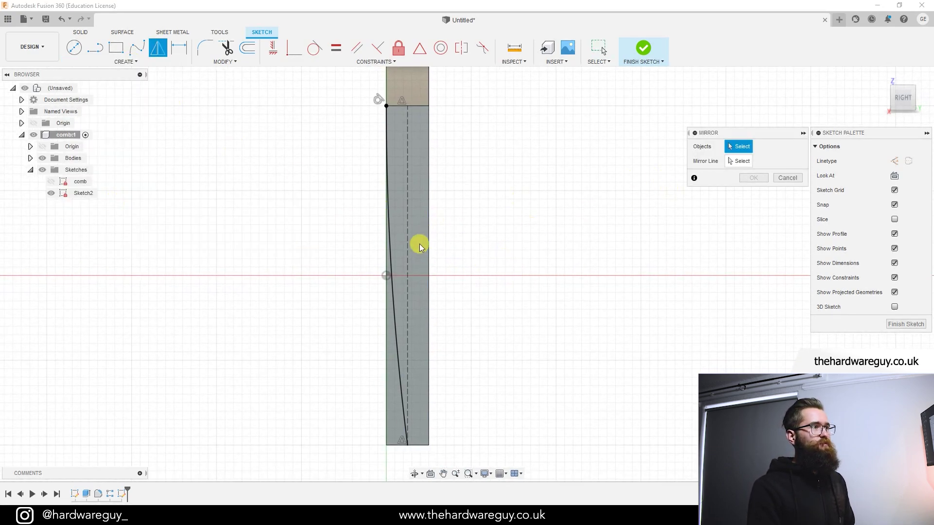
click(395, 336)
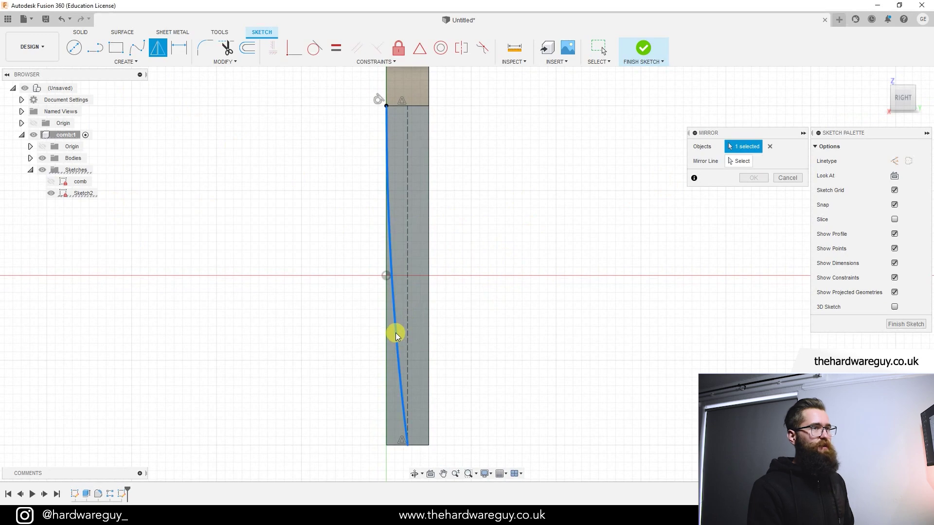
click(740, 164)
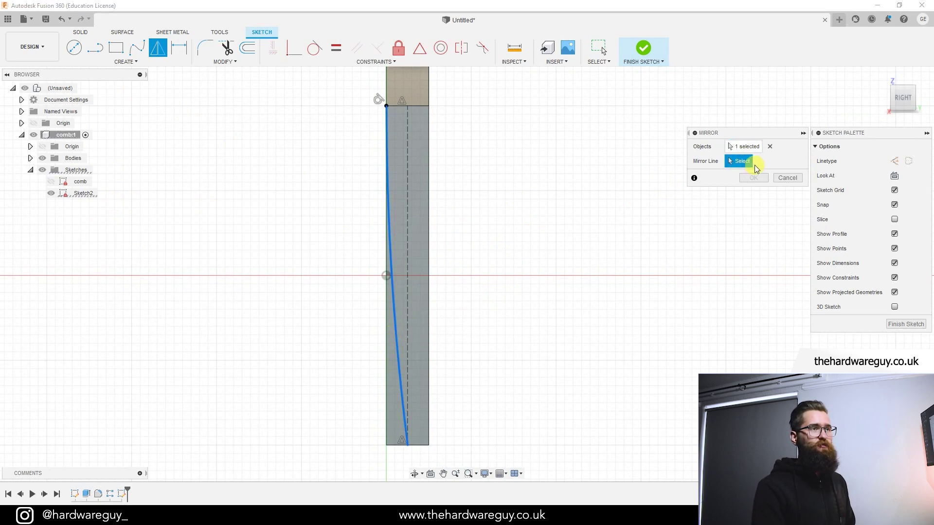
click(408, 245)
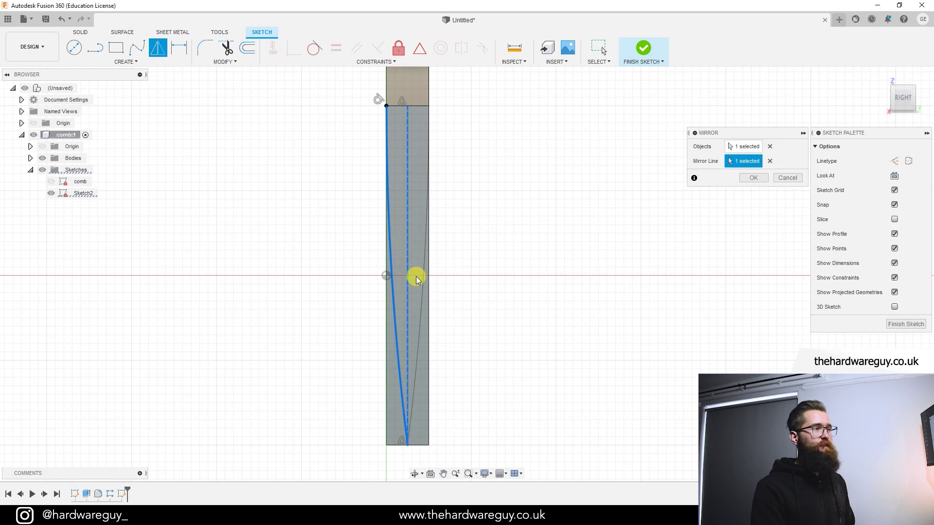
click(754, 178)
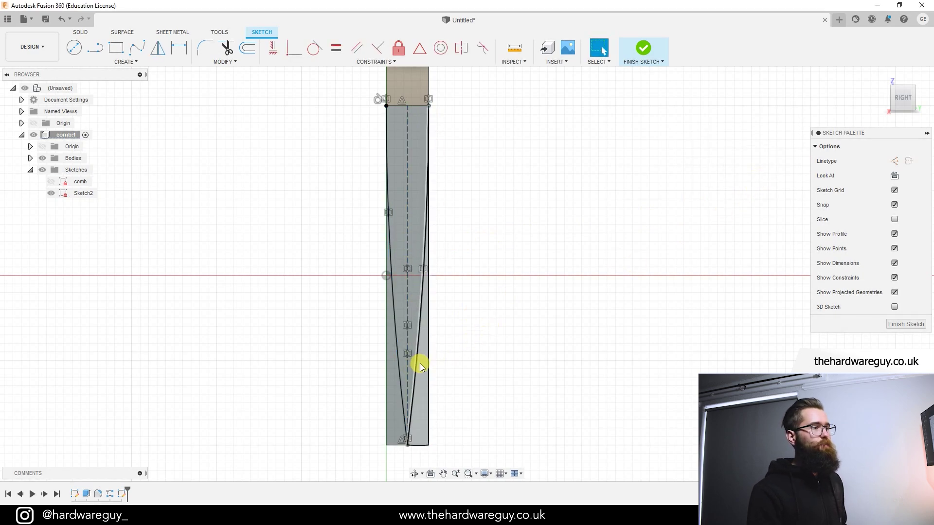
scroll(417, 386, up, 2)
scroll(485, 277, down, 2)
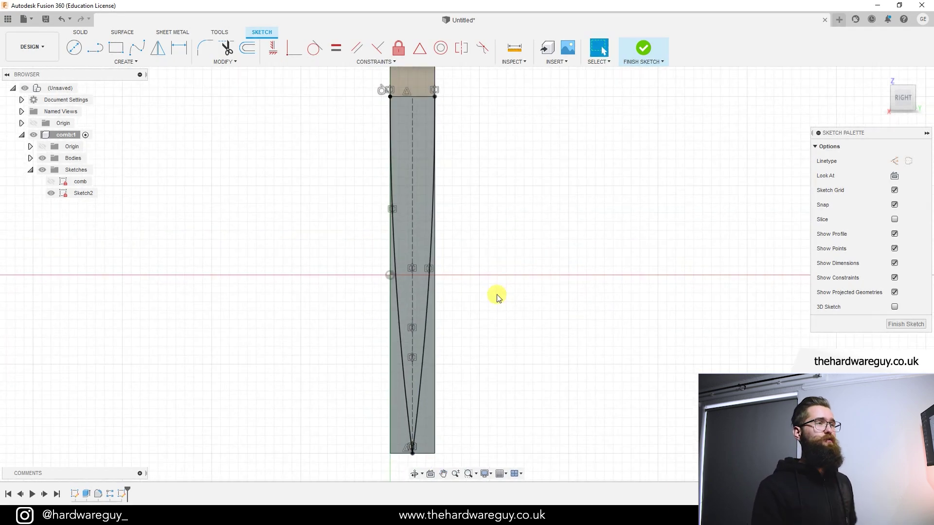
click(643, 49)
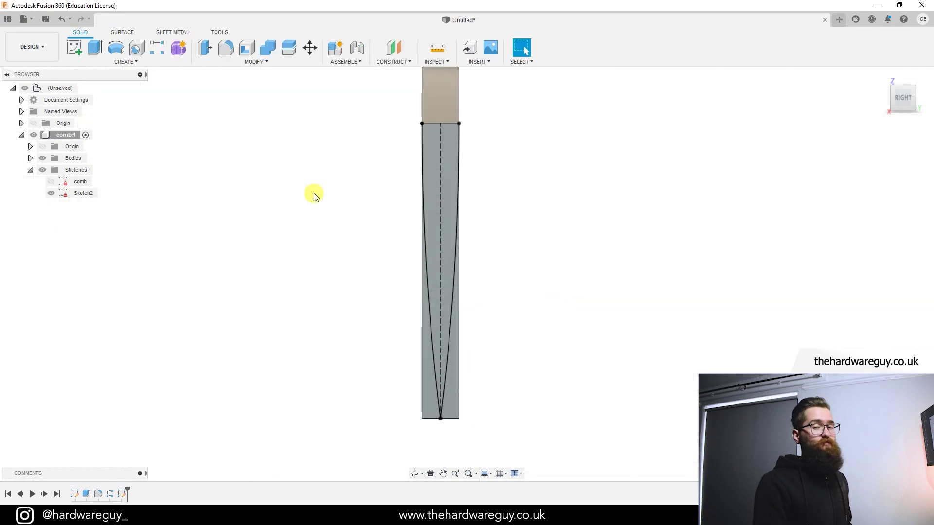
- Set up an extrusion of the two outer profiles between the arcs and the face's edges, with the operation set to Cut
click(92, 56)
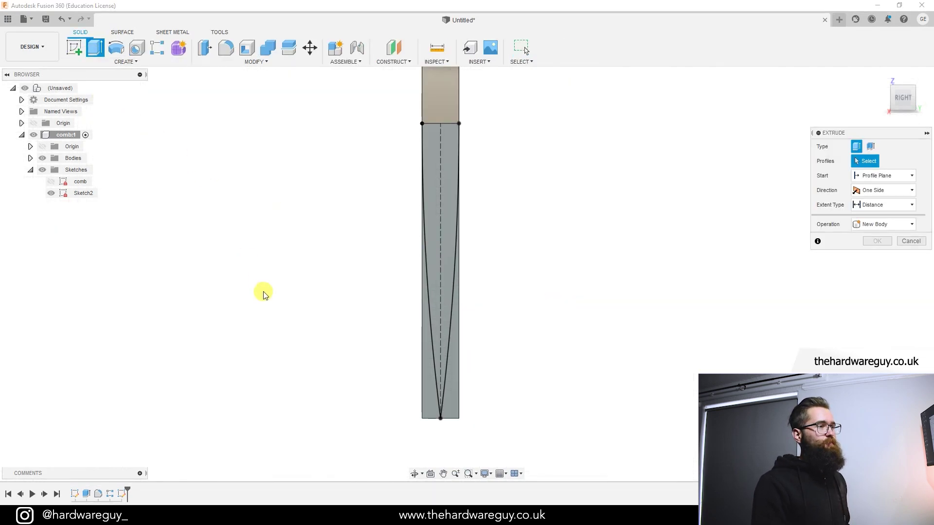
scroll(411, 453, up, 2)
click(441, 384)
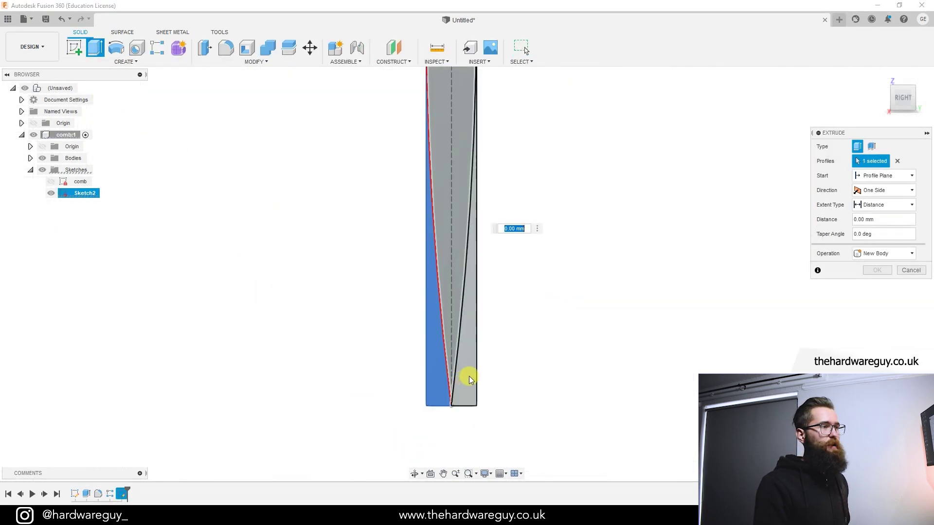
click(464, 383)
middle_drag(481, 170, 500, 263)
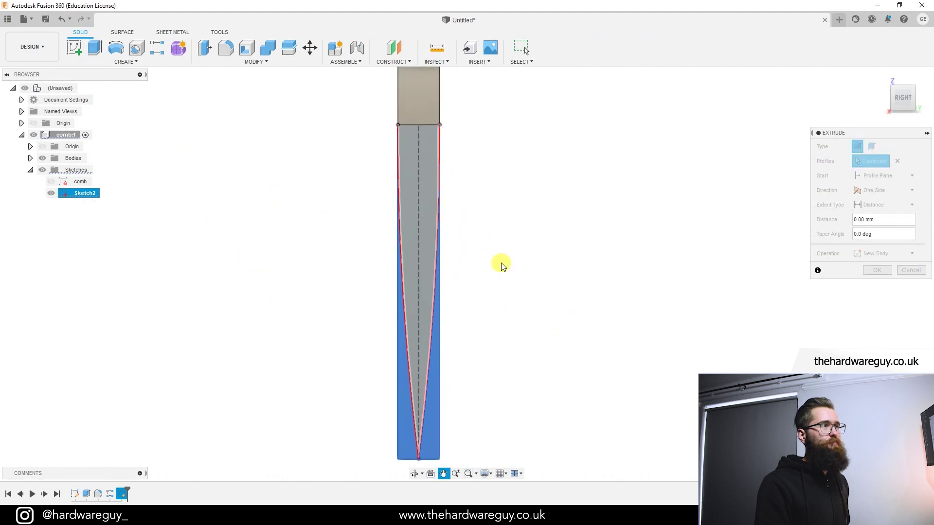
click(883, 254)
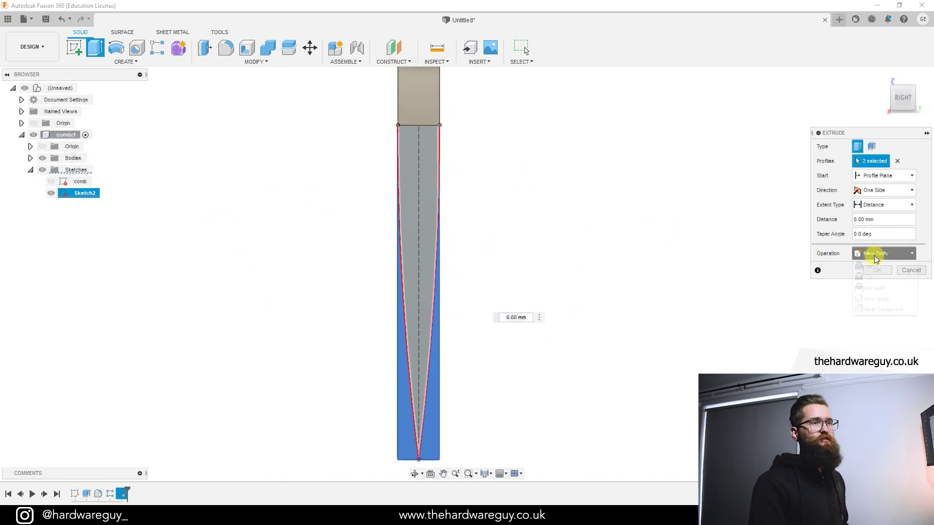
click(877, 278)
- Extend the cut with extent type To Object up to the comb's opposite end face and complete the extrusion
shift+middle_drag(471, 243, 504, 292)
scroll(498, 297, down, 3)
shift+middle_drag(423, 350, 511, 359)
scroll(327, 379, up, 3)
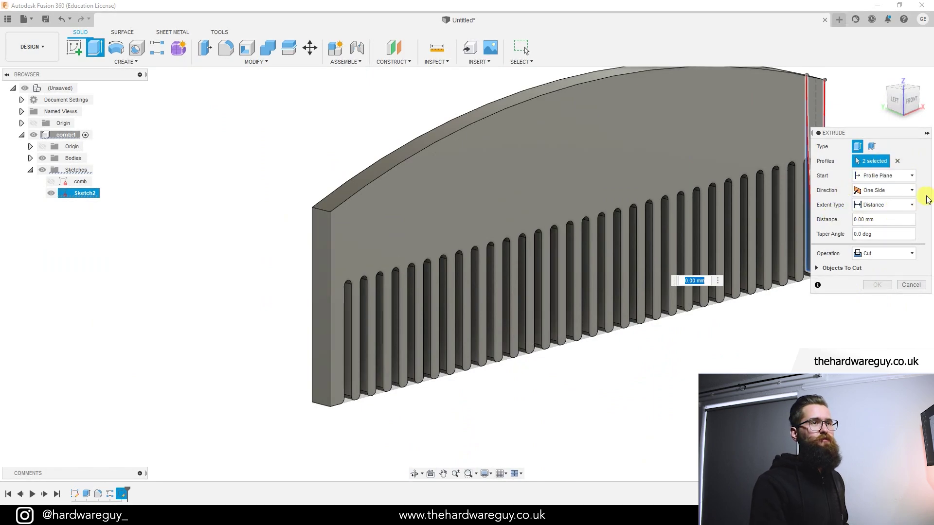
click(891, 209)
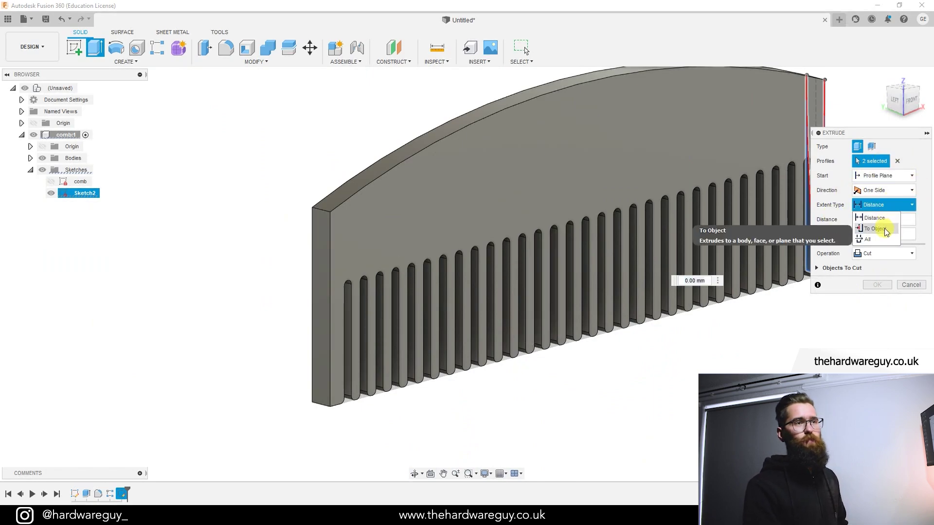
click(885, 229)
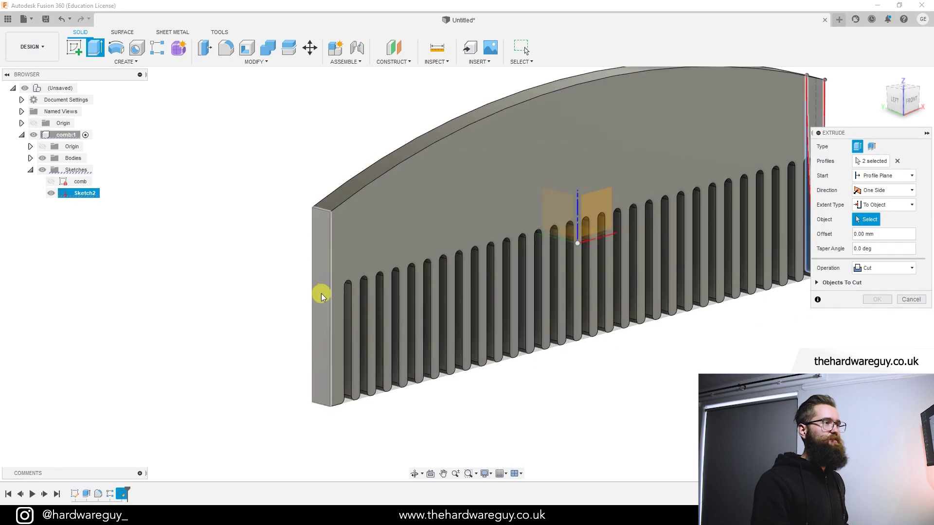
click(321, 296)
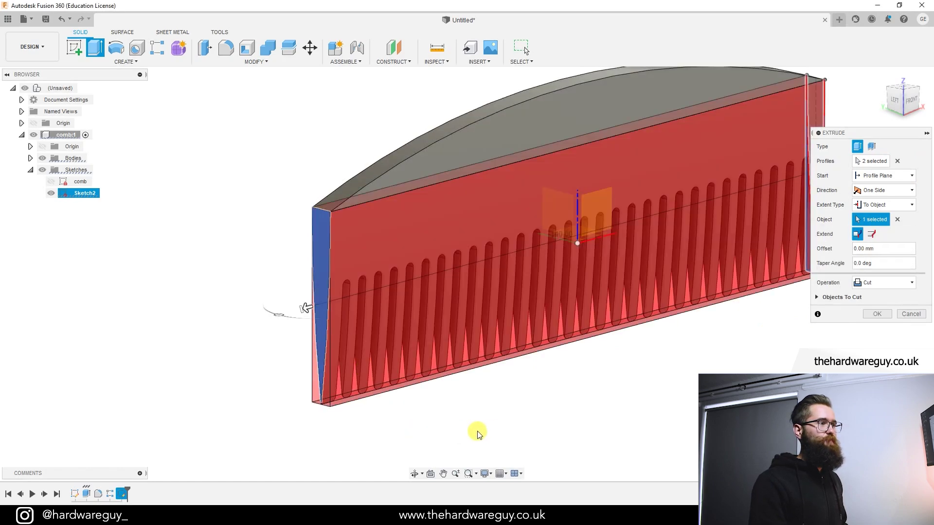
shift+middle_drag(738, 364, 712, 366)
click(877, 314)
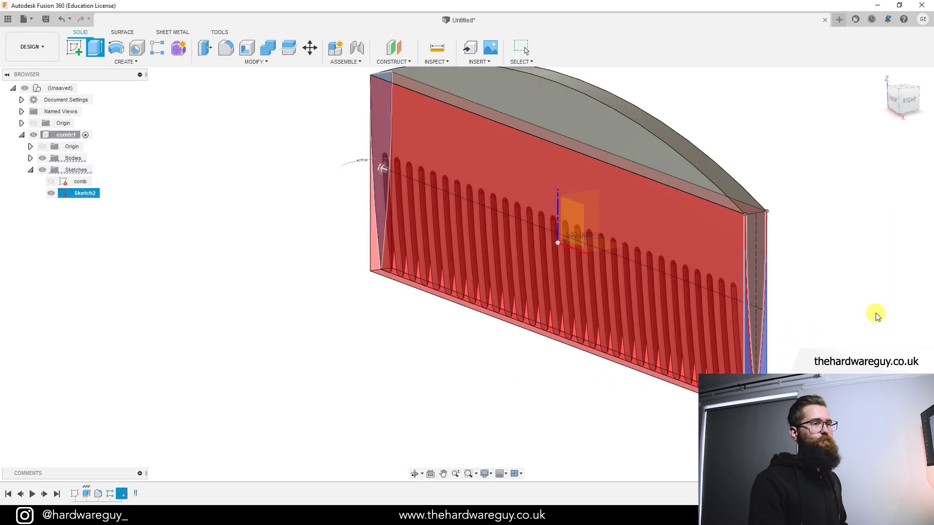
- Fillet the two upper corner edges at both ends of the comb with a 12 mm radius
shift+middle_drag(855, 351, 626, 309)
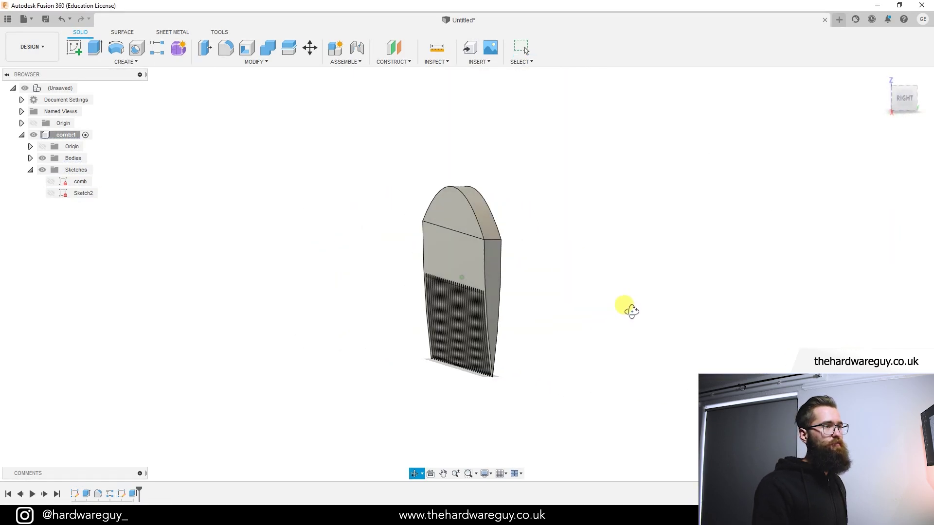
scroll(458, 392, up, 4)
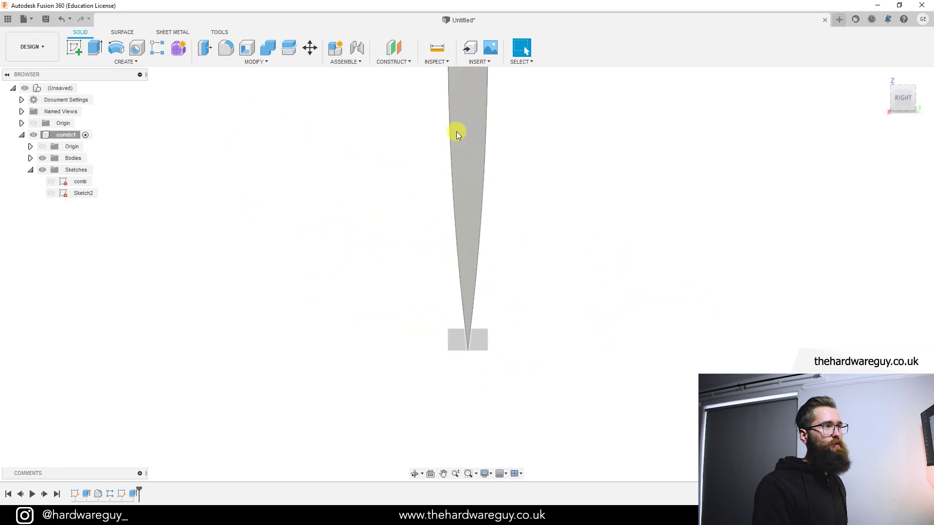
mouse_move(462, 350)
shift+middle_down()
mouse_move(427, 350)
mouse_move(461, 356)
shift+middle_up()
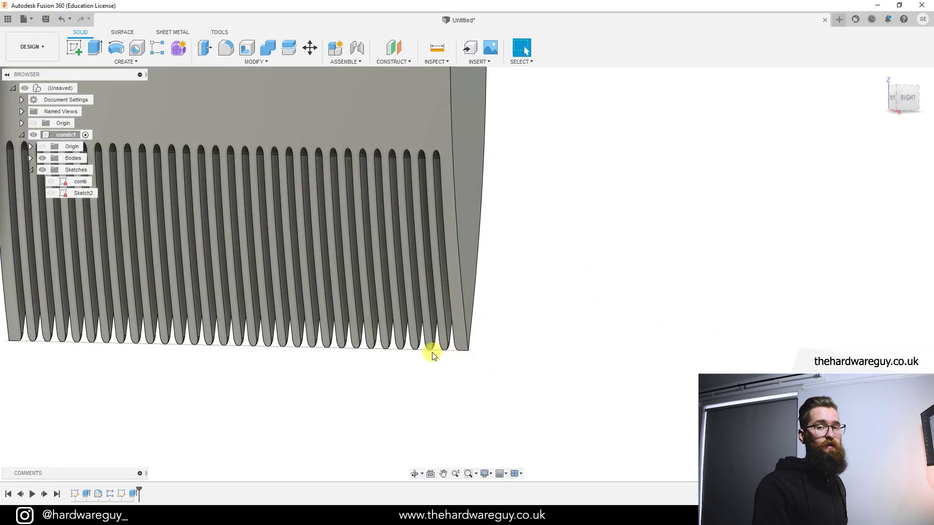
scroll(433, 356, down, 5)
click(227, 47)
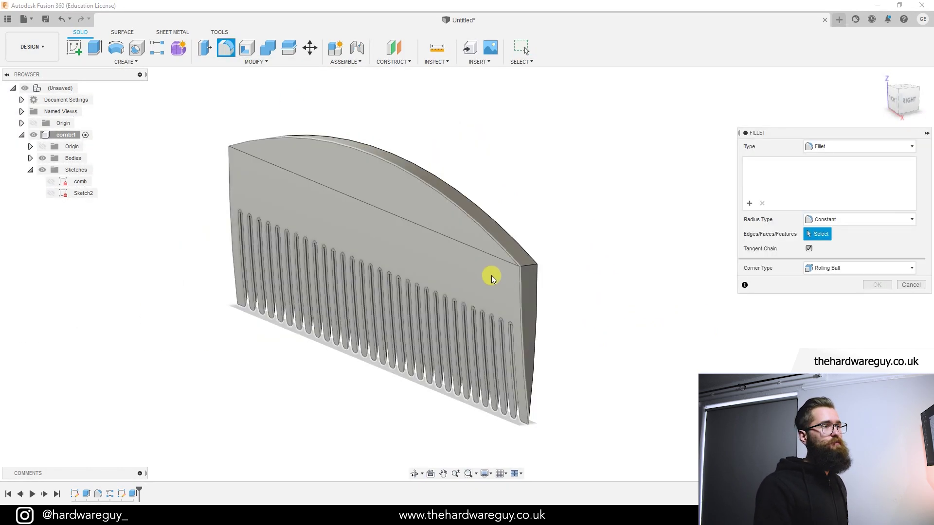
click(527, 266)
shift+middle_drag(206, 257, 175, 298)
click(185, 299)
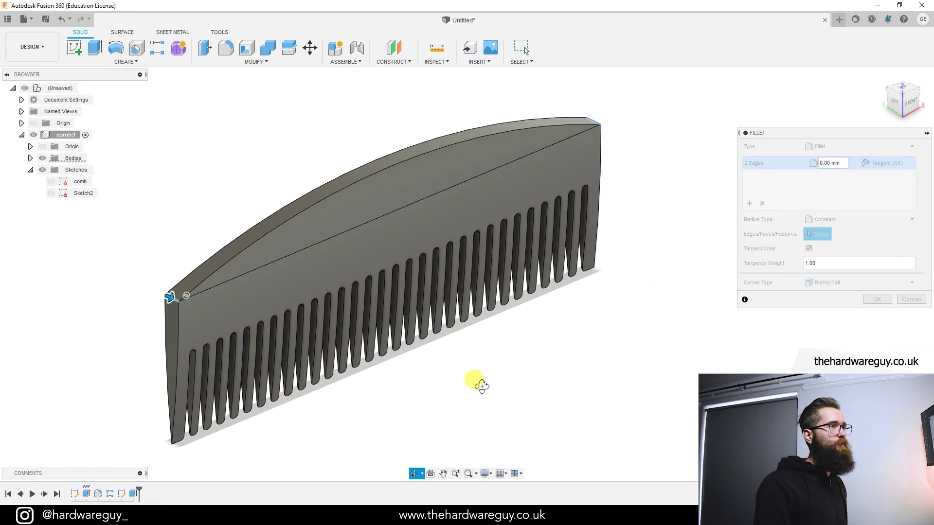
mouse_move(475, 381)
shift+middle_down()
mouse_move(444, 356)
mouse_move(483, 367)
shift+middle_up()
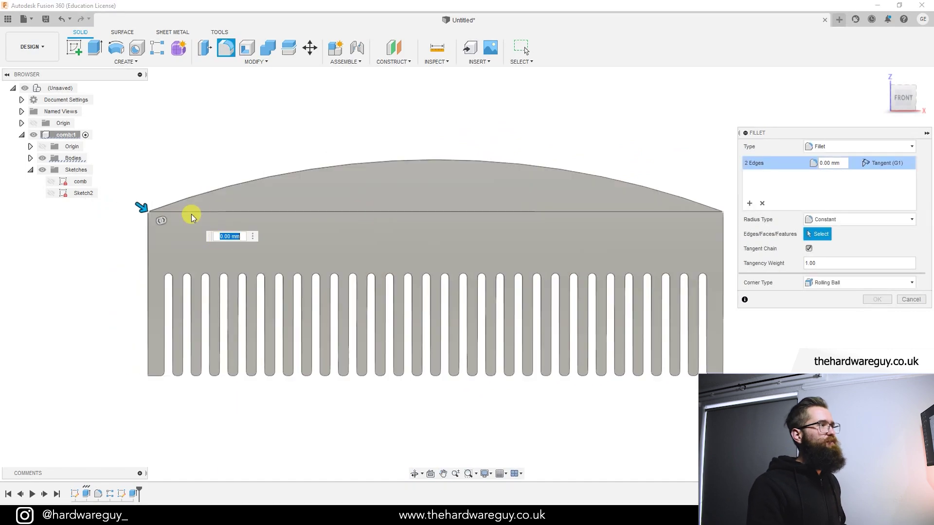
drag(142, 204, 152, 214)
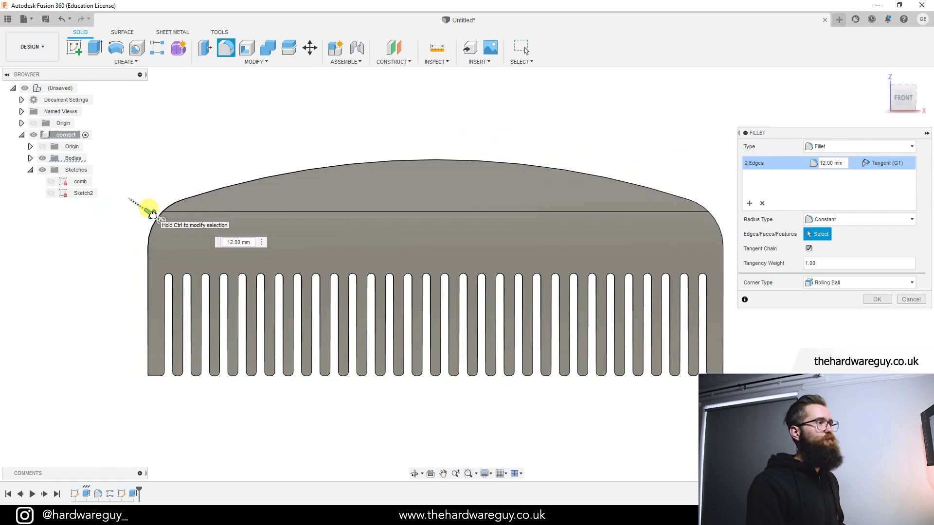
click(876, 299)
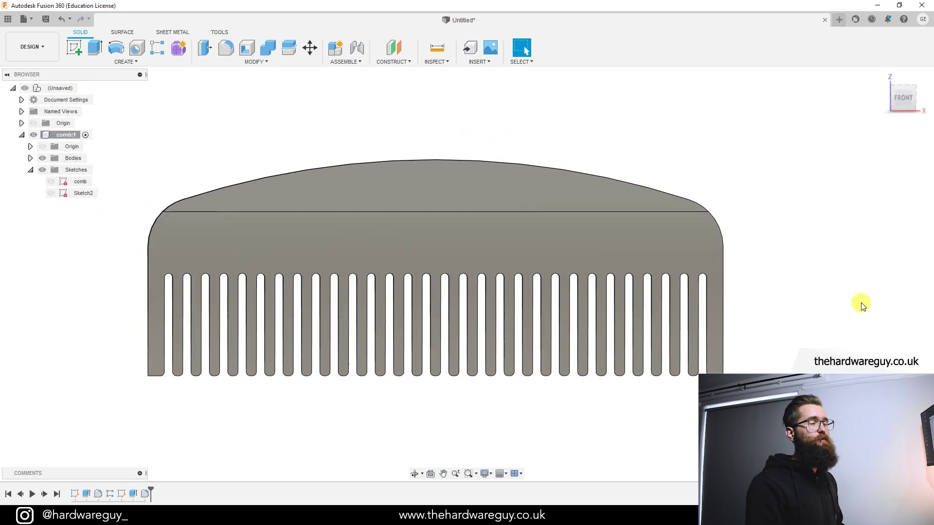
- Fillet the comb's outer outline edges on the front and back with a 2 mm radius
scroll(741, 356, down, 3)
shift+middle_drag(742, 359, 748, 332)
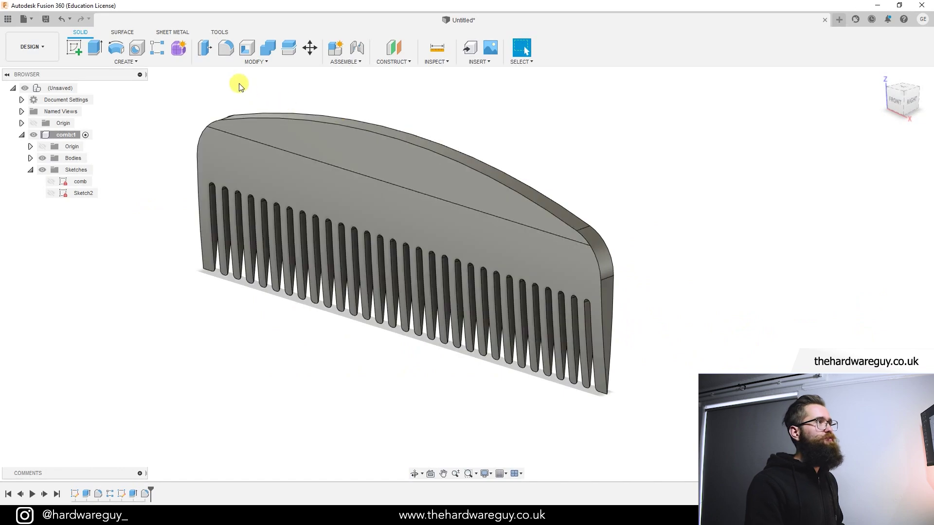
click(226, 47)
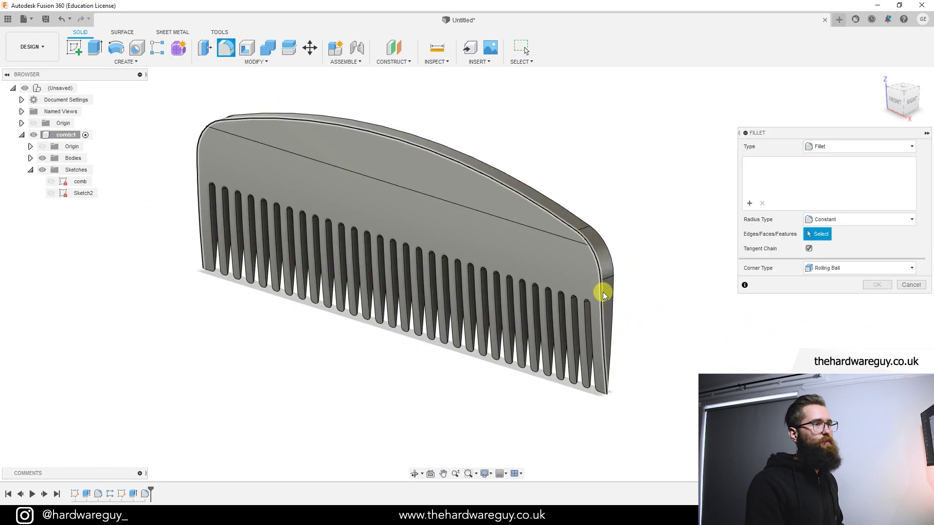
click(603, 292)
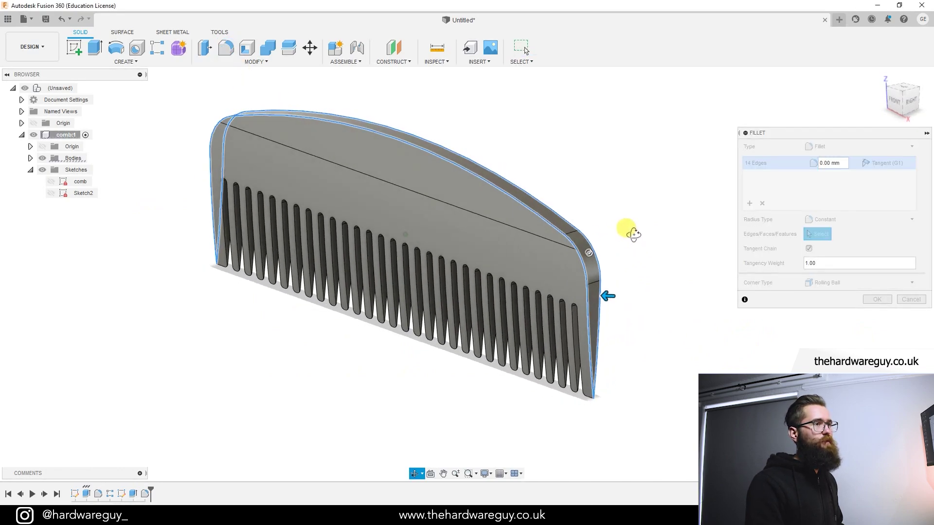
scroll(611, 297, up, 4)
drag(599, 281, 591, 281)
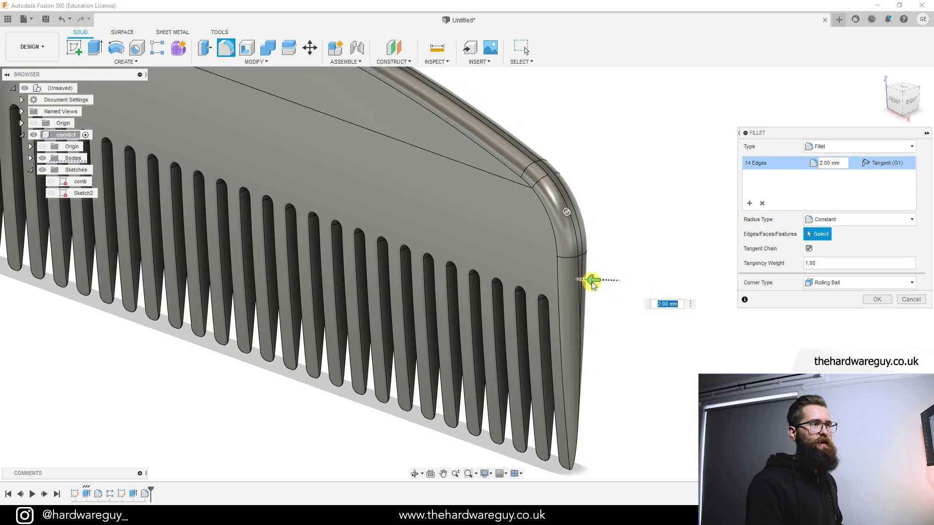
click(876, 300)
- Examine the comb's rounded outline and tapered tooth tips from several angles
scroll(767, 355, down, 10)
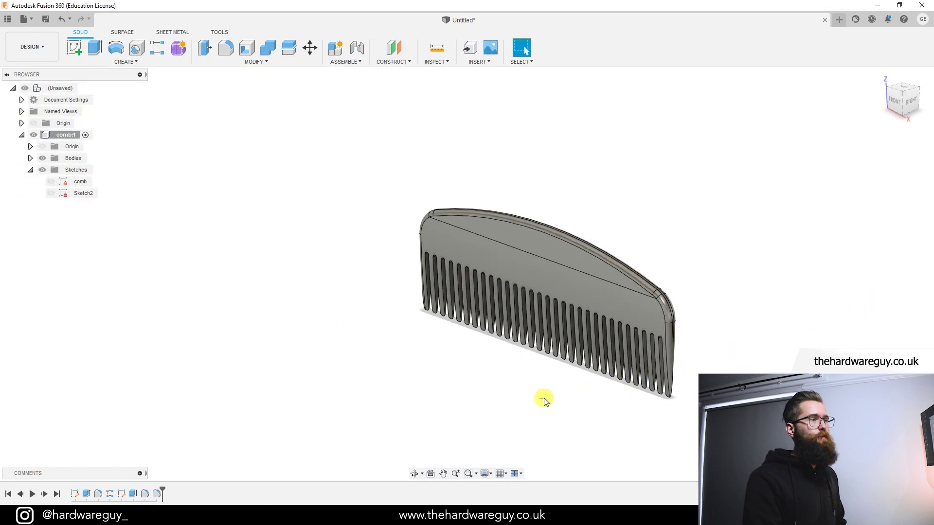
shift+middle_drag(542, 400, 496, 275)
scroll(694, 317, up, 3)
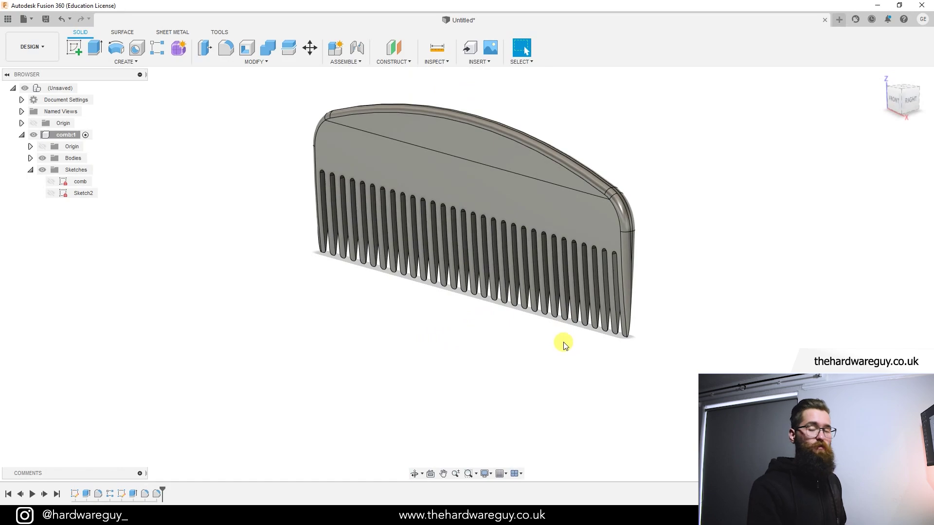
scroll(584, 333, up, 2)
shift+middle_drag(604, 321, 519, 321)
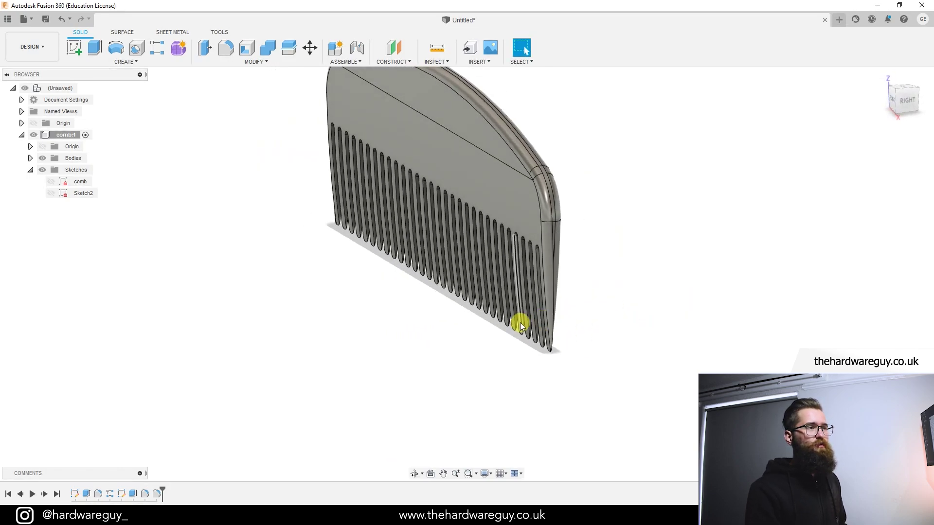
scroll(552, 290, up, 4)
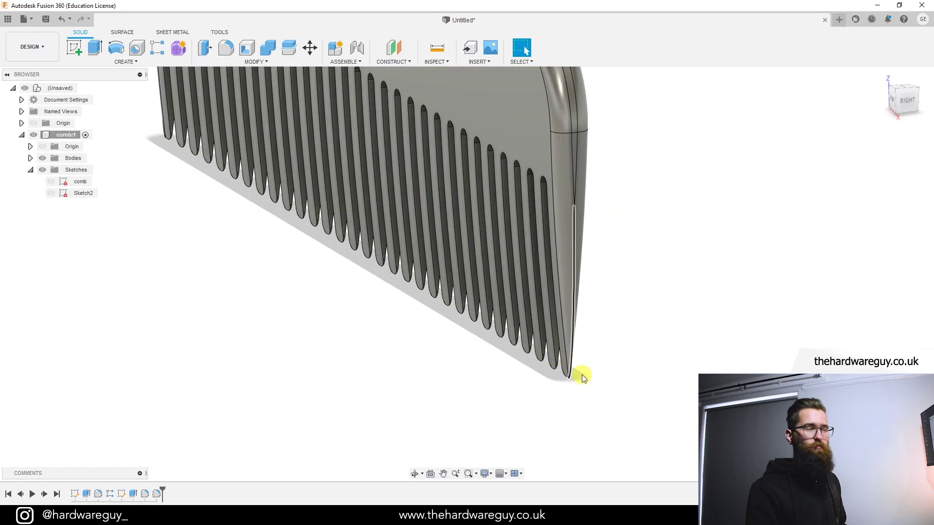
scroll(460, 379, down, 3)
shift+middle_drag(461, 379, 434, 350)
scroll(466, 353, up, 2)
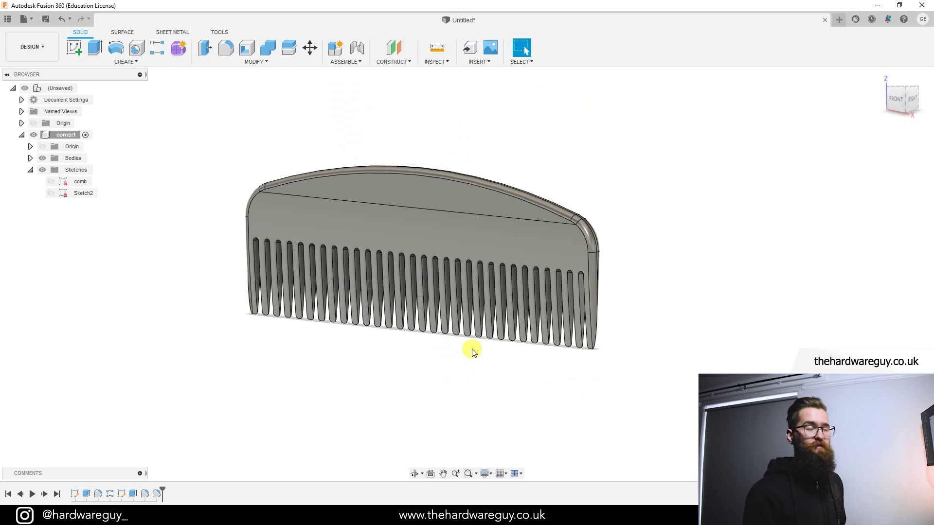
shift+middle_drag(474, 352, 538, 325)
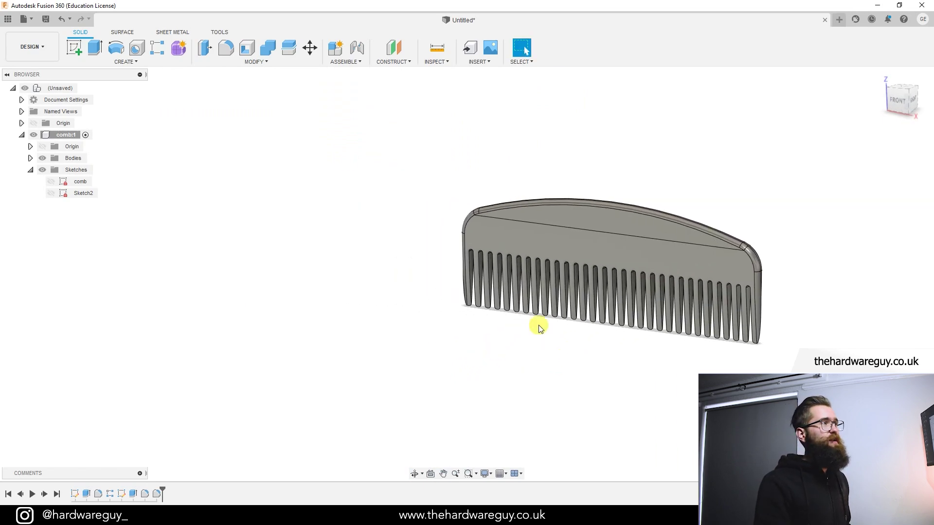
- Open the user parameters beside the comb and set tooth_height to 30 mm
click(259, 68)
click(231, 267)
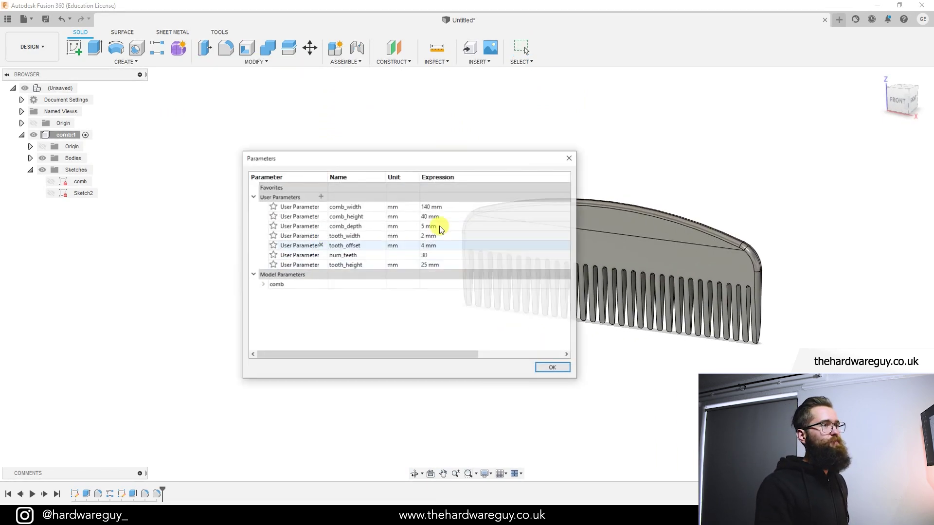
drag(495, 160, 348, 148)
middle_drag(490, 192, 575, 122)
drag(343, 141, 338, 97)
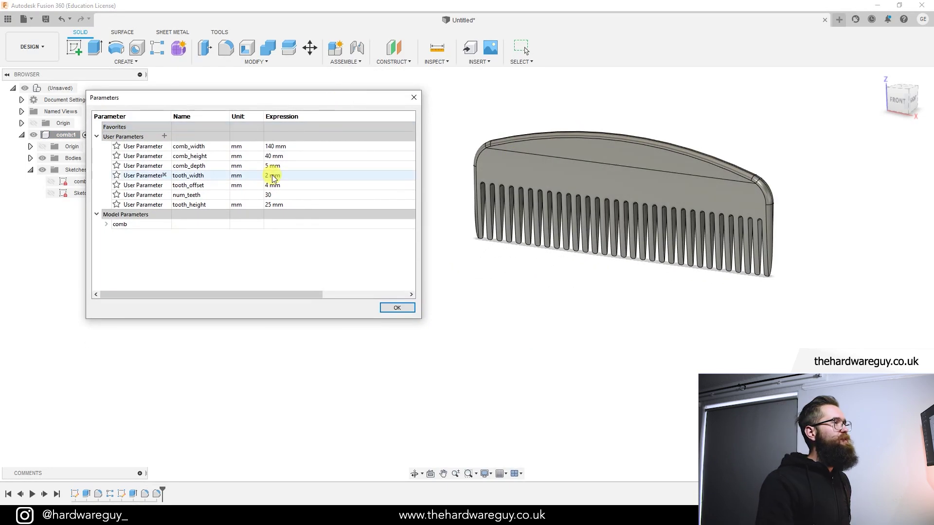
click(266, 205)
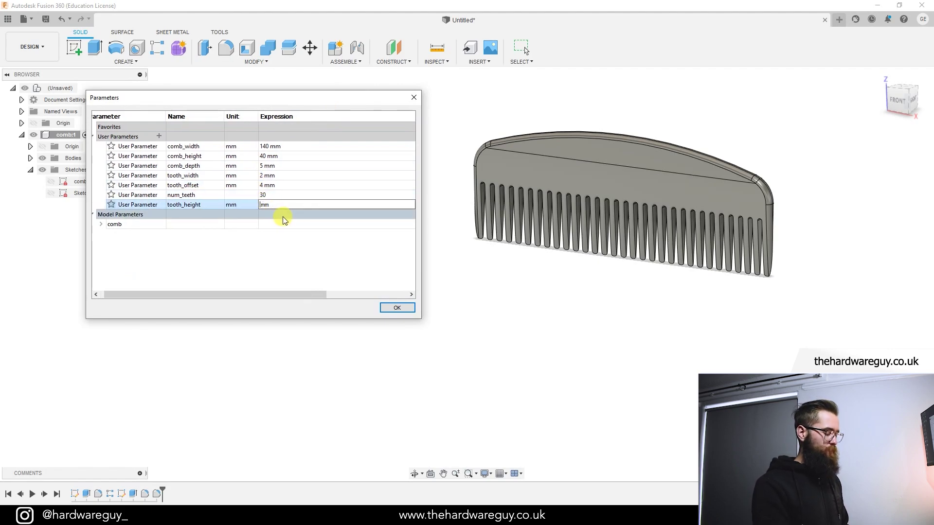
text(30)
key(Return)
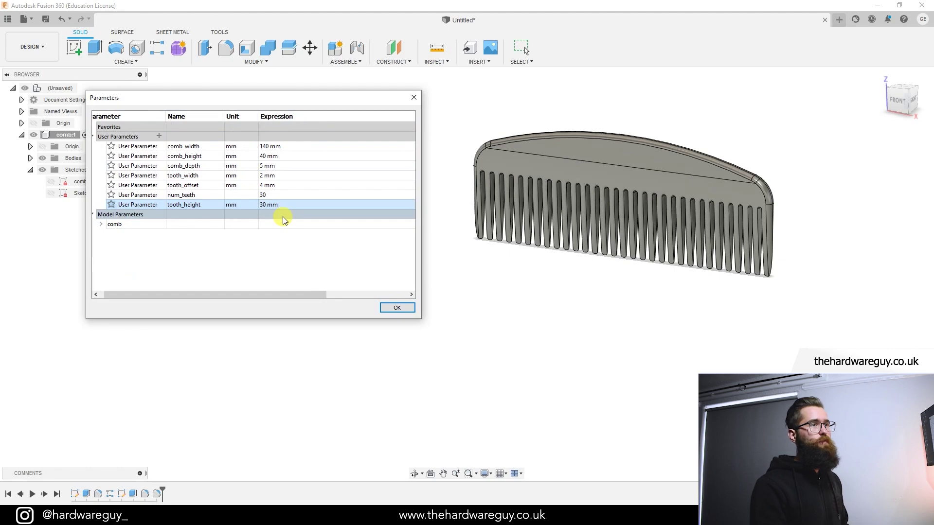
- Set the tooth_width parameter to 1 mm
click(263, 176)
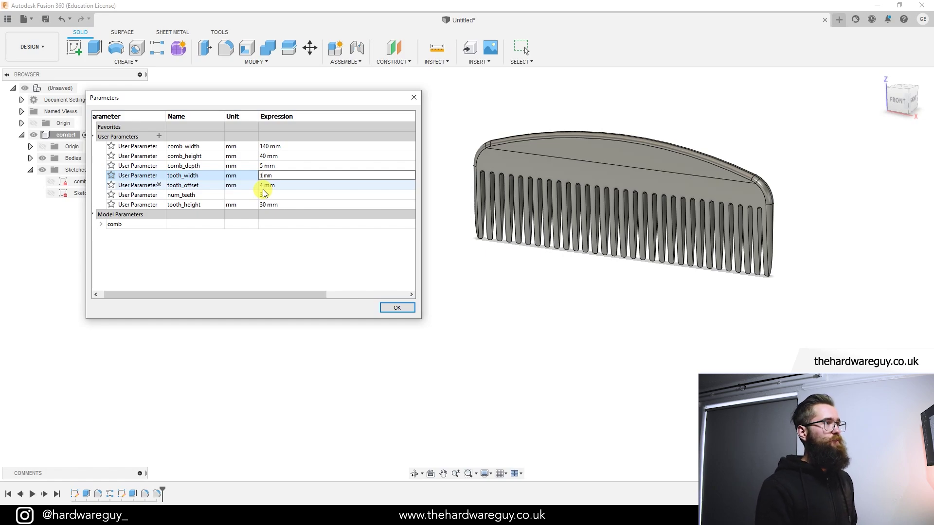
text(1)
key(Return)
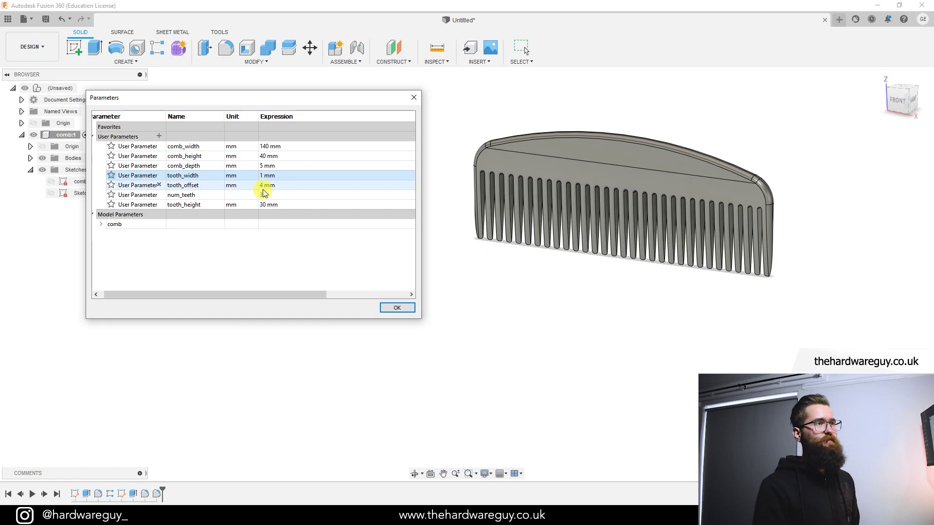
scroll(565, 247, up, 2)
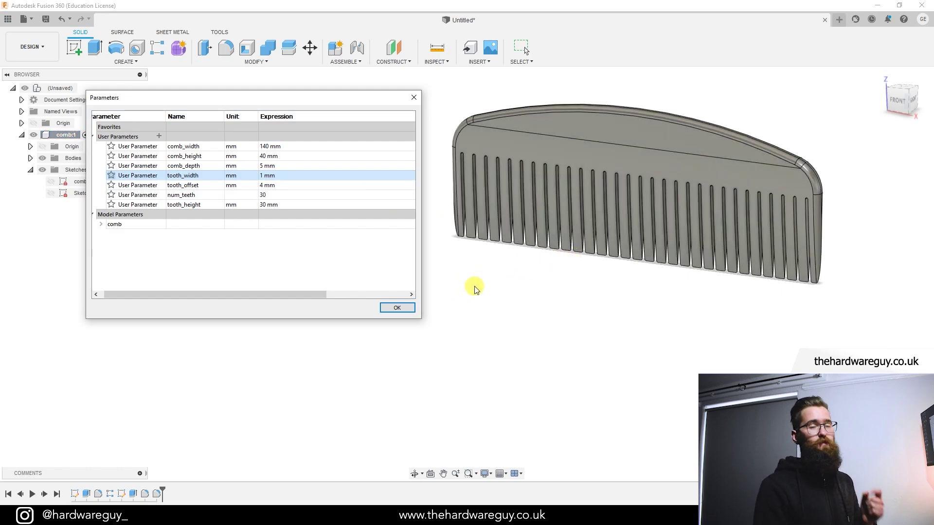
- Set the num_teeth parameter to 60
click(270, 195)
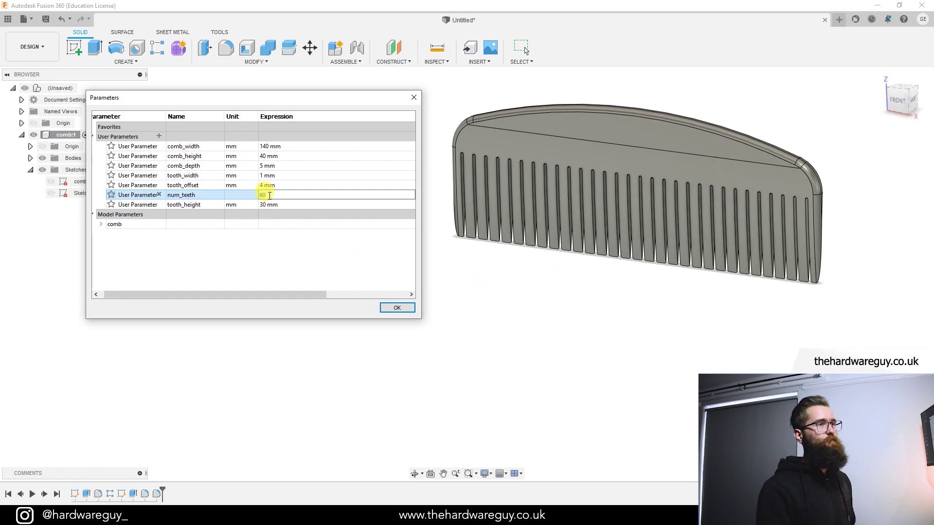
text(60)
key(Return)
scroll(636, 250, up, 1)
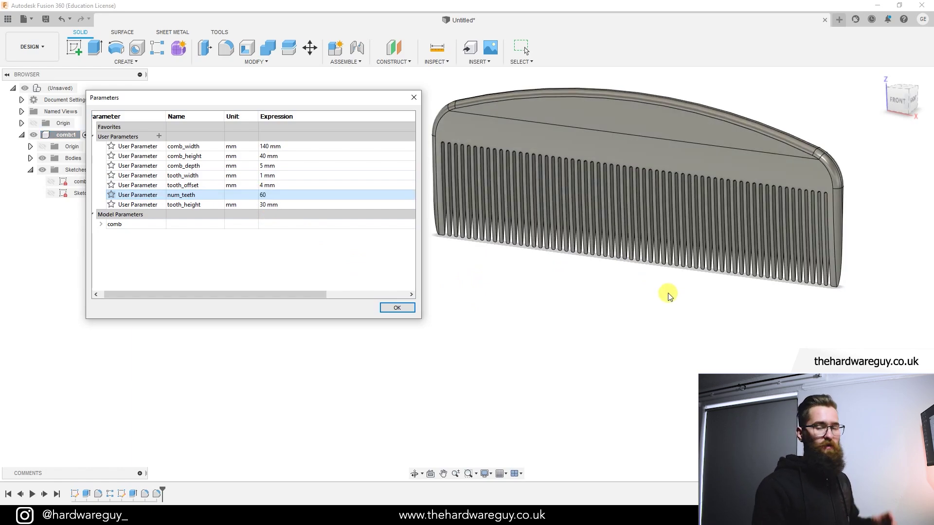
- Set the tooth_width parameter to 1.5 mm
scroll(629, 317, down, 1)
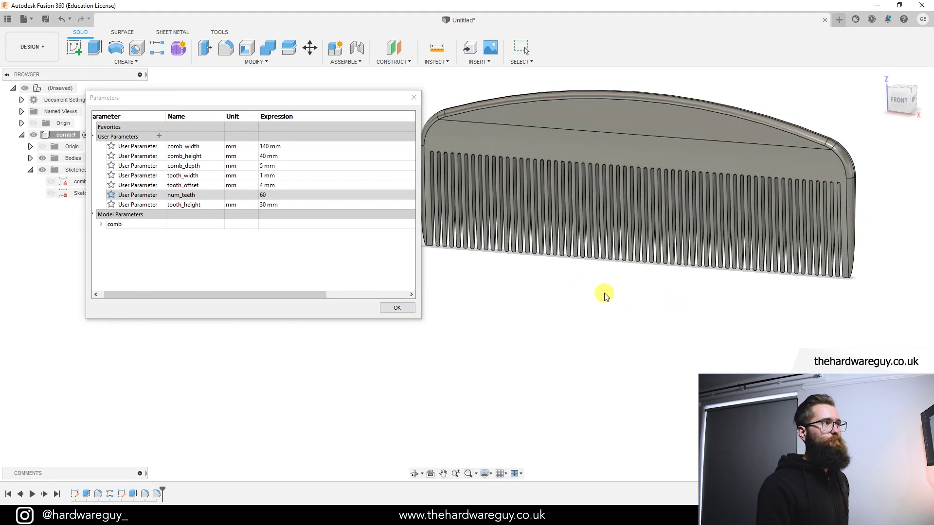
shift+middle_drag(605, 294, 583, 292)
click(264, 176)
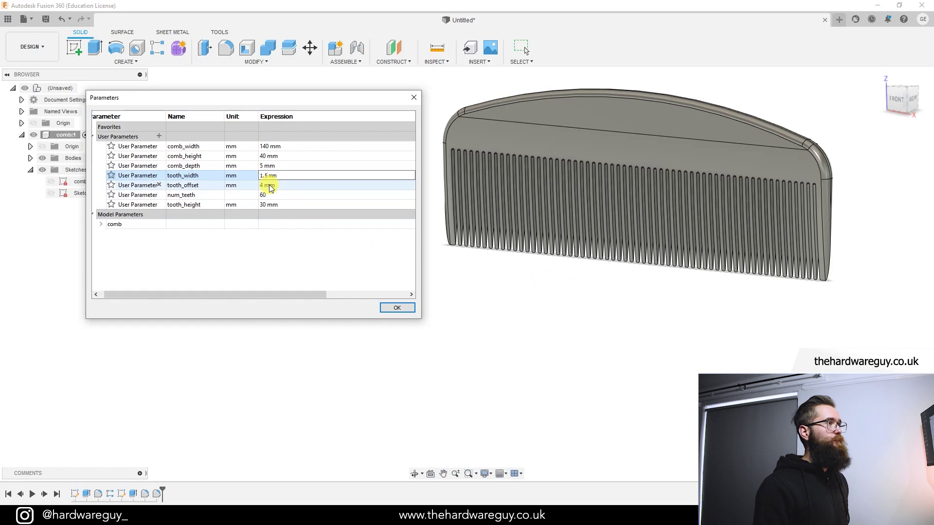
text(1.5 mm)
- Try another num_teeth value, restore it to 60, and accept the parameter changes
click(268, 195)
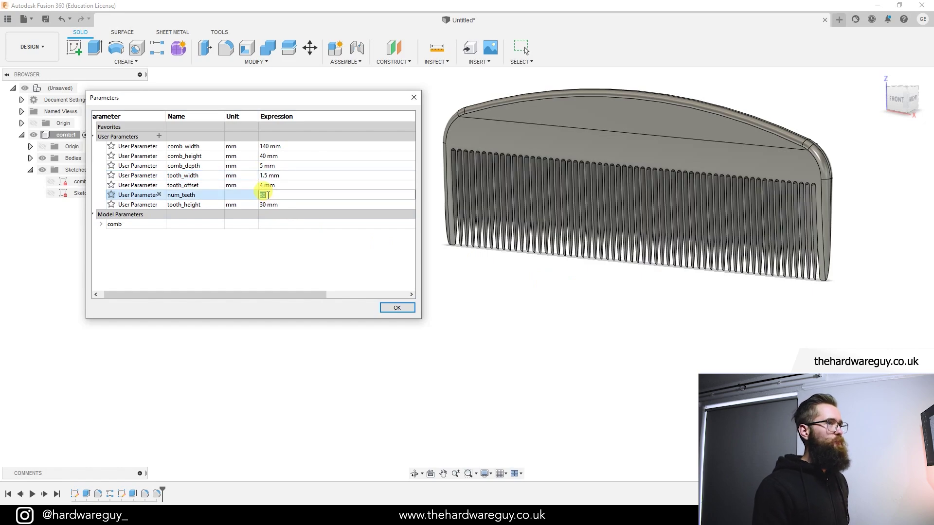
text(45)
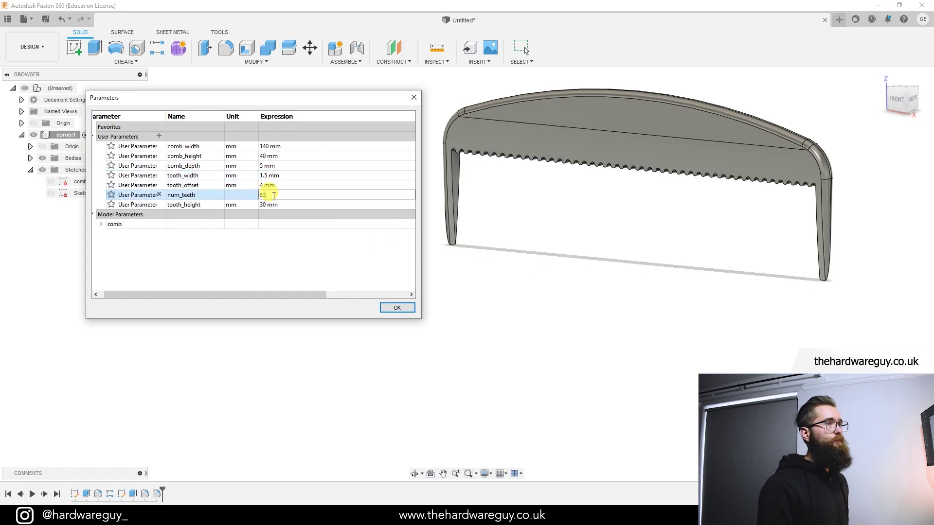
click(404, 307)
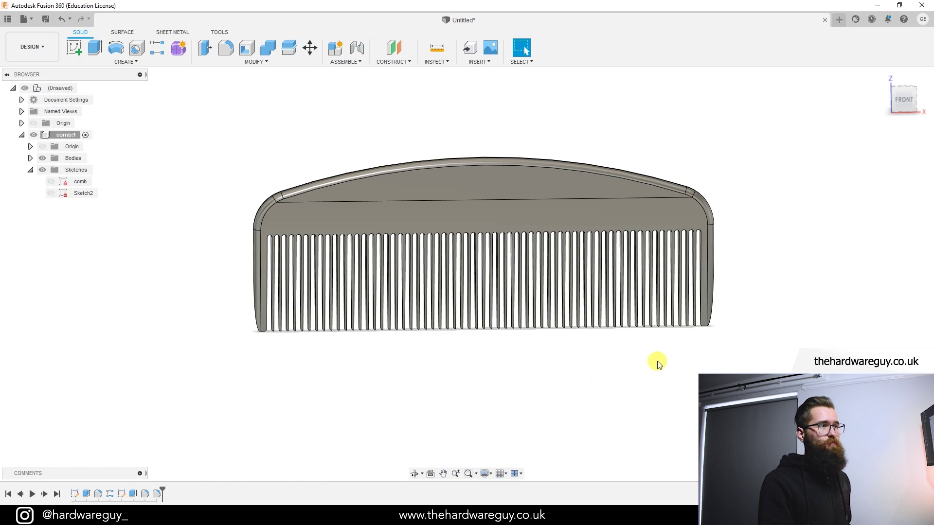
- Reopen the user parameters and try a comb_width of 200 mm
shift+middle_drag(657, 363, 624, 359)
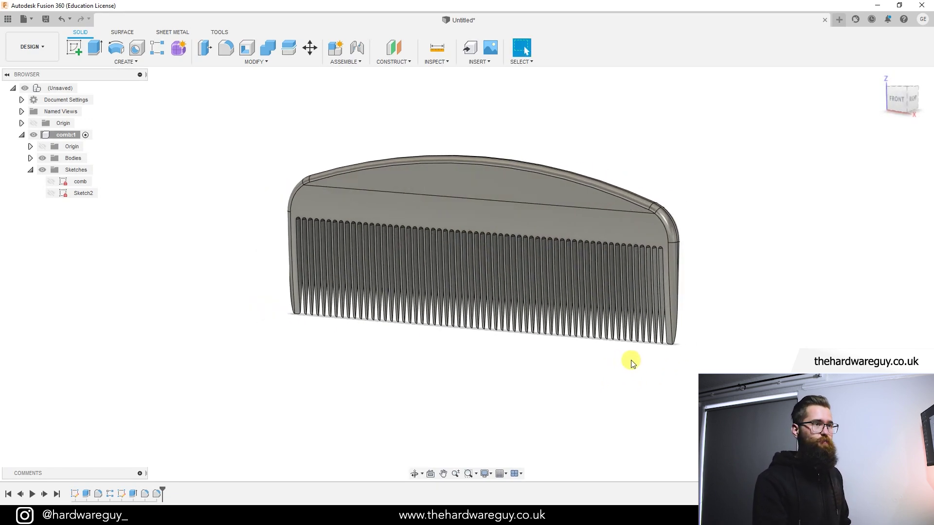
shift+middle_drag(669, 368, 577, 382)
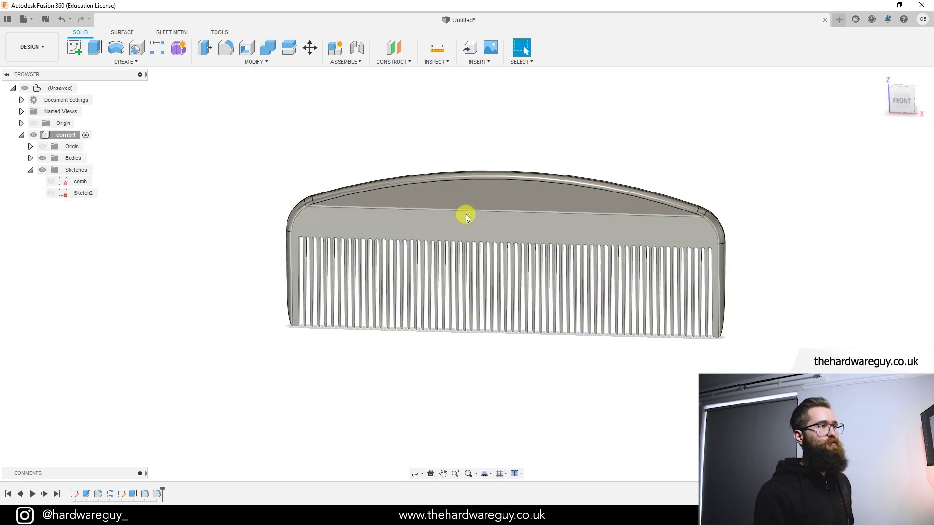
scroll(448, 209, up, 3)
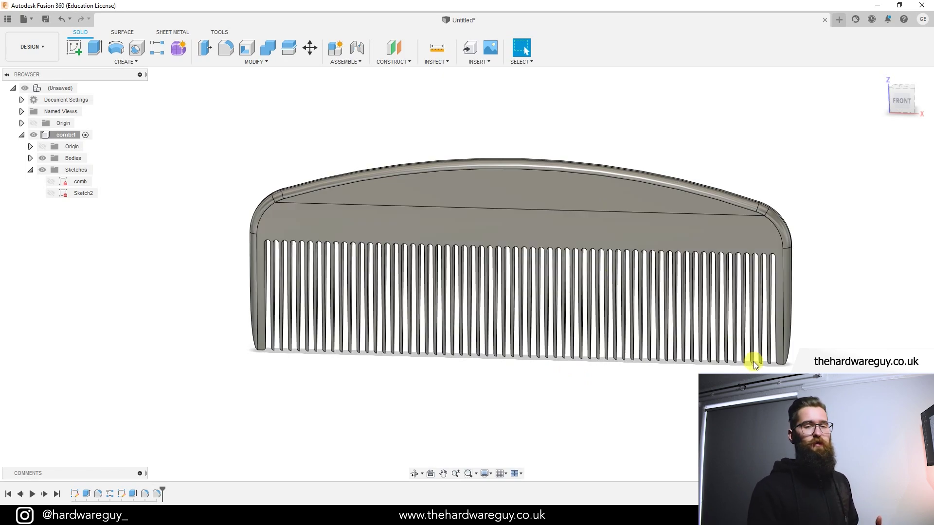
scroll(754, 361, down, 3)
middle_drag(754, 361, 650, 358)
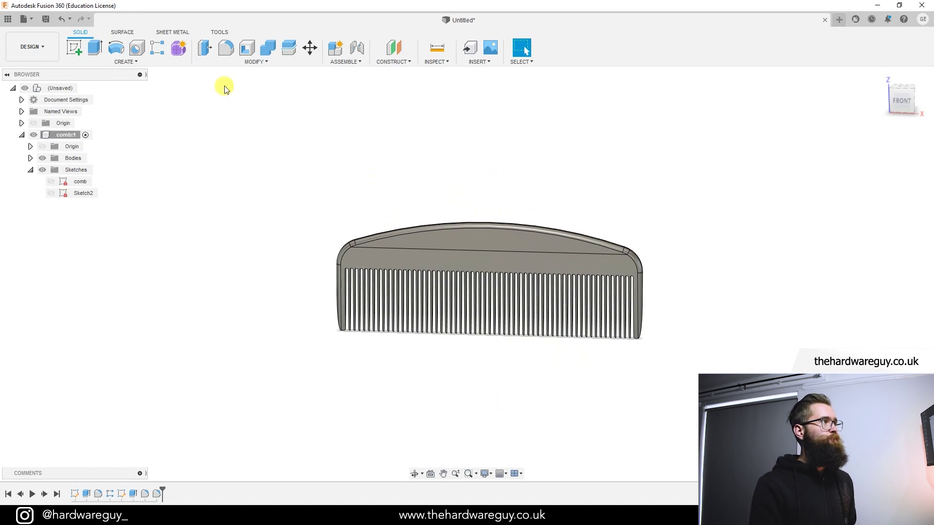
click(256, 61)
click(272, 292)
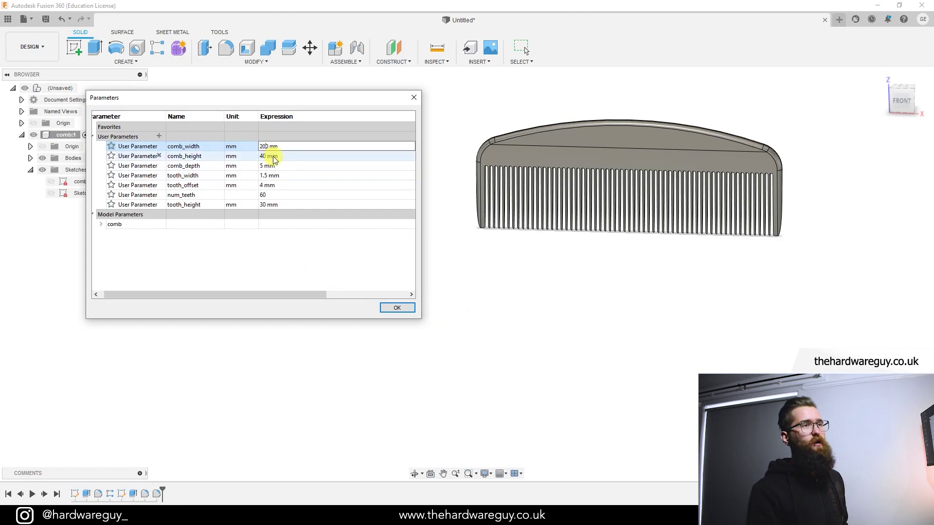
click(662, 290)
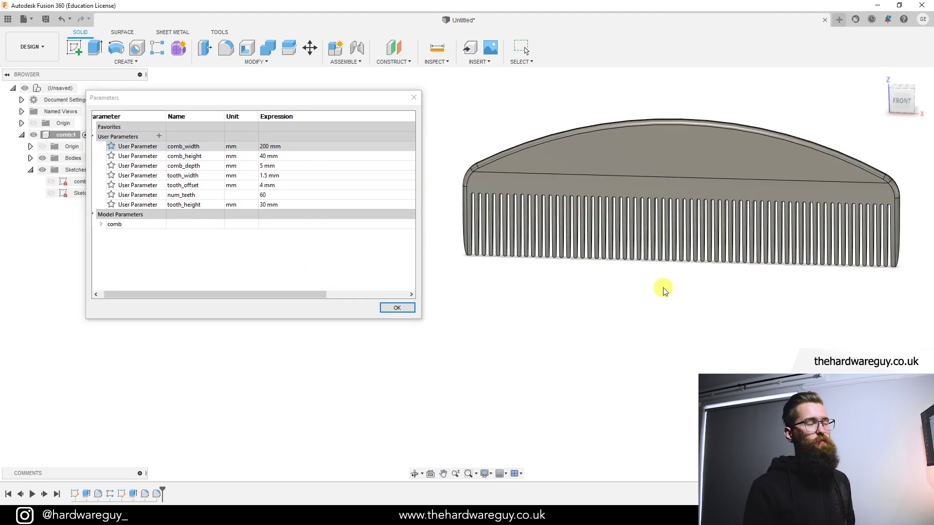
scroll(607, 295, up, 1)
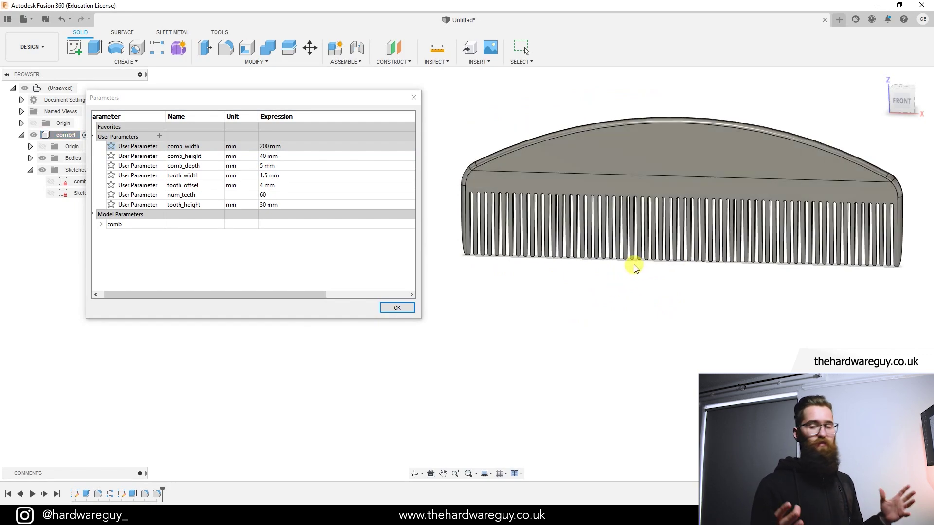
- Set comb_width back to 140 mm and accept the parameters, fitting the comb in view
click(253, 147)
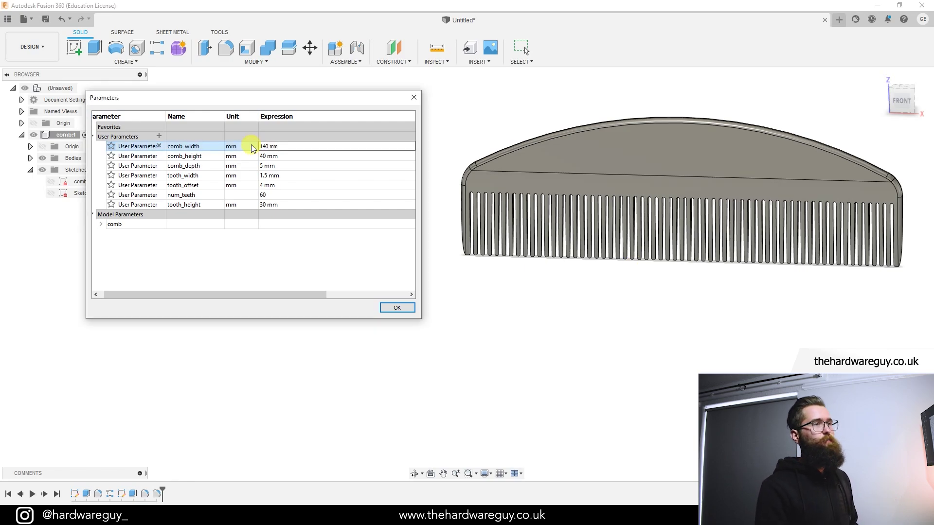
key(Return)
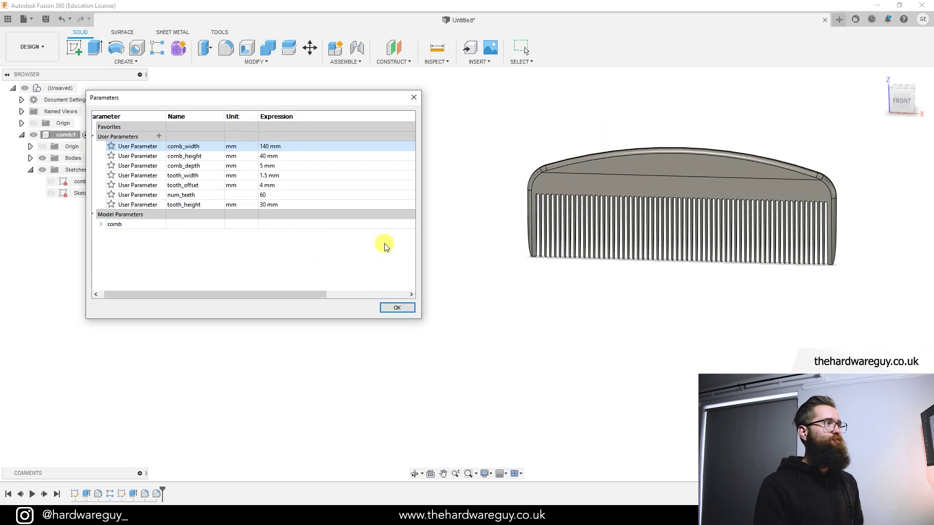
key(Return)
key(F6)
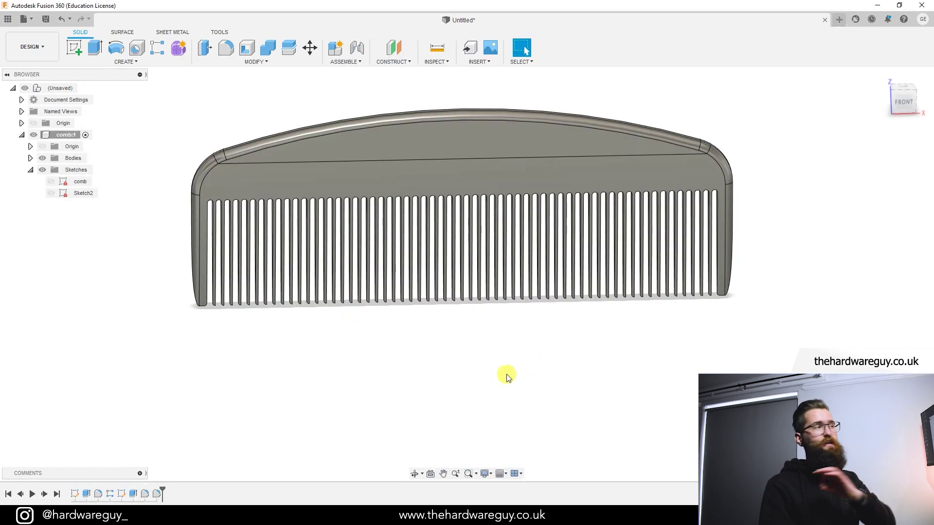
- Open the appearance settings and add the ABS (White) plastic from the library to the design
click(264, 64)
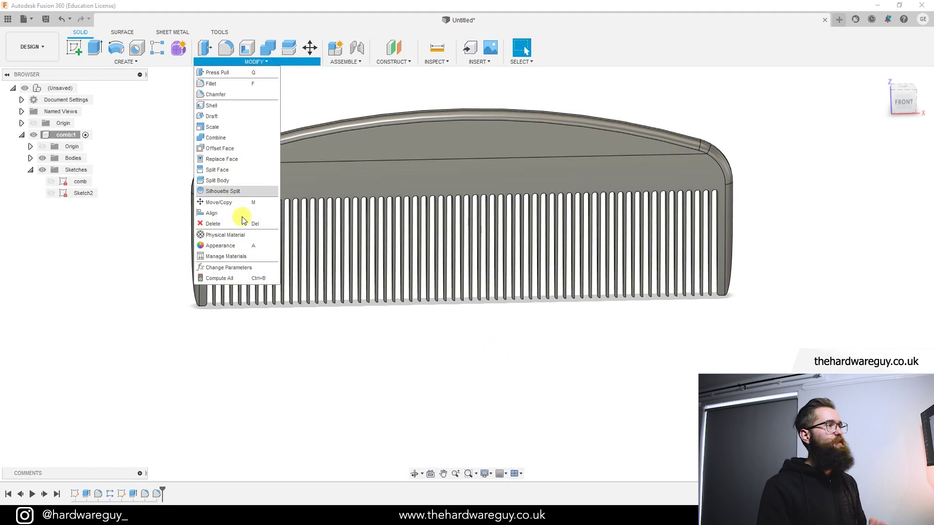
click(225, 246)
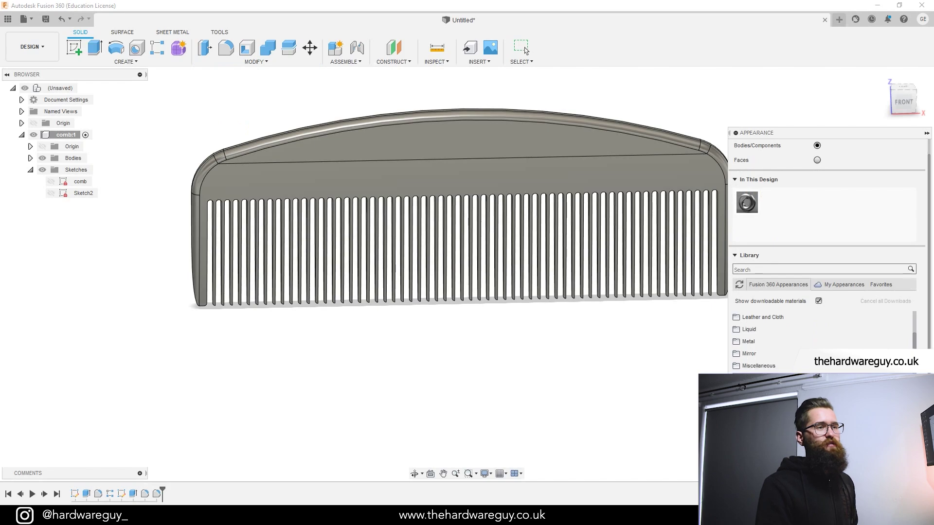
scroll(788, 340, down, 3)
mouse_move(787, 349)
mouse_down()
mouse_move(795, 247)
mouse_move(810, 203)
mouse_up()
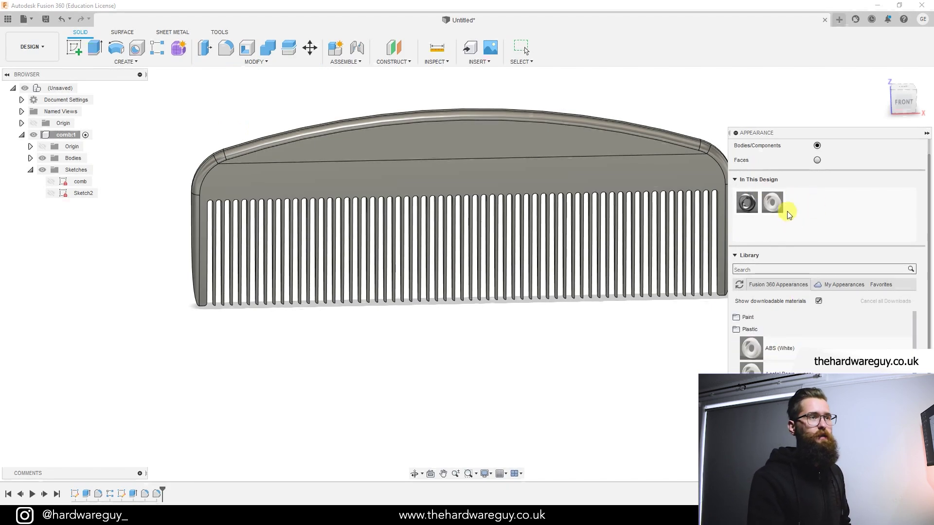
- Change the colour of the ABS (White) appearance to purple and apply it to the comb
double_click(776, 207)
click(643, 174)
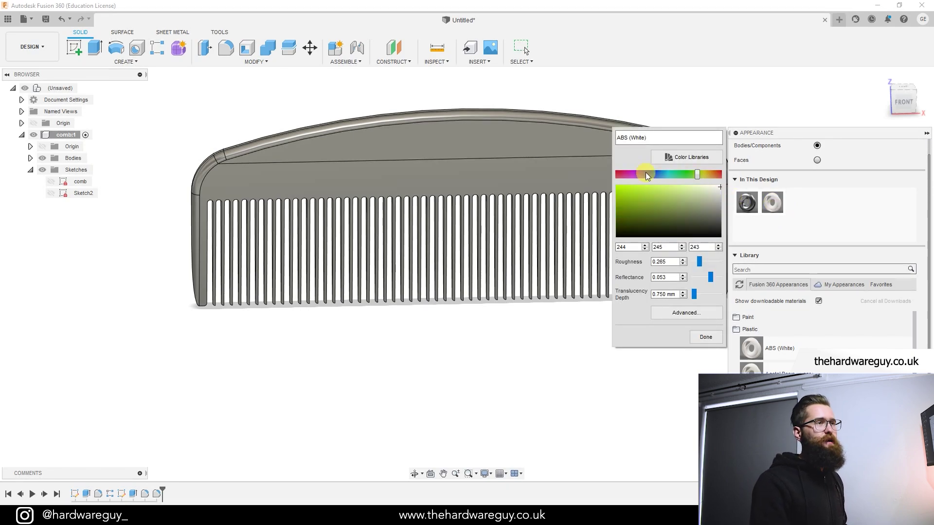
drag(675, 174, 653, 174)
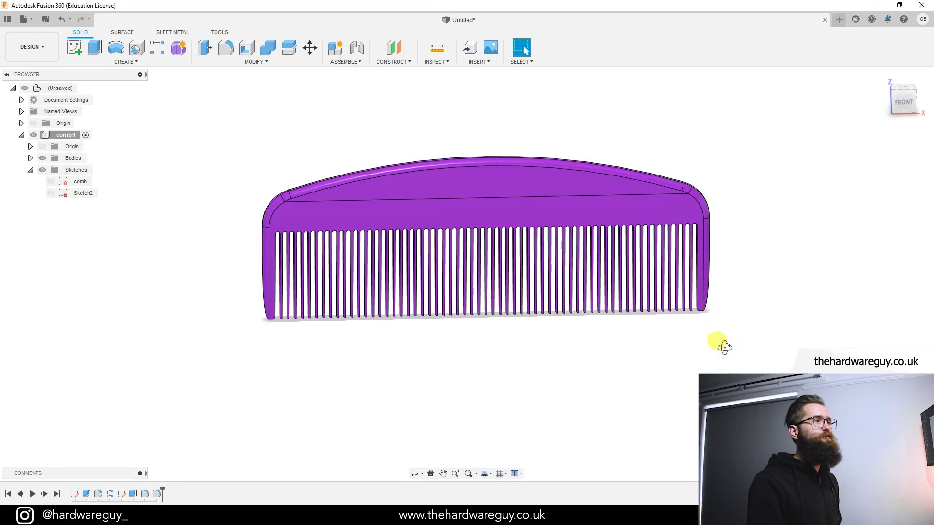
shift+middle_drag(719, 344, 589, 335)
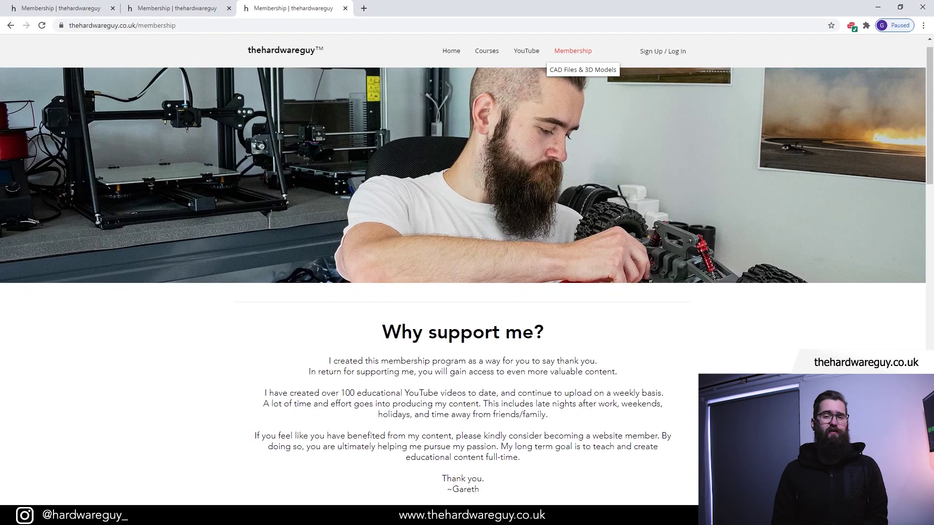
- Switch to the browser and read the membership page on thehardwareguy.co.uk down to the Membership Benefits section
scroll(462, 292, down, 2)
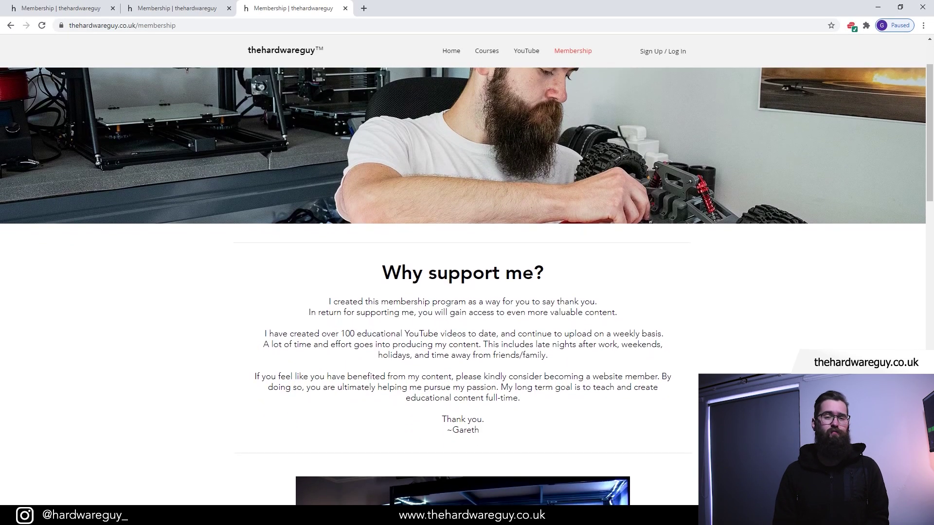
scroll(462, 292, down, 2)
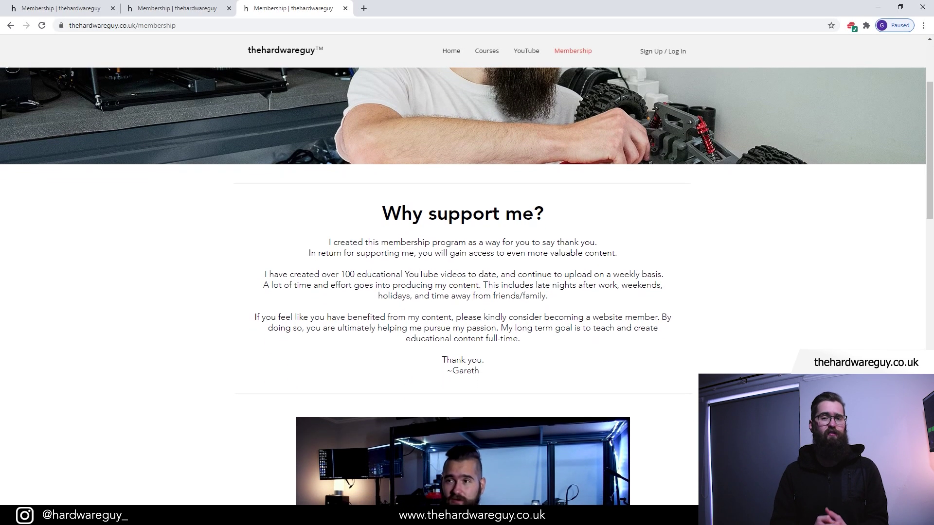
scroll(463, 292, down, 2)
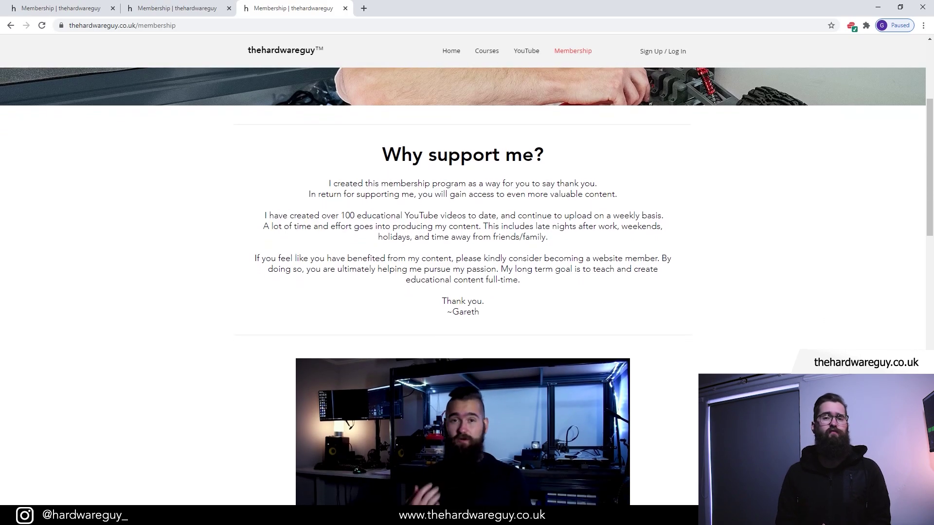
scroll(462, 292, down, 2)
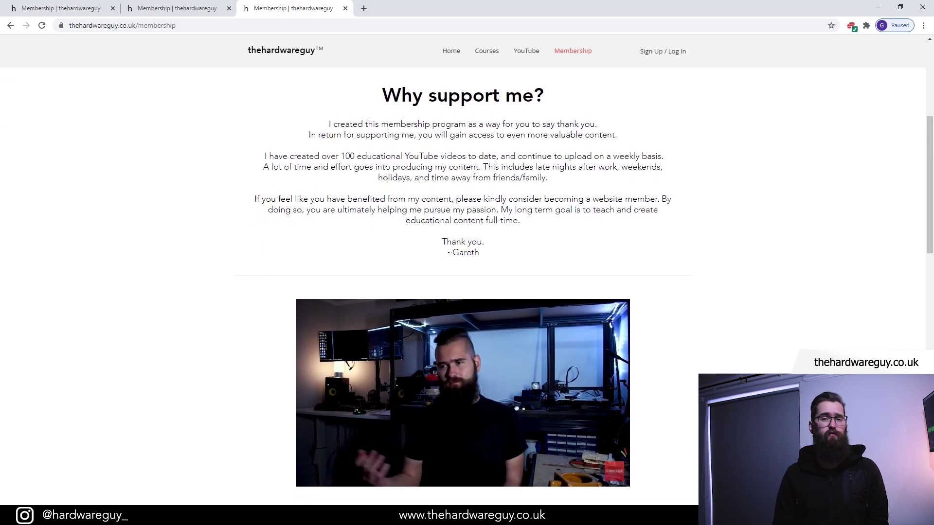
scroll(462, 292, down, 2)
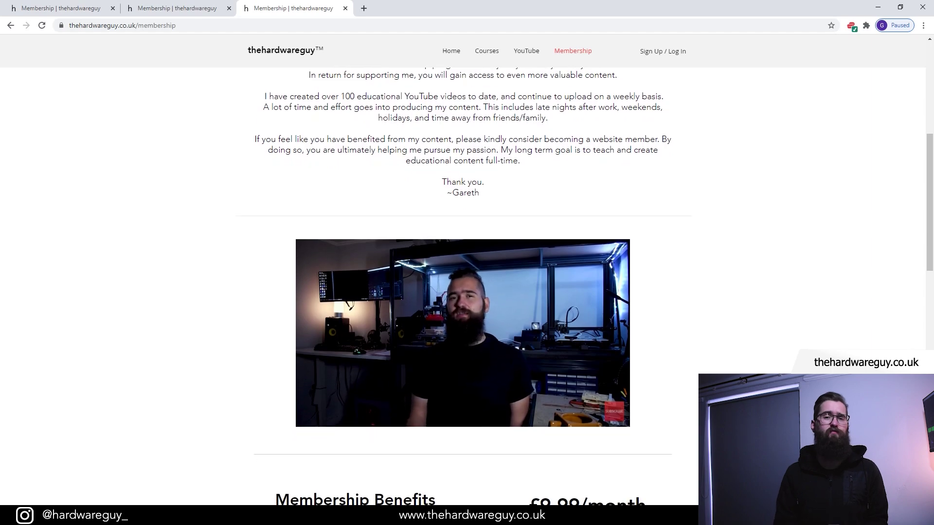
scroll(462, 292, down, 2)
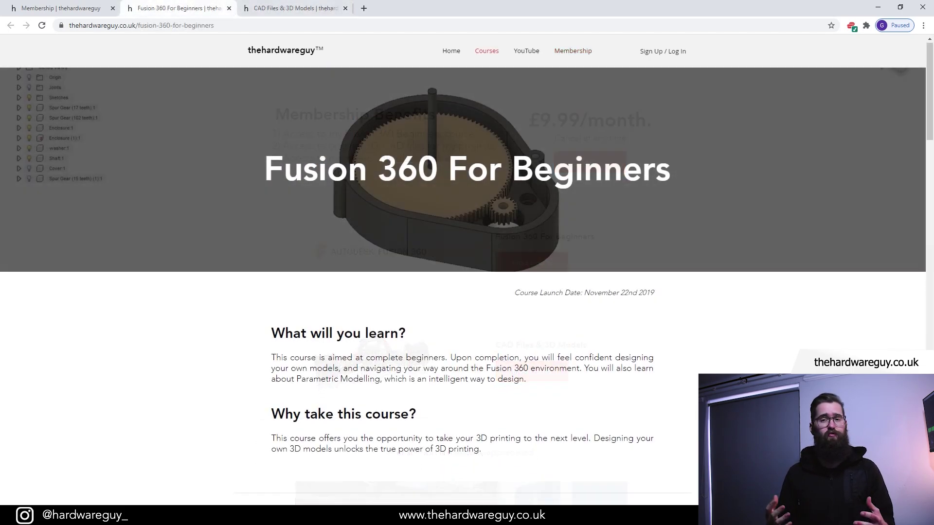
- Look through the Fusion 360 For Beginners course page and the CAD Files & 3D Models download page
scroll(463, 276, down, 2)
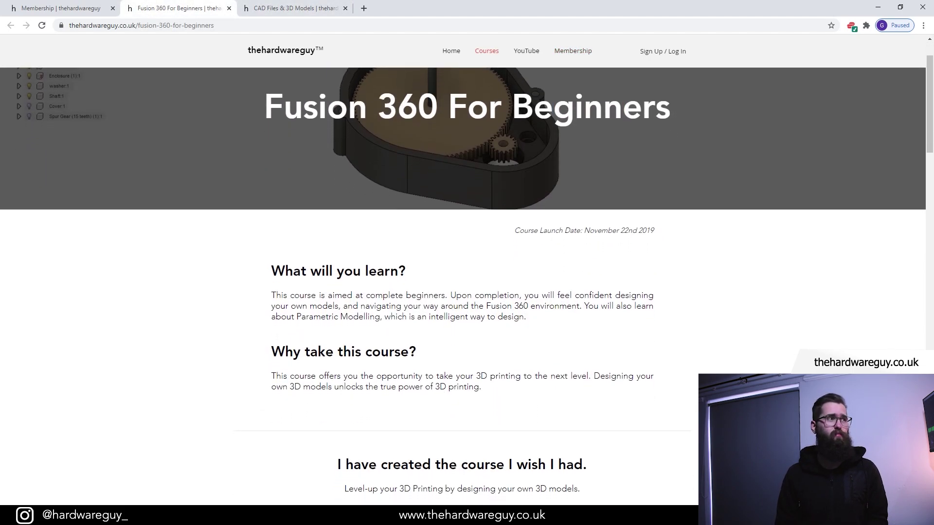
scroll(463, 276, down, 3)
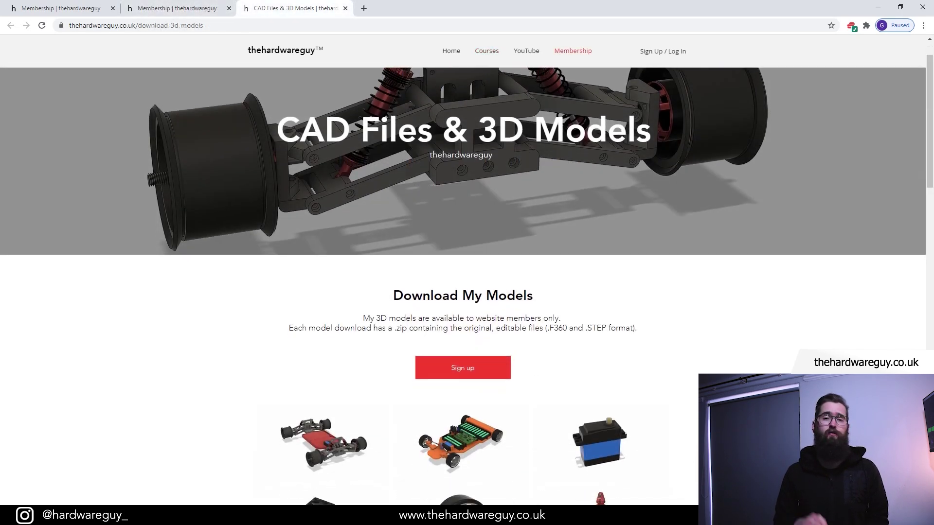
scroll(464, 276, down, 3)
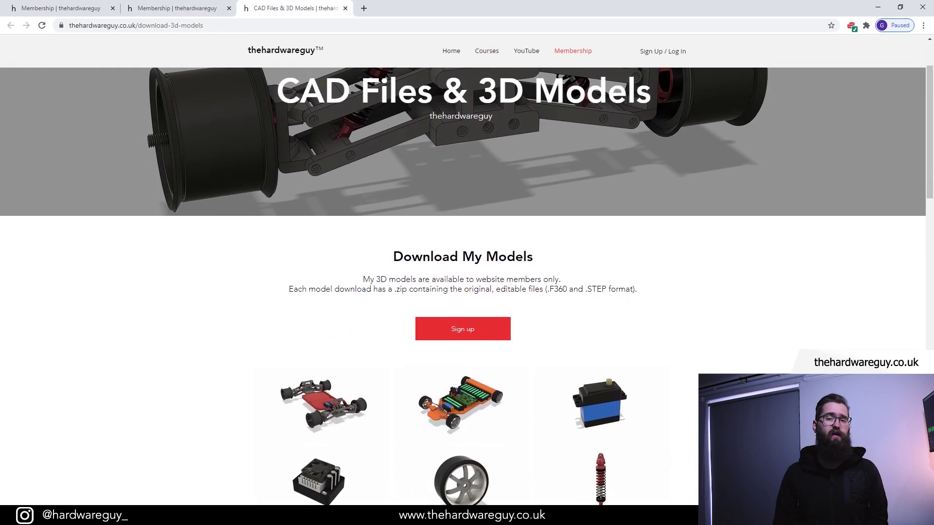
scroll(463, 287, down, 1)
scroll(467, 292, down, 3)
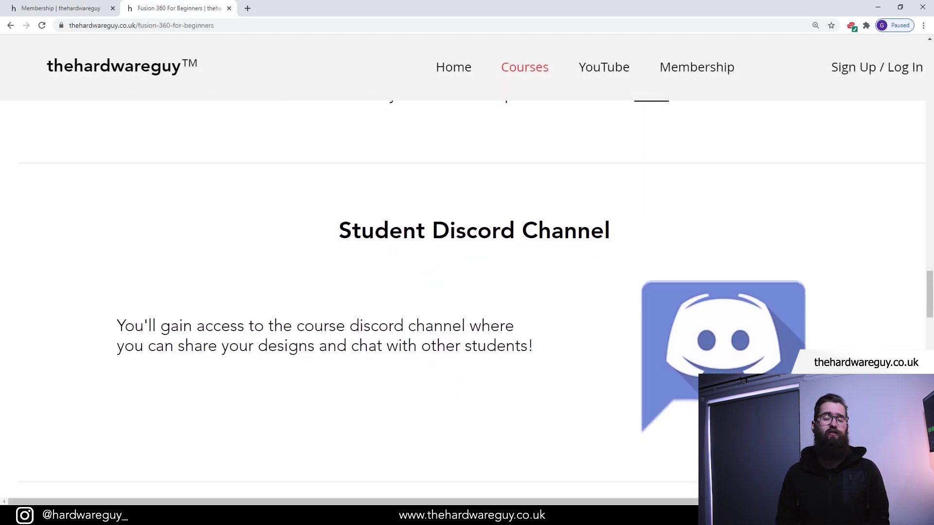
- Read the Student Discord Channel section of the Fusion 360 For Beginners course page
scroll(467, 292, down, 1)
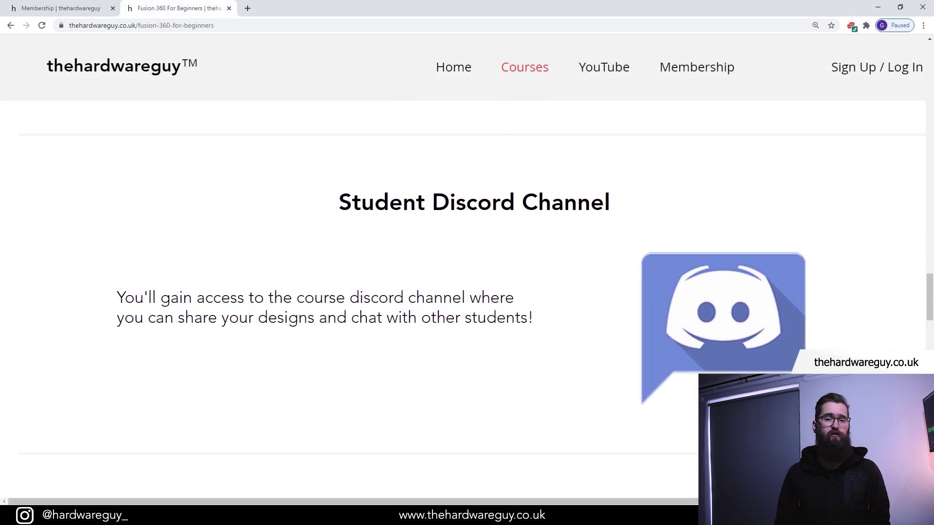
scroll(467, 291, down, 4)
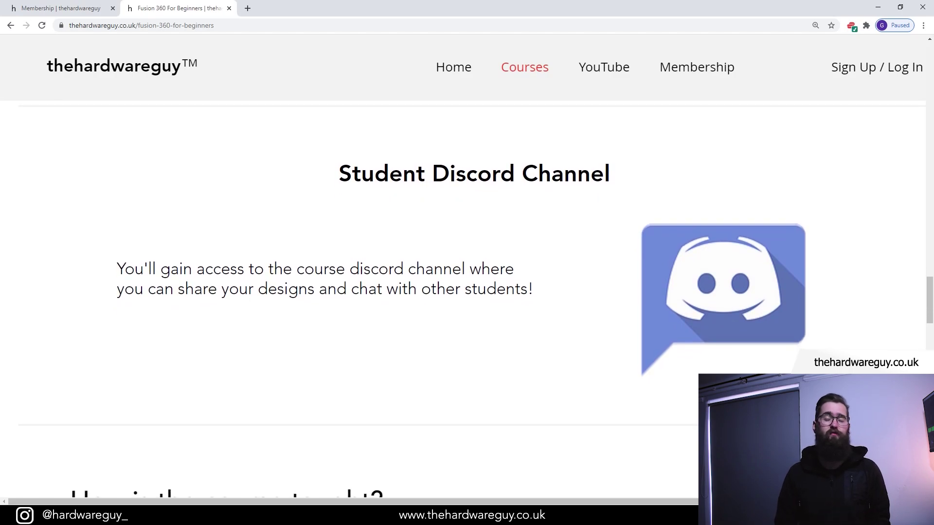
scroll(467, 291, down, 3)
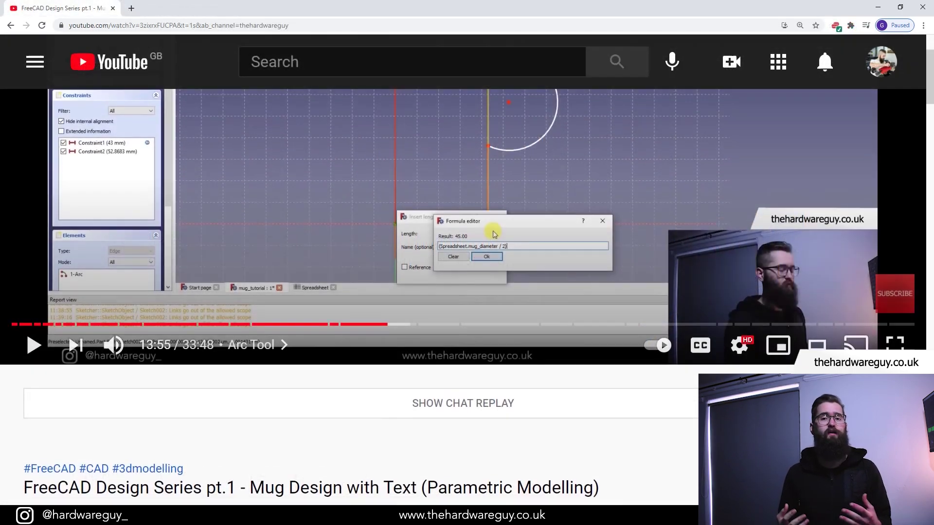
- Open the membership link from the description of the FreeCAD Design Series pt.1 mug video on YouTube
scroll(467, 292, down, 5)
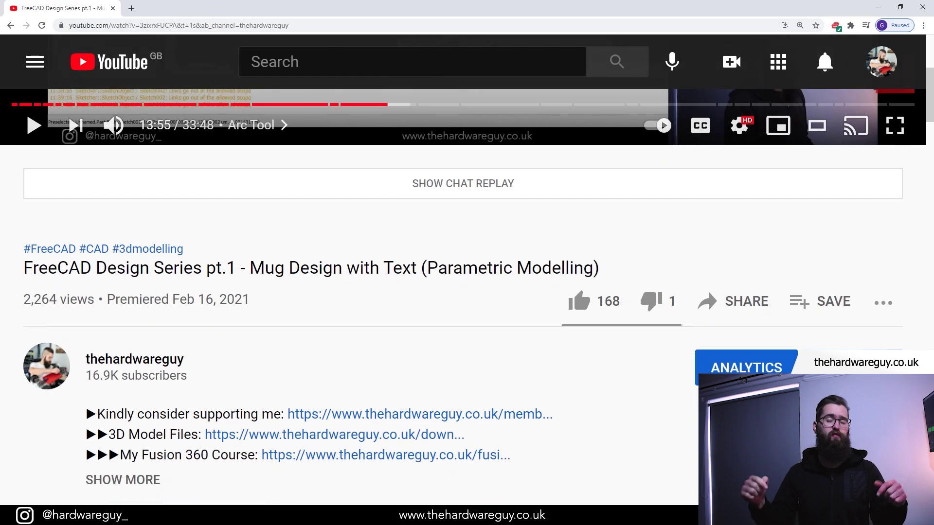
scroll(117, 90, down, 2)
click(535, 375)
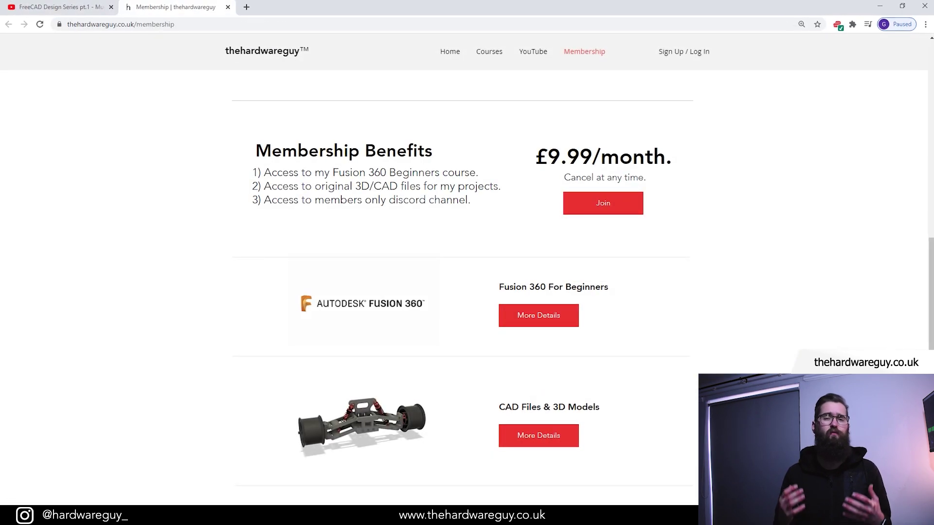